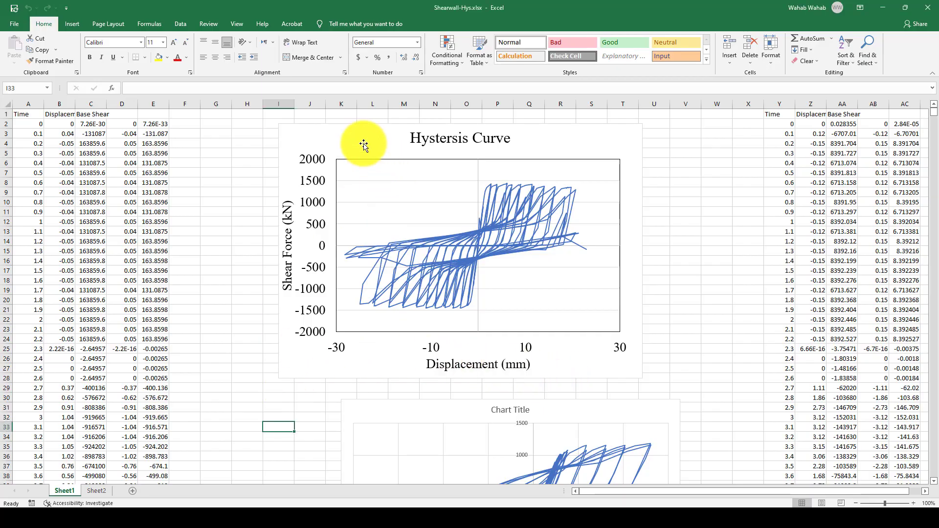
# - Move the Hystersis Curve chart on Sheet1 so that it starts in column G
pyautogui.moveTo(377, 148); pyautogui.dragTo(349, 142)
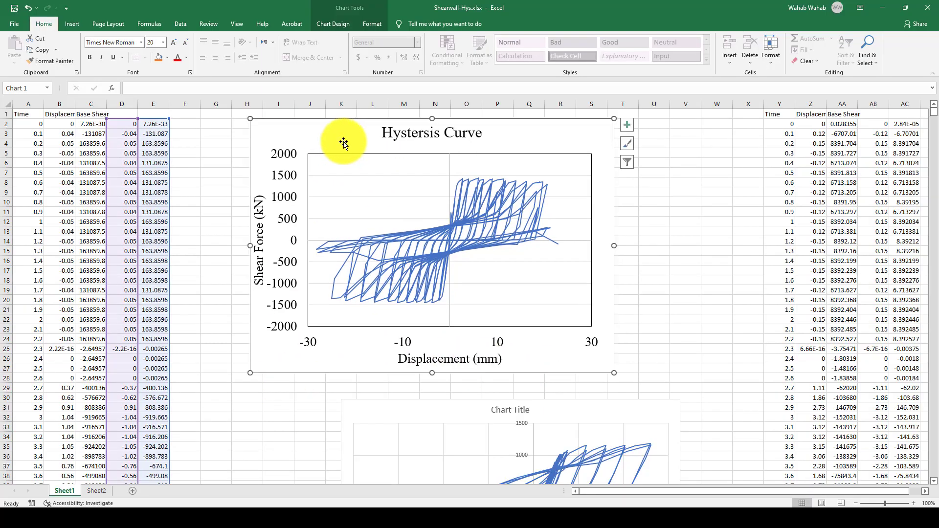
pyautogui.moveTo(346, 143); pyautogui.dragTo(356, 156)
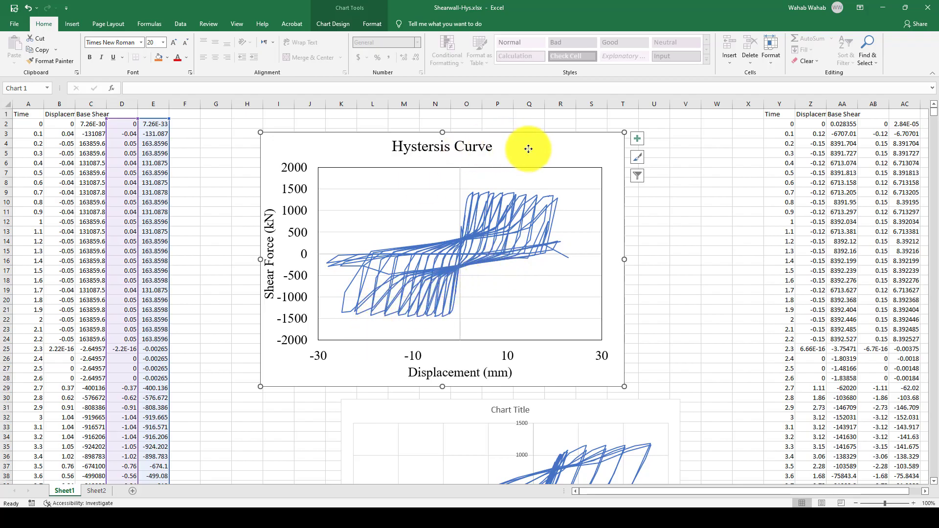
pyautogui.moveTo(524, 147); pyautogui.dragTo(490, 136)
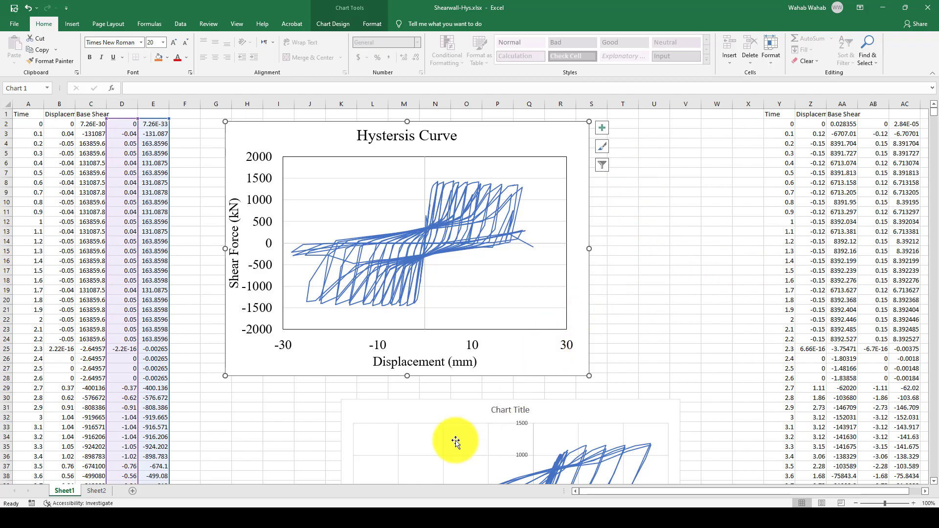
# - Switch to SeismoStruct and confirm the project units as SI with mm and N, using European rebar sizes
pyautogui.click(398, 514)
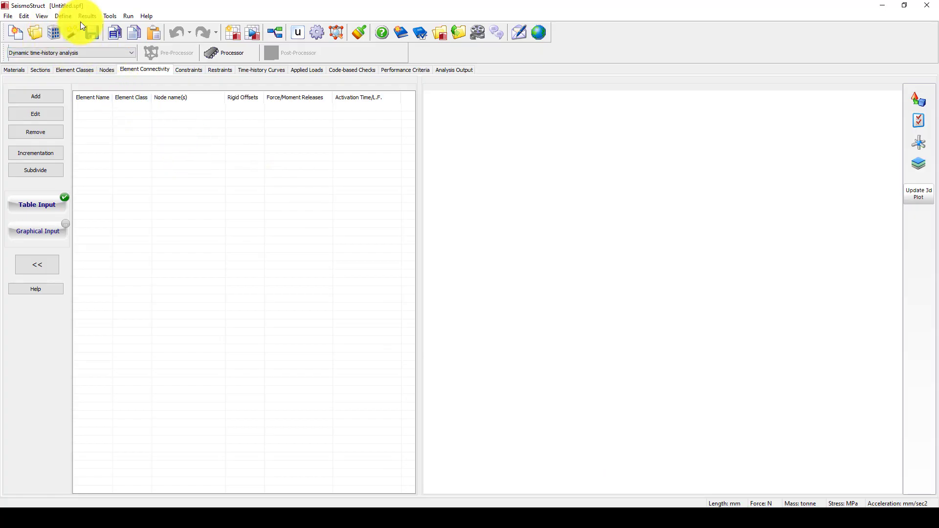
pyautogui.click(107, 16)
pyautogui.click(129, 80)
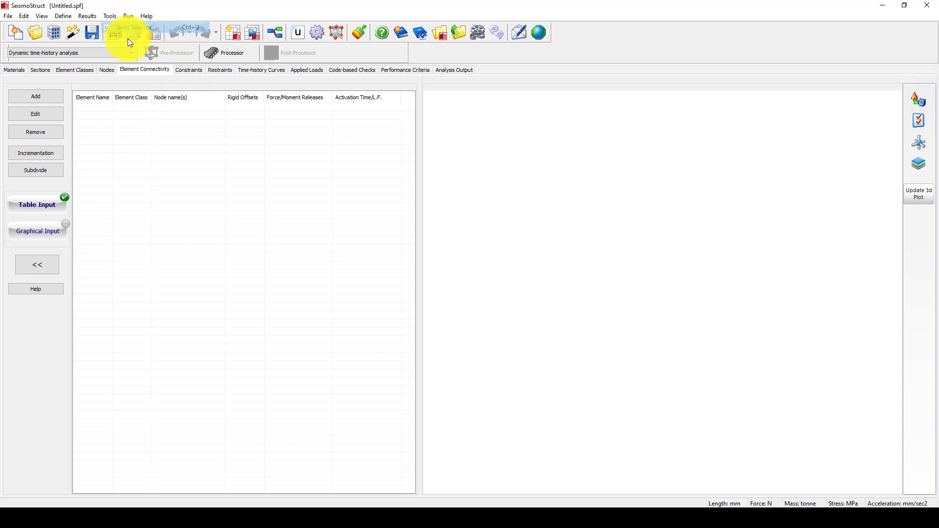
pyautogui.moveTo(411, 116); pyautogui.dragTo(338, 117)
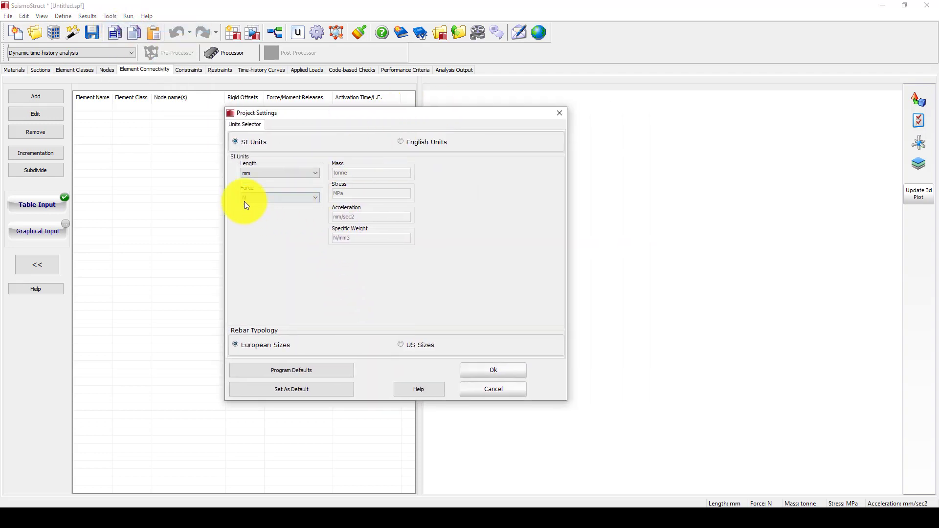
pyautogui.click(486, 370)
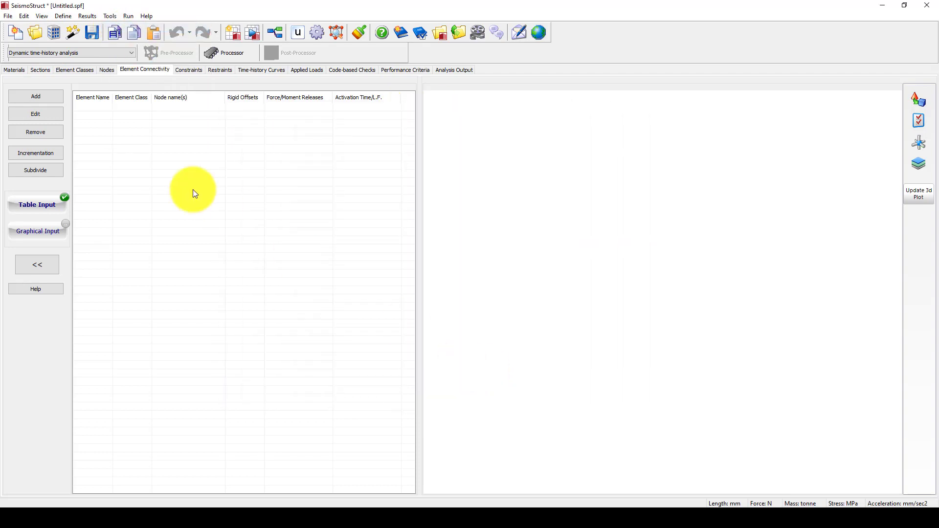
# - Start a new Building Modeller project, discarding the untitled file's changes, with 1 storey of 4 m height
pyautogui.click(54, 31)
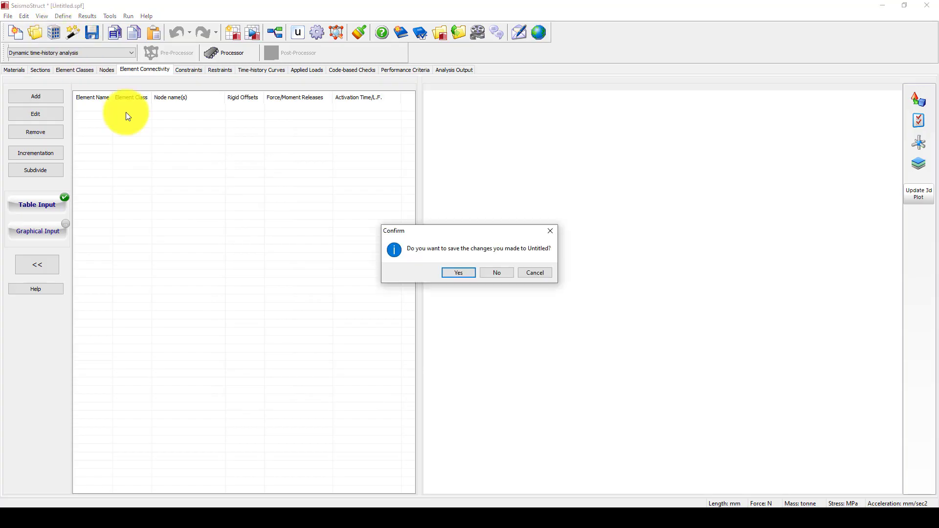
pyautogui.click(496, 273)
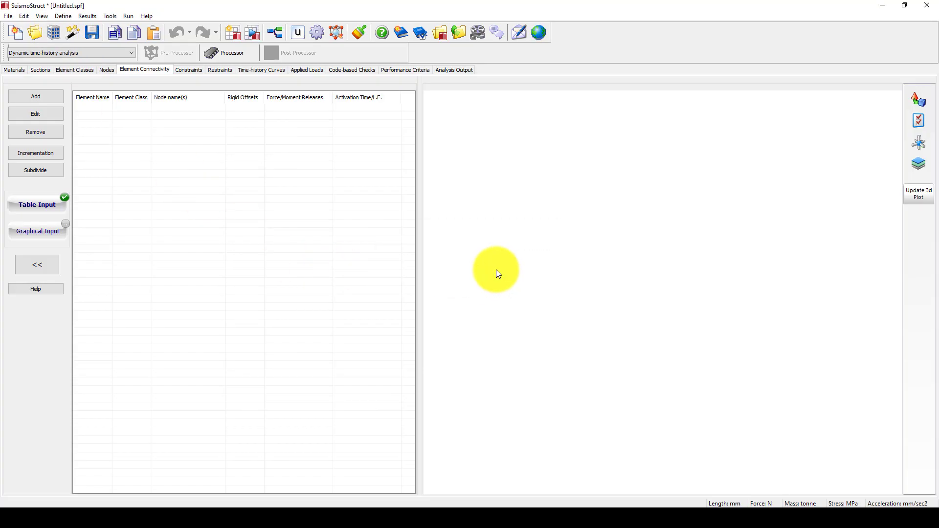
pyautogui.moveTo(480, 144); pyautogui.dragTo(380, 135)
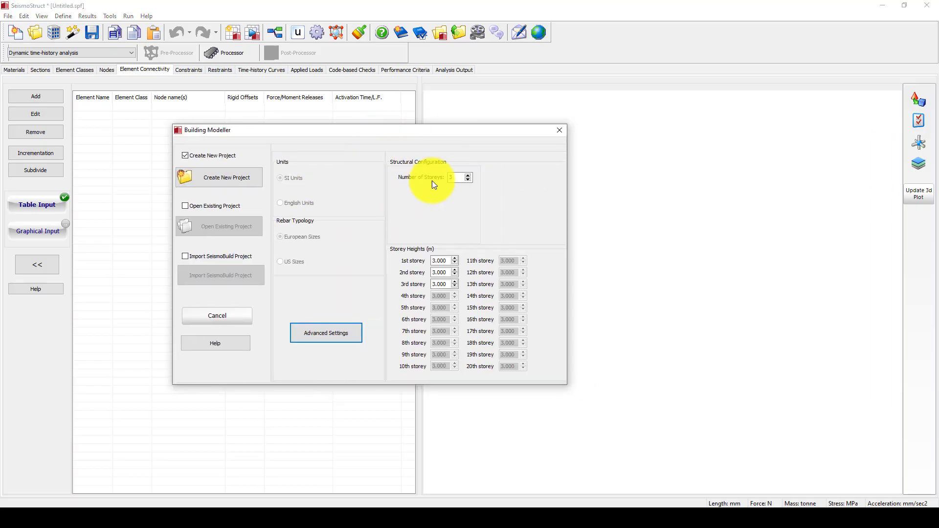
pyautogui.click(469, 179)
pyautogui.click(469, 179)
pyautogui.click(468, 179)
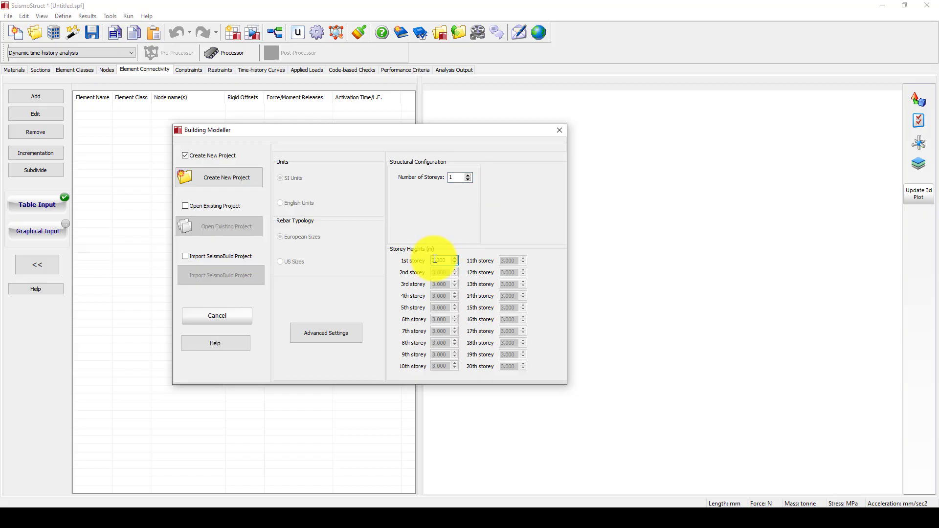
pyautogui.moveTo(435, 259); pyautogui.dragTo(449, 261)
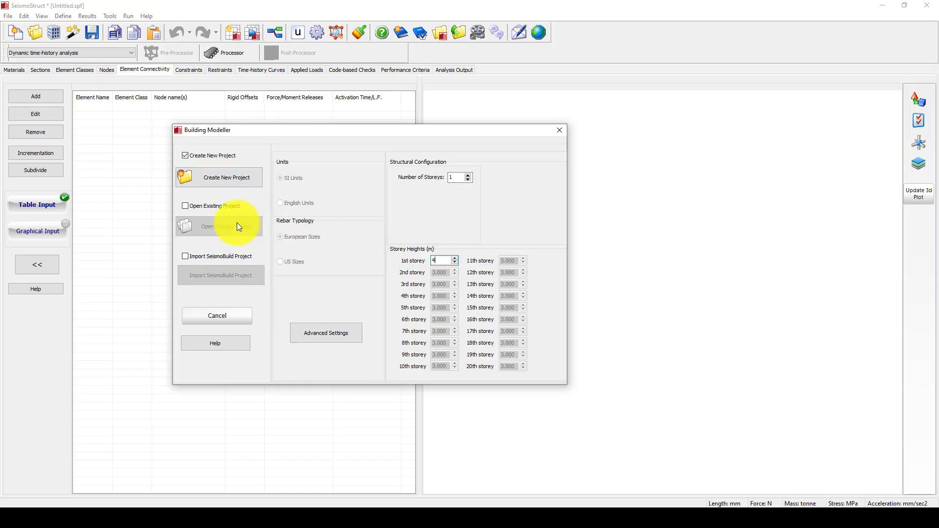
# - Check the advanced building modeller settings and create the new building project
pyautogui.click(314, 335)
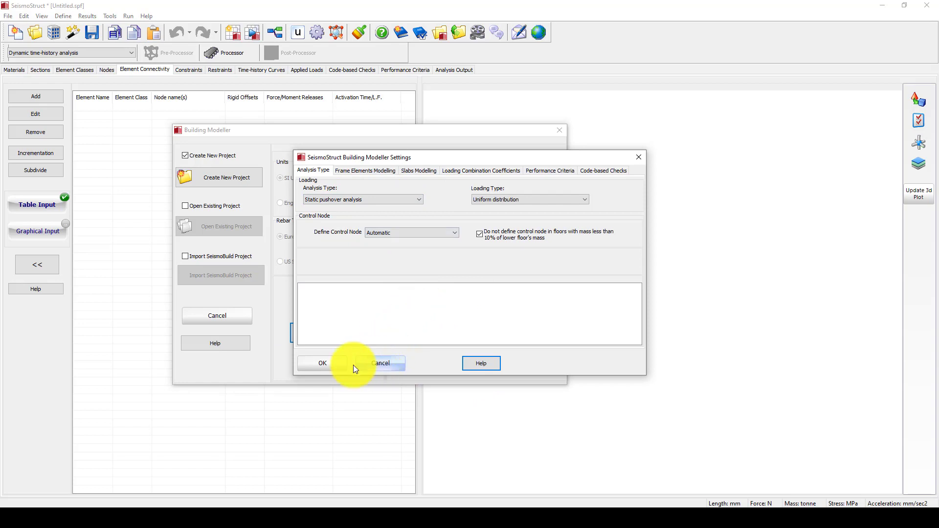
pyautogui.click(339, 365)
pyautogui.click(207, 184)
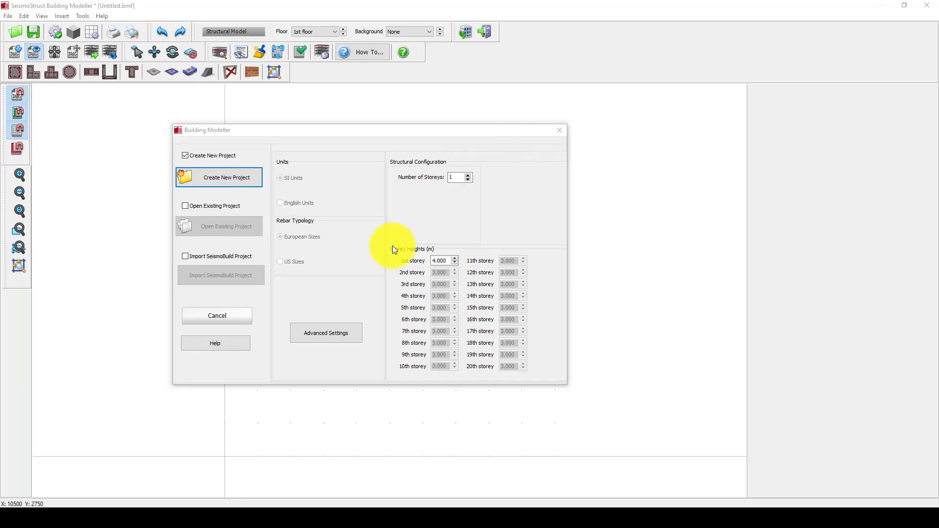
pyautogui.click(121, 109)
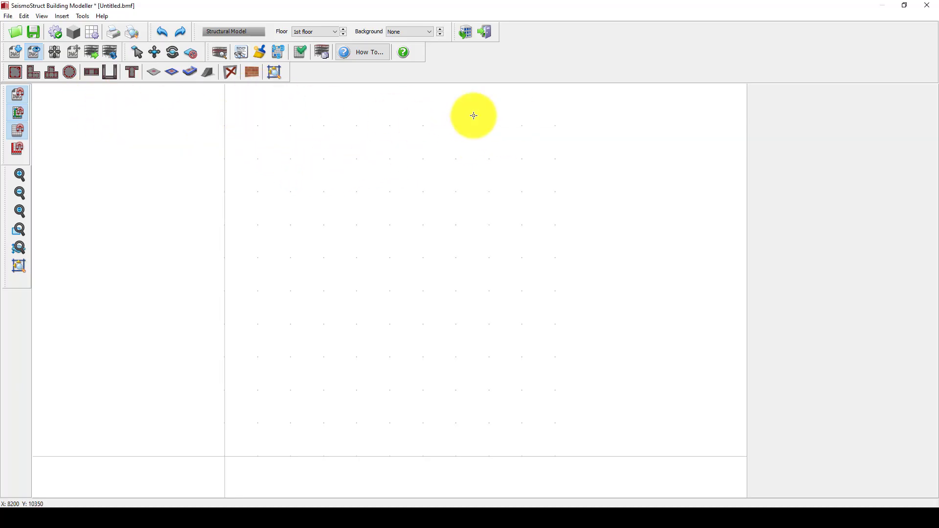
# - Check the snap and grid properties, keeping a 50 mm snap step and a 1000 mm grid step
pyautogui.click(92, 32)
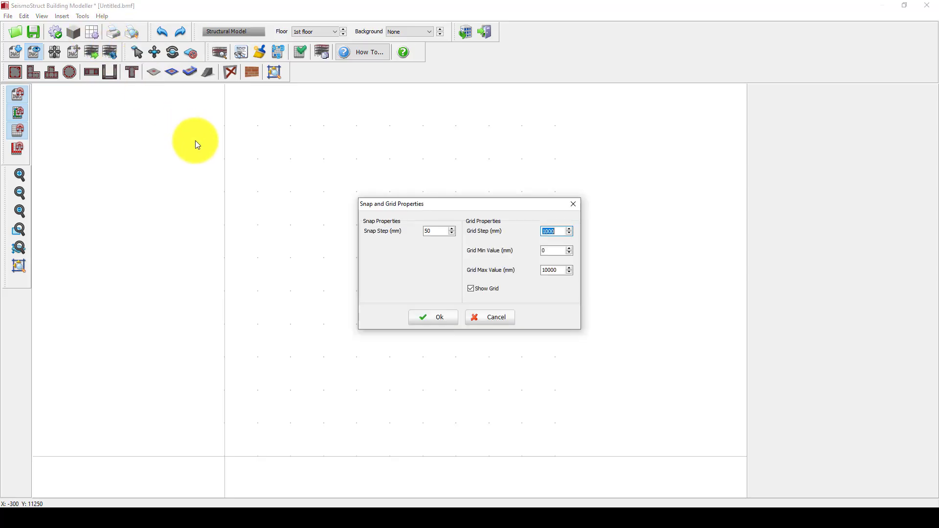
pyautogui.moveTo(444, 209); pyautogui.dragTo(137, 137)
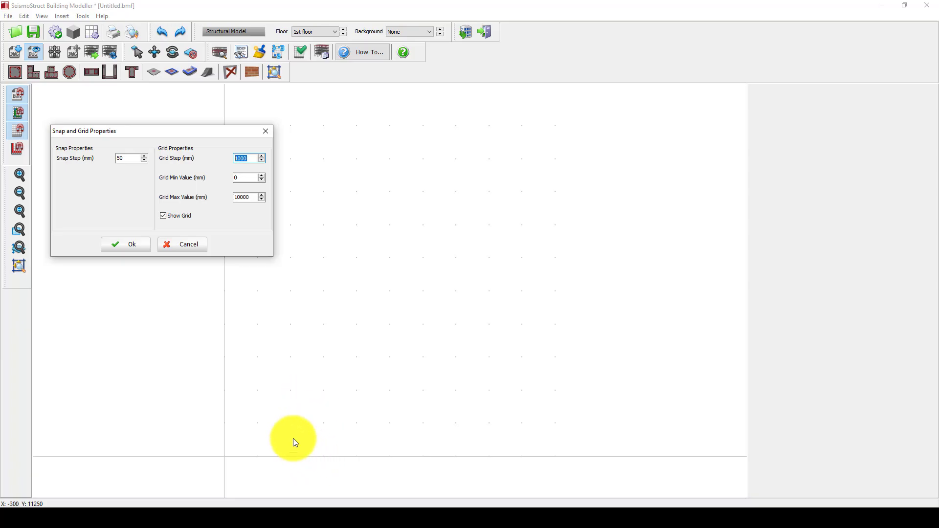
pyautogui.click(125, 244)
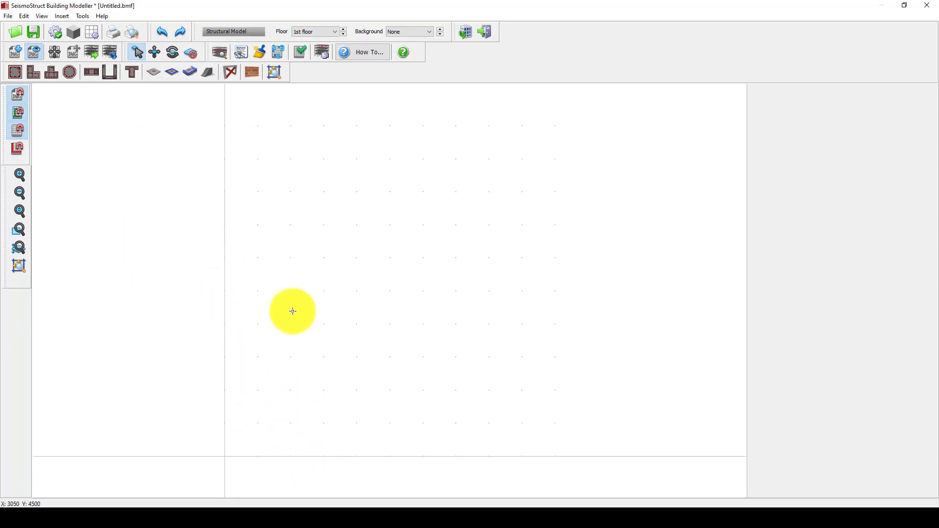
# - Start inserting a rectangular wall with a depth of 300 mm and the middle line as its insertion reference
pyautogui.click(112, 74)
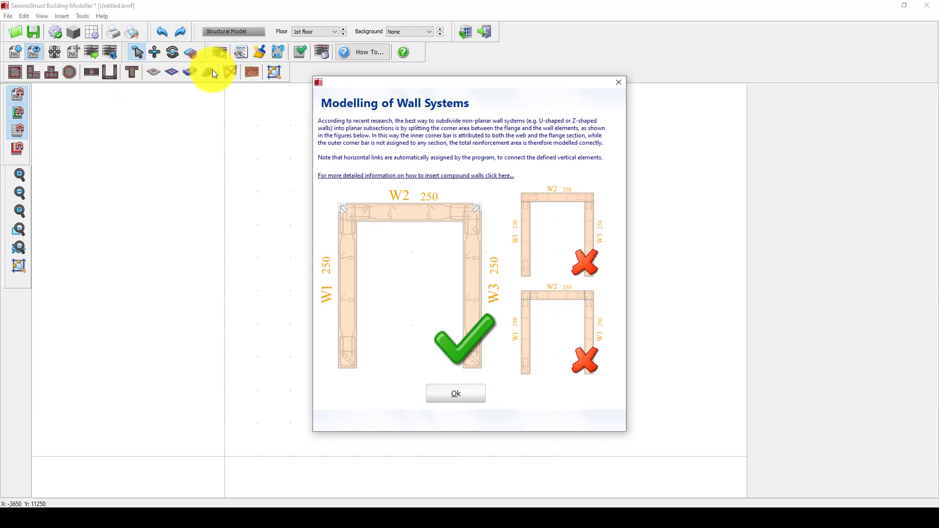
pyautogui.click(618, 83)
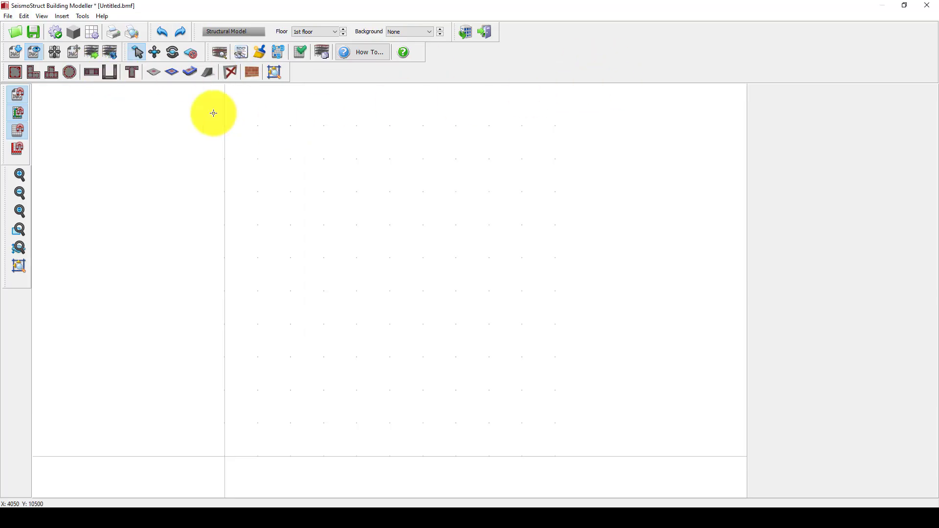
pyautogui.click(92, 74)
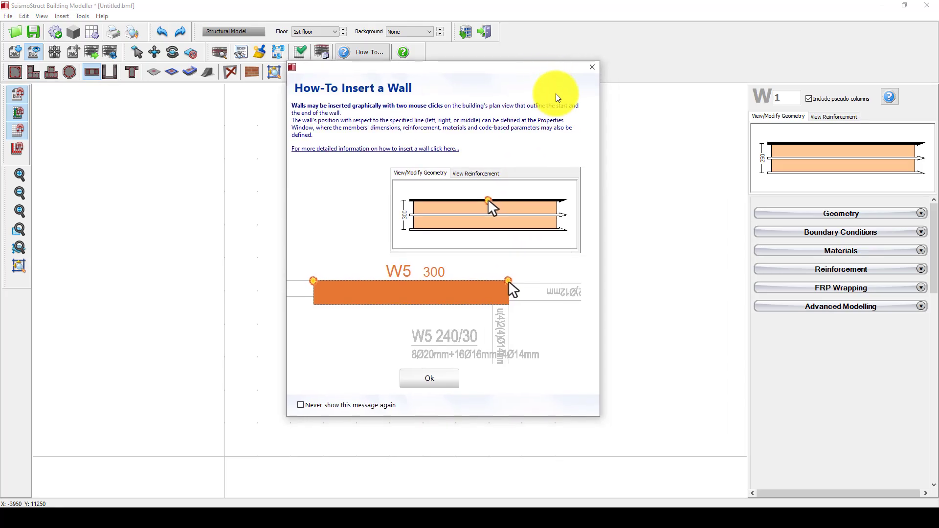
pyautogui.click(433, 378)
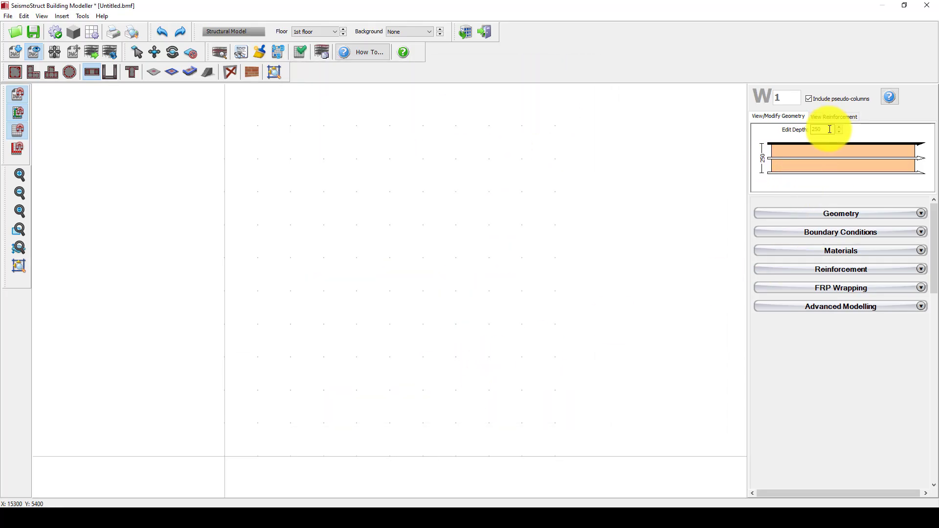
pyautogui.moveTo(831, 129); pyautogui.dragTo(806, 130)
pyautogui.write('300')
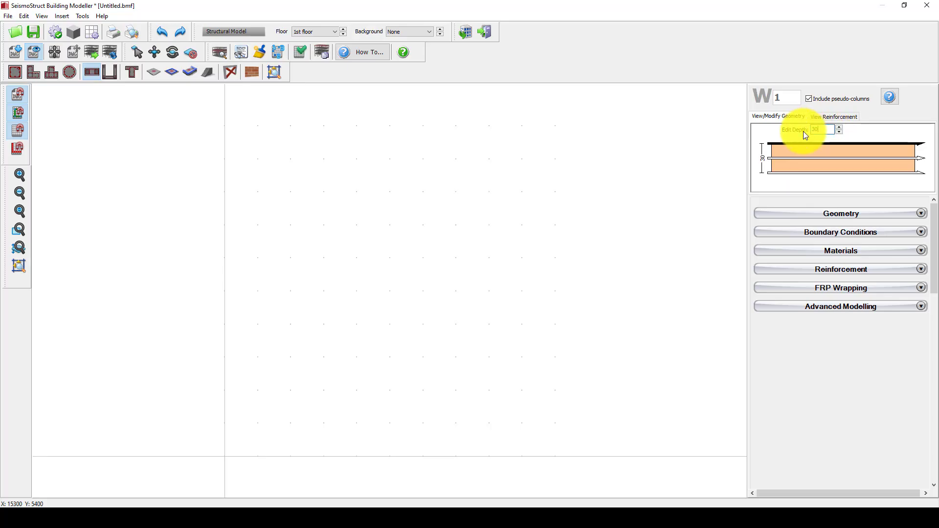
pyautogui.click(778, 162)
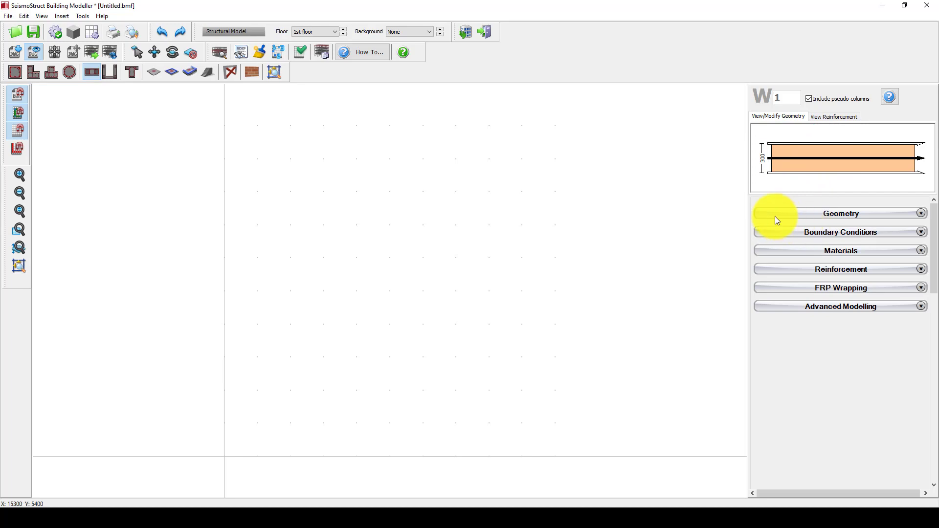
# - Show the wall's geometry and boundary conditions, and draw it from X 1000, Y 6000 to X 3950, Y 6000
pyautogui.click(819, 214)
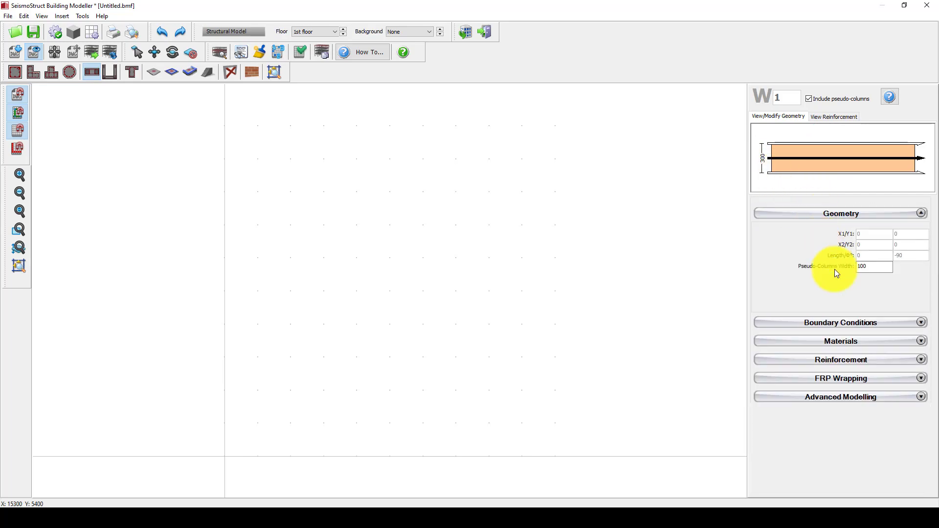
pyautogui.click(821, 323)
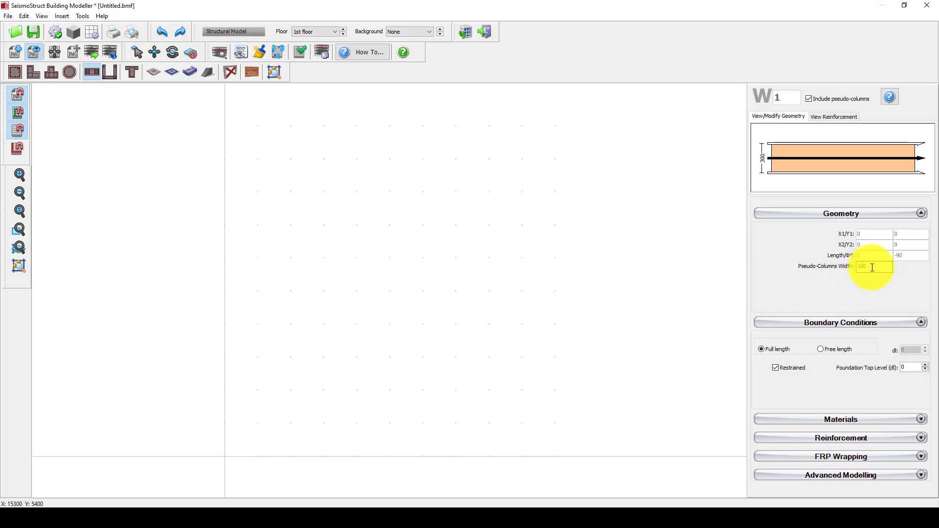
pyautogui.doubleClick(858, 266)
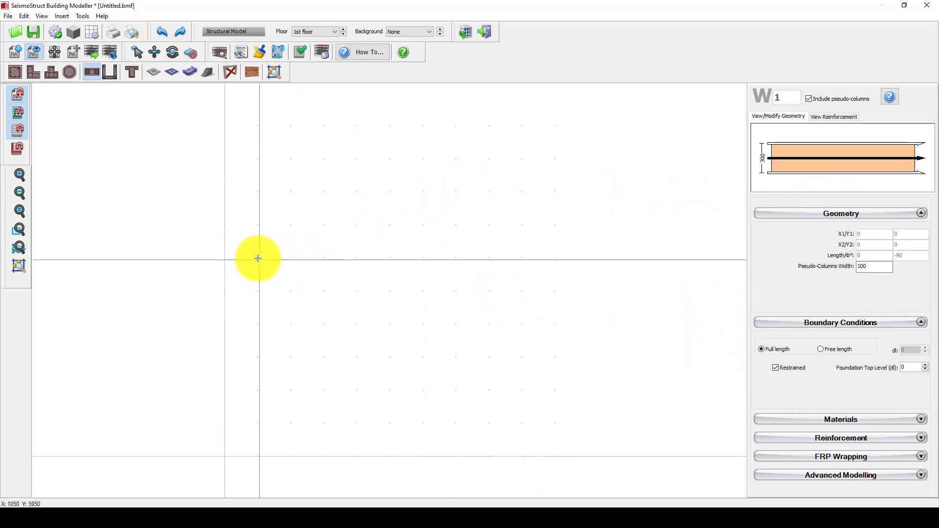
pyautogui.click(259, 258)
pyautogui.click(334, 266)
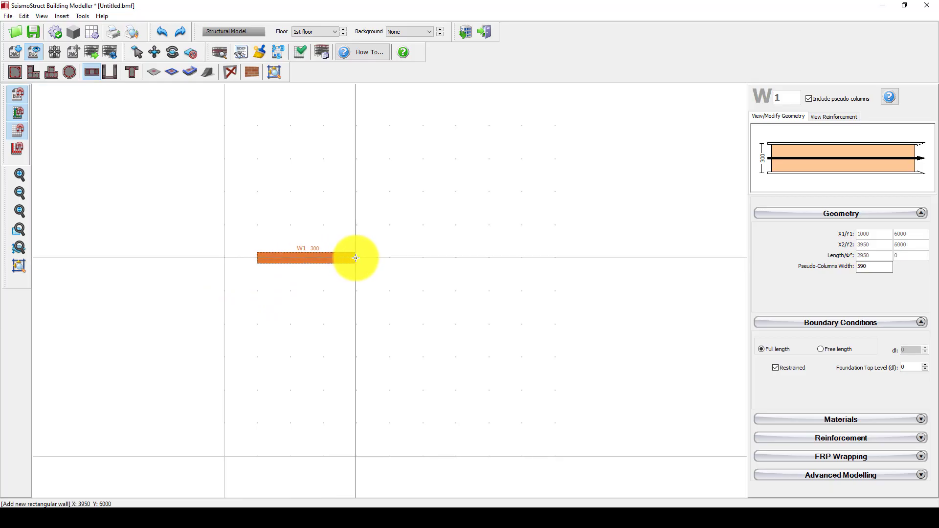
pyautogui.click(356, 258)
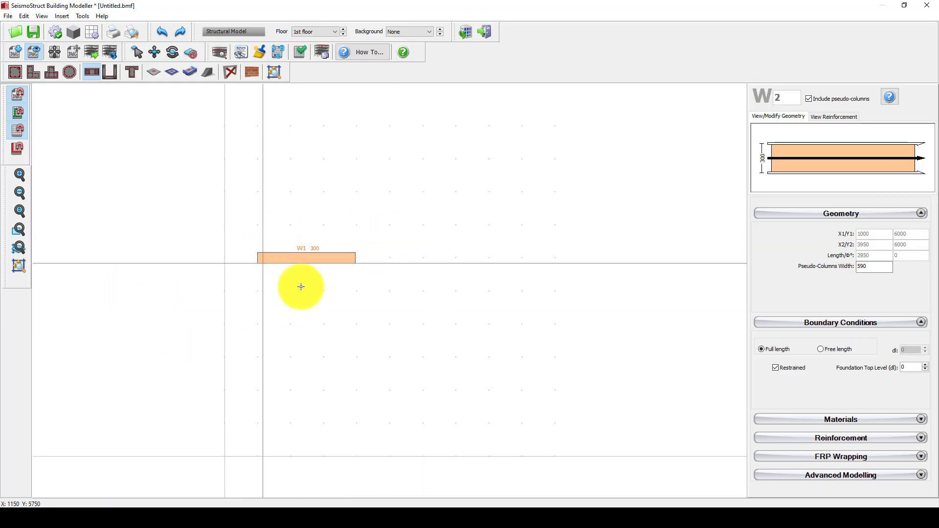
# - Inspect the wall in the 3D view of storey 1, then close that view
pyautogui.click(221, 52)
pyautogui.moveTo(476, 219); pyautogui.dragTo(593, 190)
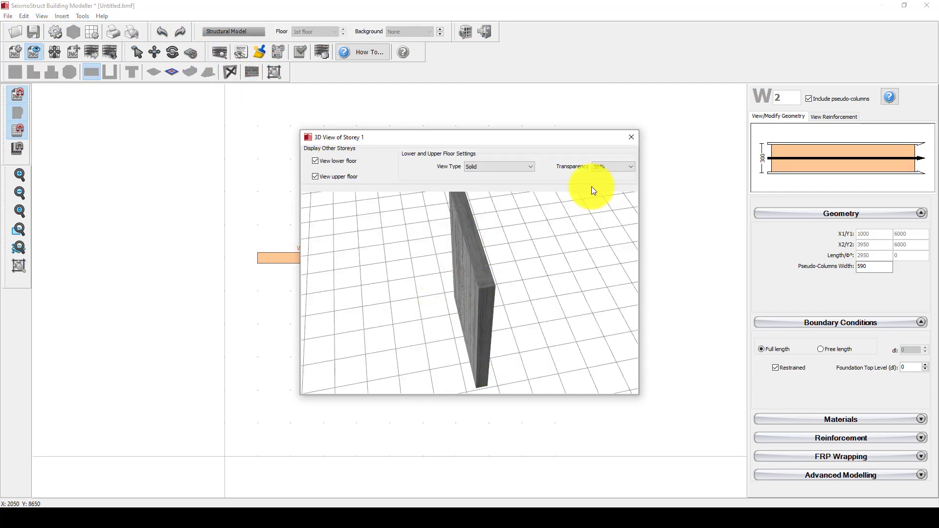
pyautogui.click(631, 139)
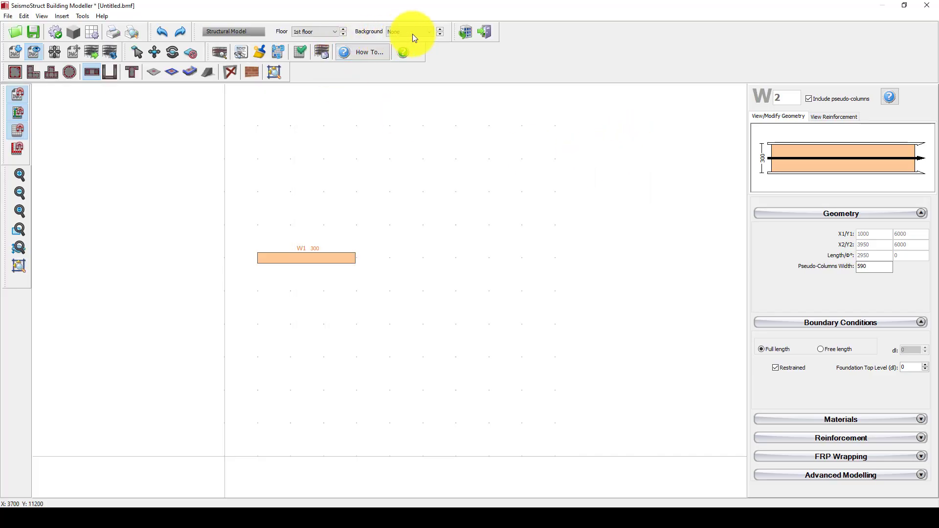
# - Exit the Building Modeller to create the model, saving the building file as Shea in the Desktop folder Pushover And Ad-Pushover
pyautogui.click(465, 33)
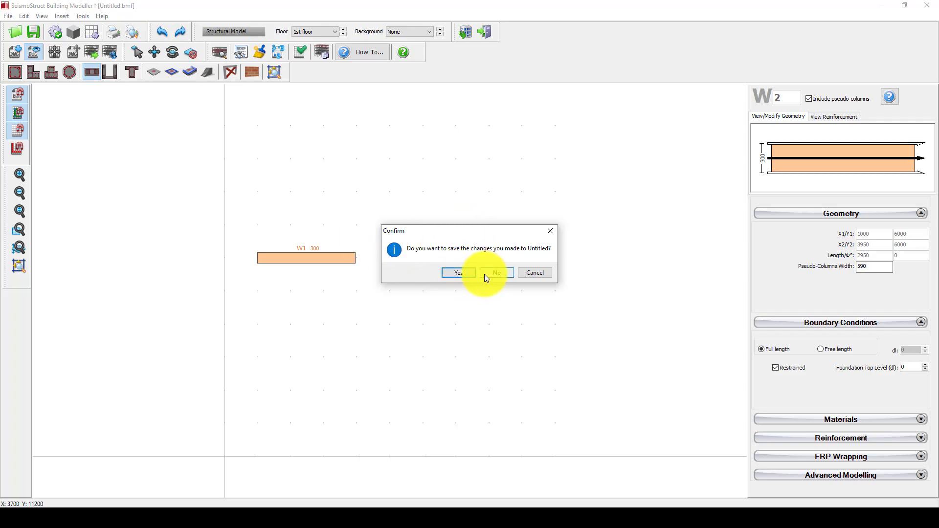
pyautogui.click(463, 273)
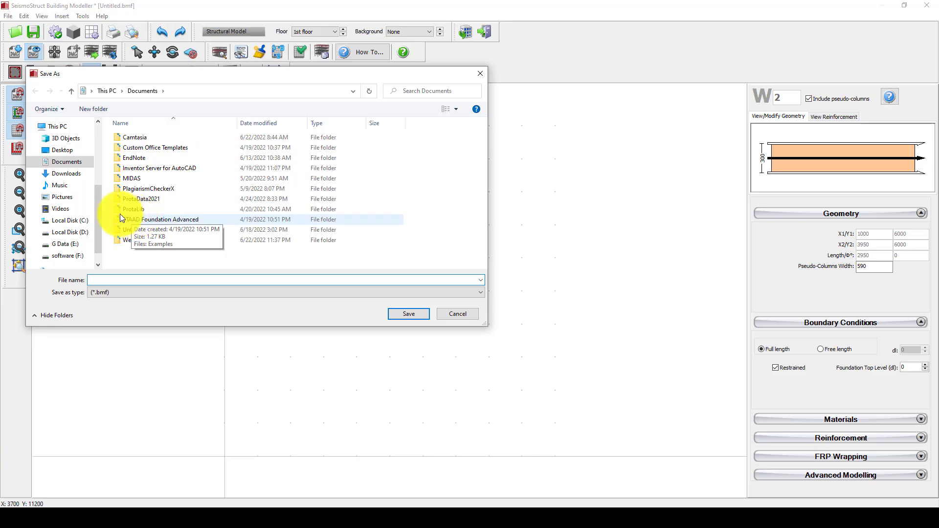
pyautogui.click(62, 151)
pyautogui.click(141, 172)
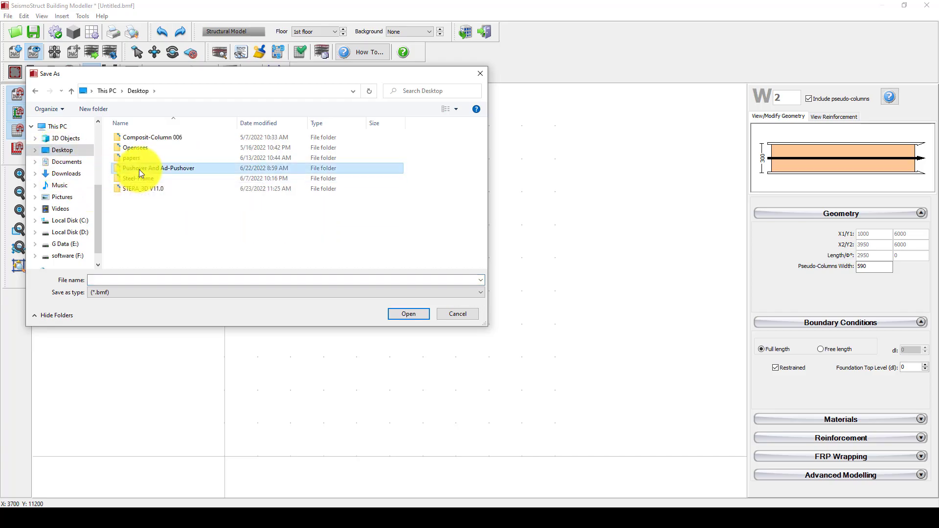
pyautogui.doubleClick(141, 172)
pyautogui.click(146, 277)
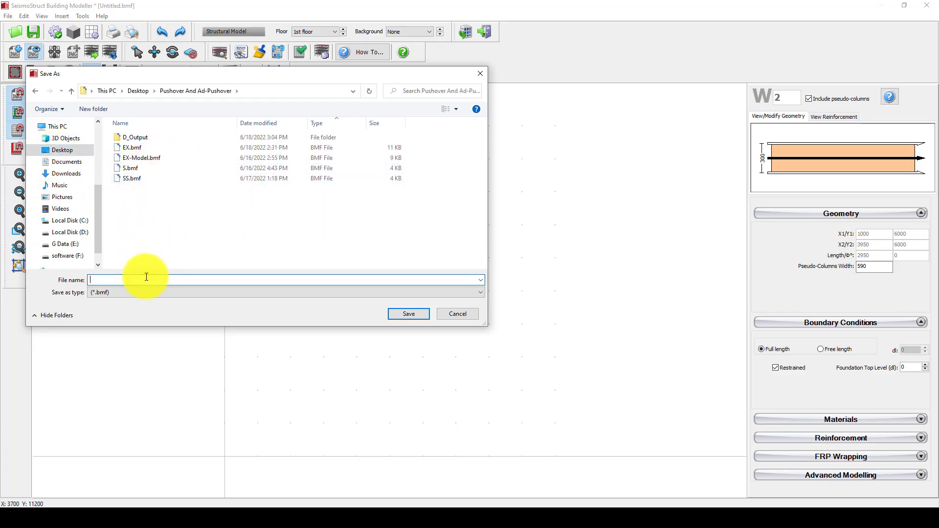
pyautogui.write('Shea')
pyautogui.click(410, 314)
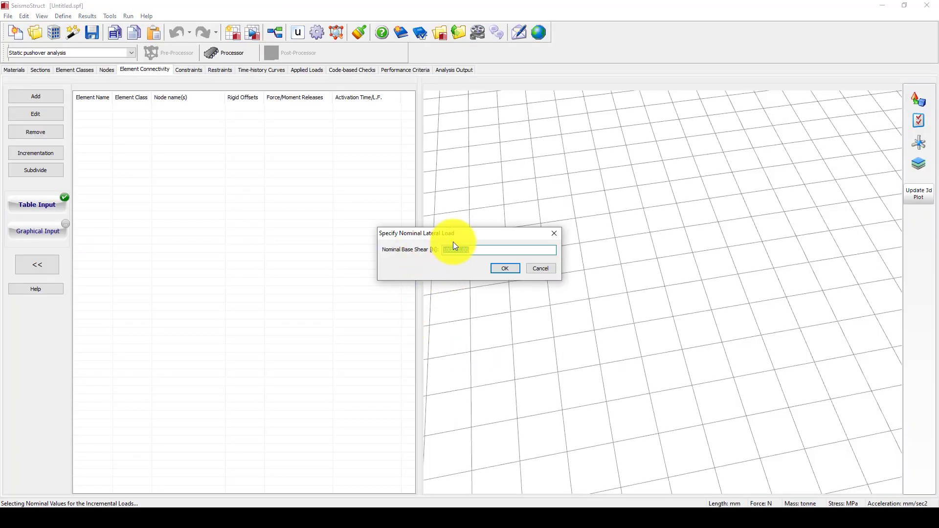
# - Accept a nominal base shear of 100000 N for the lateral load
pyautogui.moveTo(500, 242); pyautogui.dragTo(450, 226)
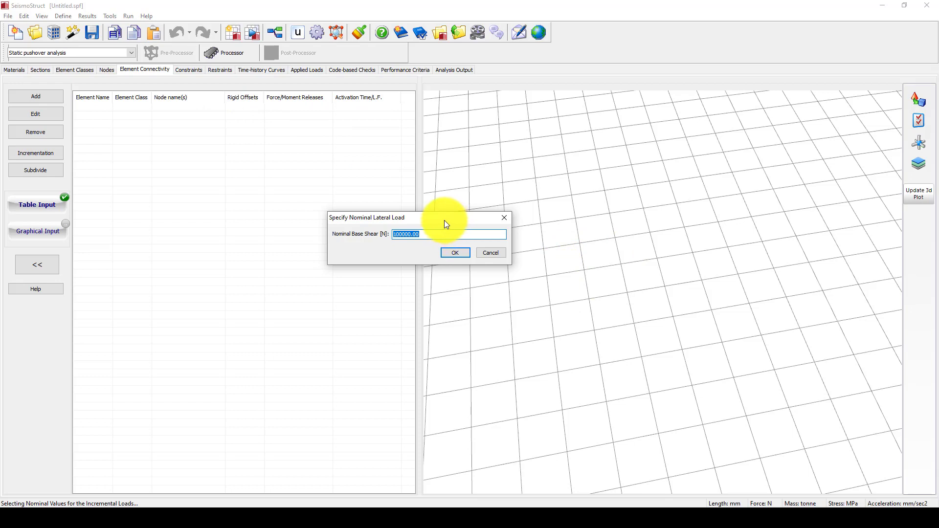
pyautogui.moveTo(440, 219); pyautogui.dragTo(414, 220)
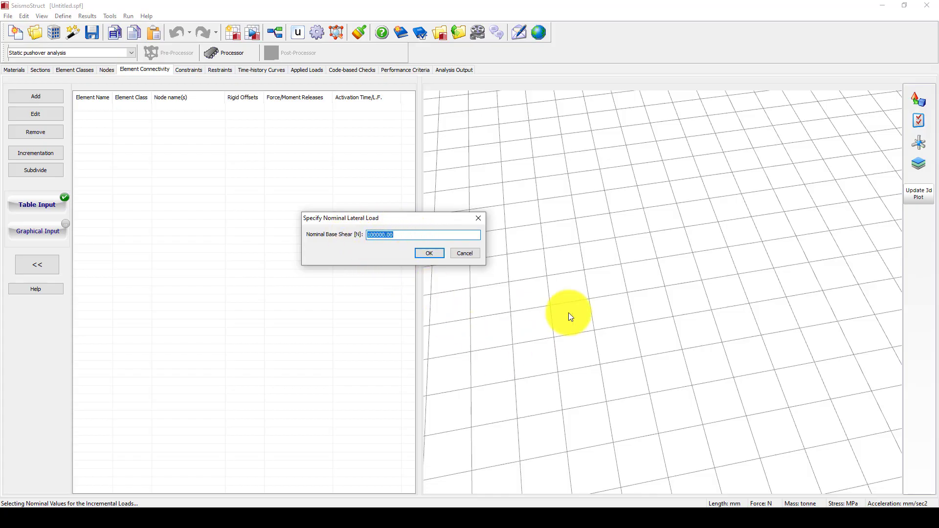
pyautogui.click(430, 252)
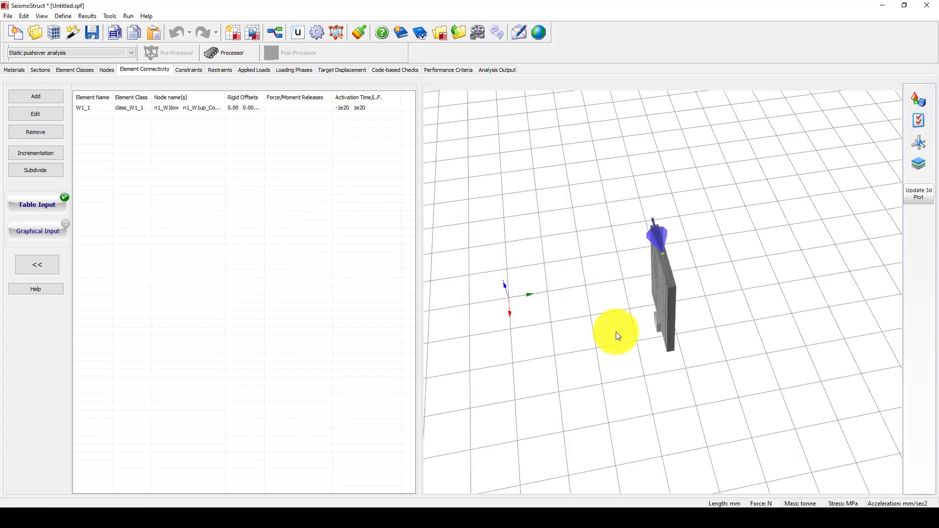
# - Change the analysis type to static time-history analysis and agree to remove the dynamic time-history and incremental loads
pyautogui.moveTo(615, 332); pyautogui.dragTo(675, 337)
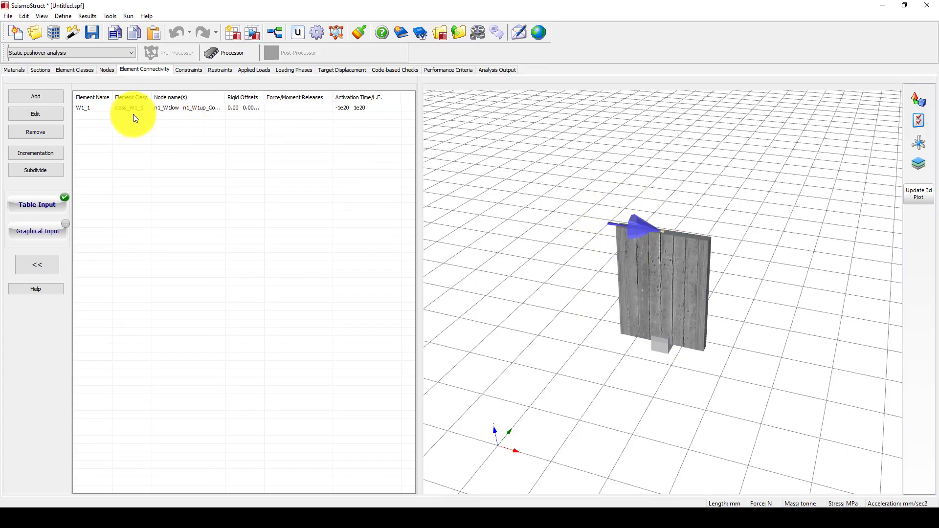
pyautogui.click(94, 52)
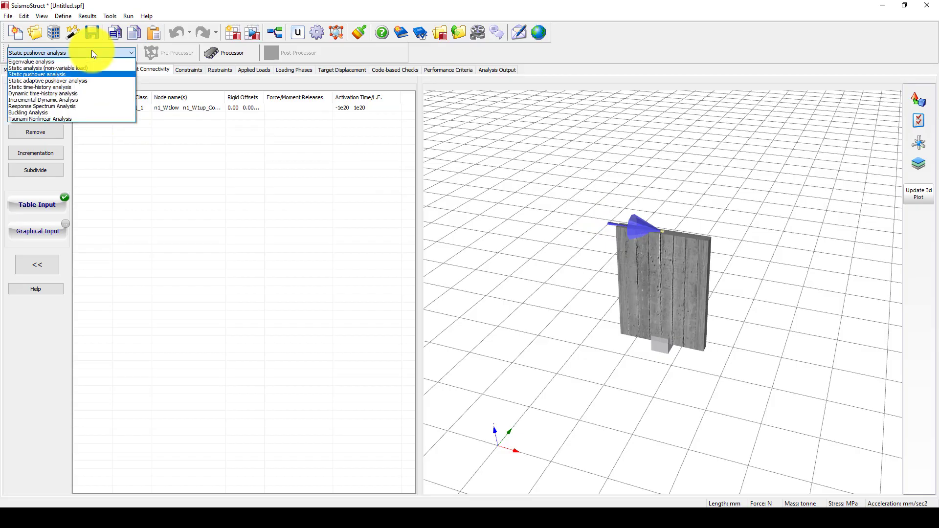
pyautogui.click(71, 87)
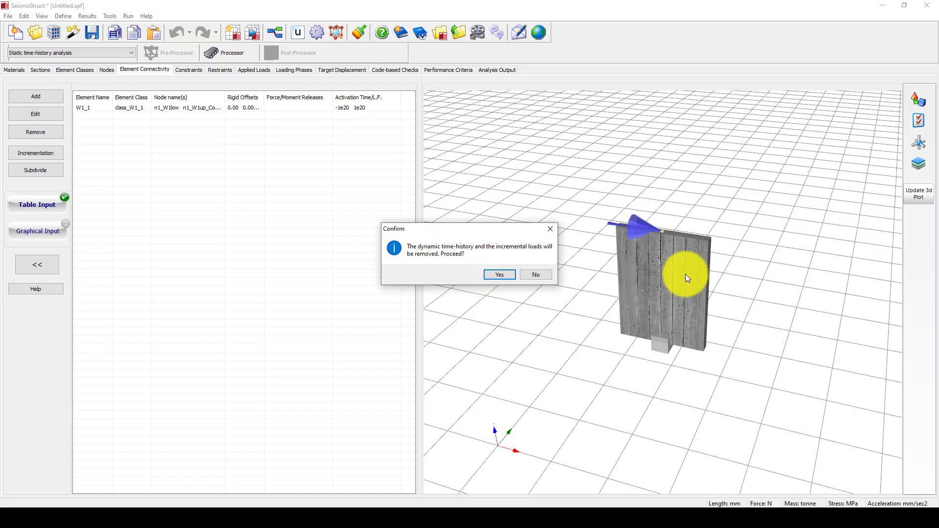
pyautogui.click(500, 274)
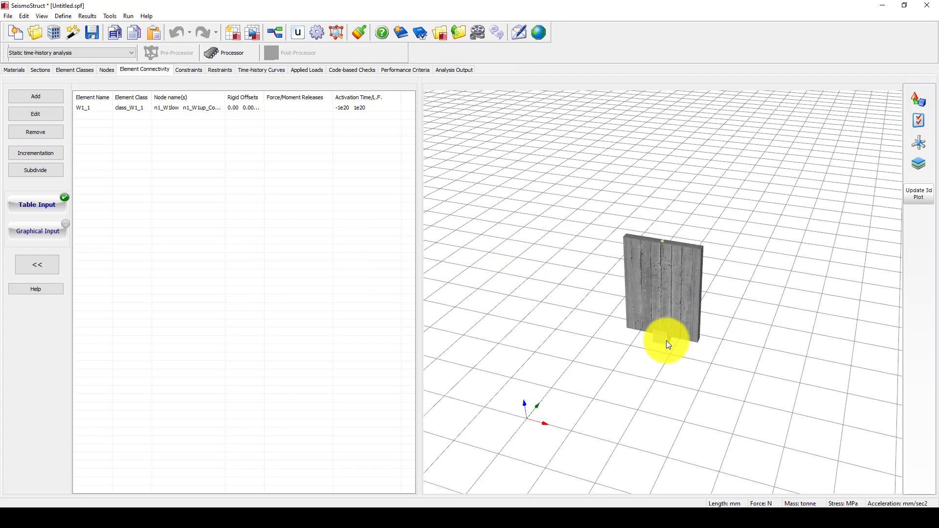
# - Examine the shear wall in the 3D plot, including its top node and base restraint
pyautogui.scroll(3, 666, 341)
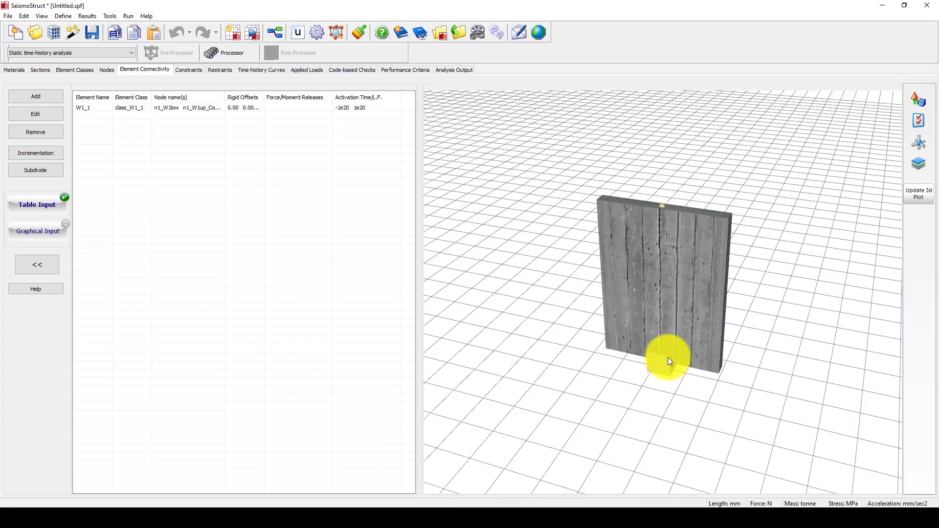
pyautogui.scroll(2, 668, 357)
pyautogui.moveTo(690, 314)
pyautogui.mouseDown()
pyautogui.moveTo(646, 342)
pyautogui.moveTo(683, 319)
pyautogui.mouseUp()
pyautogui.scroll(5, 668, 340)
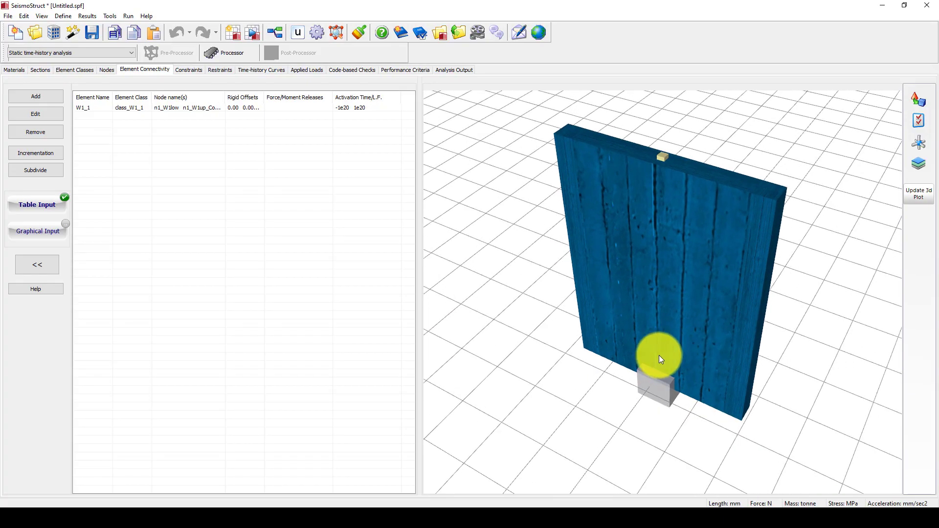
pyautogui.scroll(-3, 639, 358)
pyautogui.scroll(2, 684, 300)
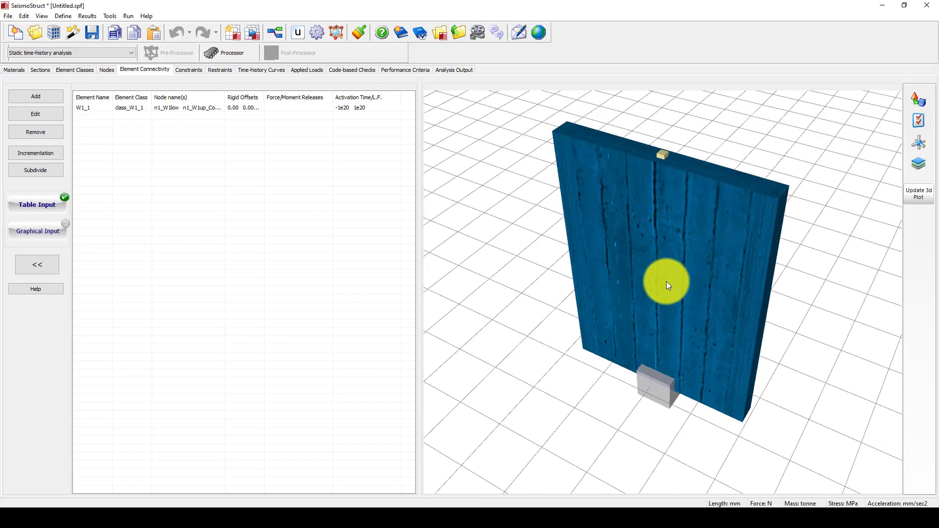
pyautogui.moveTo(646, 345)
pyautogui.mouseDown()
pyautogui.moveTo(662, 340)
pyautogui.moveTo(652, 341)
pyautogui.mouseUp()
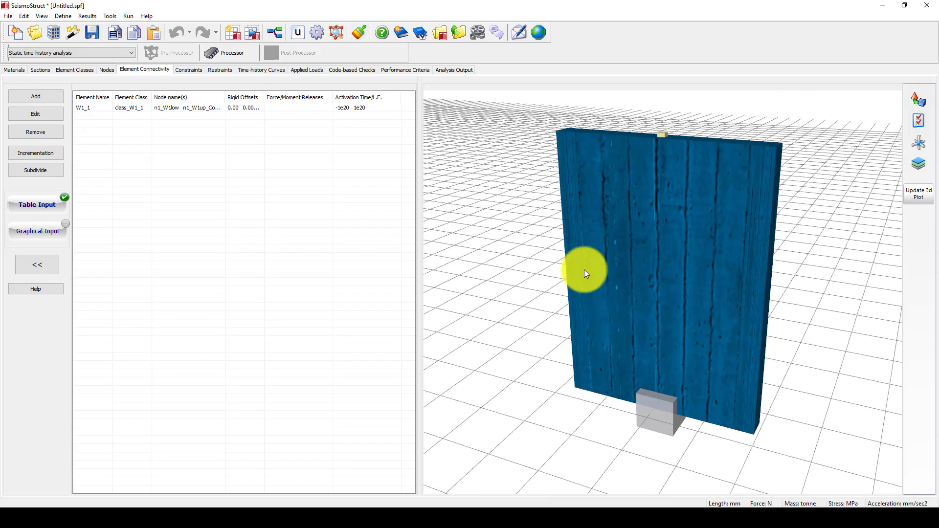
pyautogui.moveTo(664, 195); pyautogui.dragTo(576, 173)
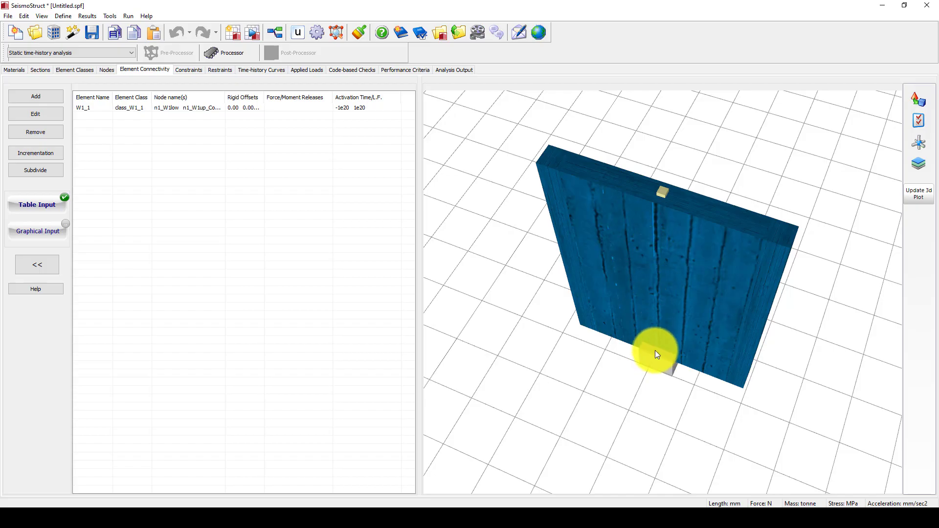
pyautogui.moveTo(655, 350); pyautogui.dragTo(664, 370)
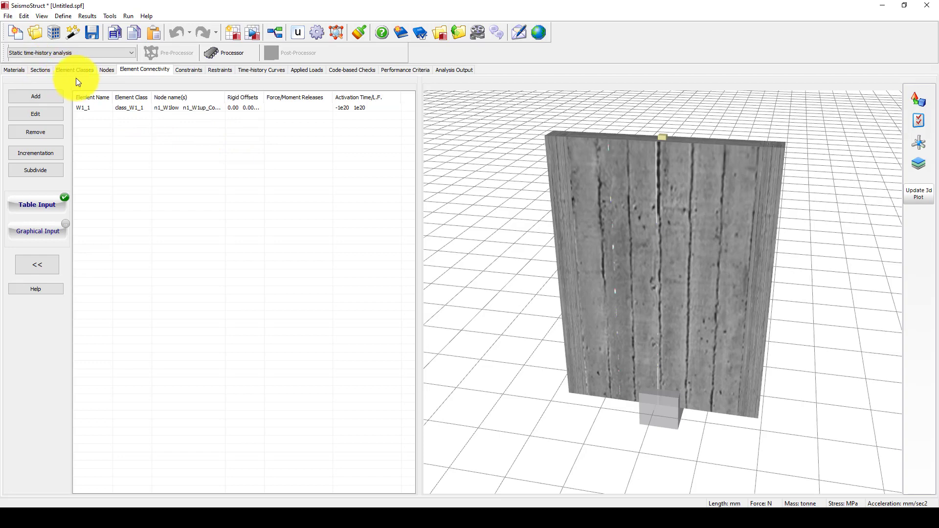
# - Show the model's materials and review the two stl_mp steel entries
pyautogui.click(13, 70)
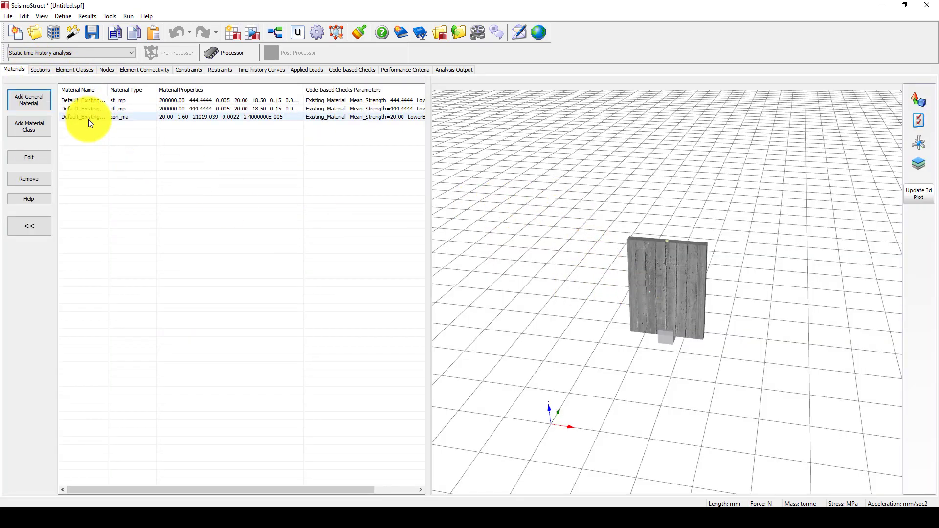
pyautogui.click(118, 101)
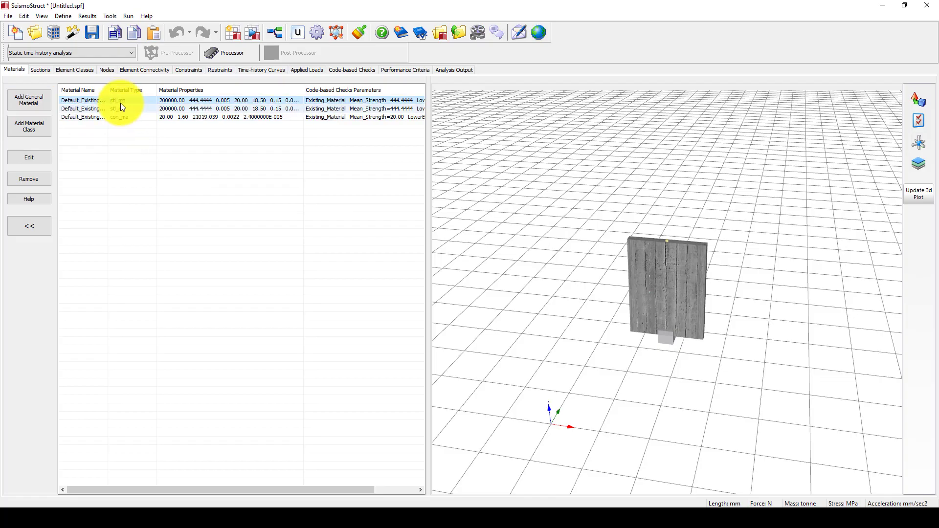
pyautogui.click(118, 106)
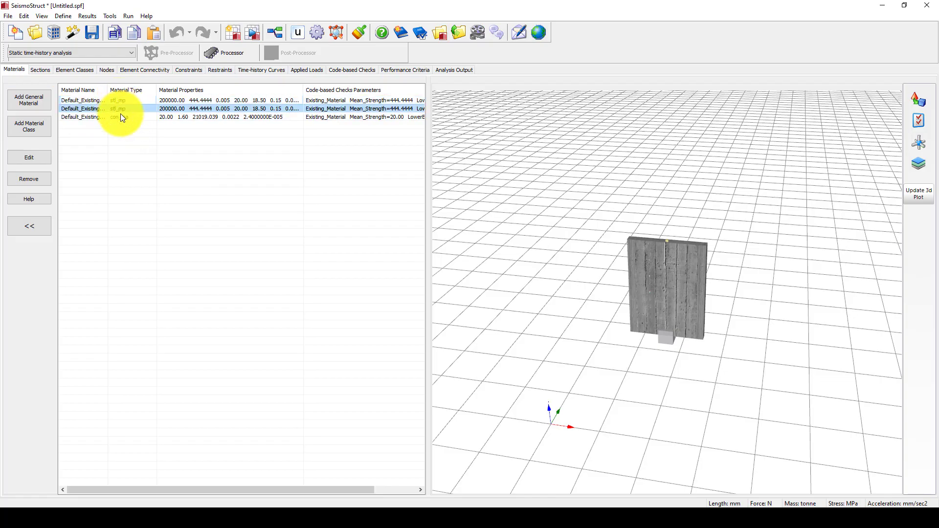
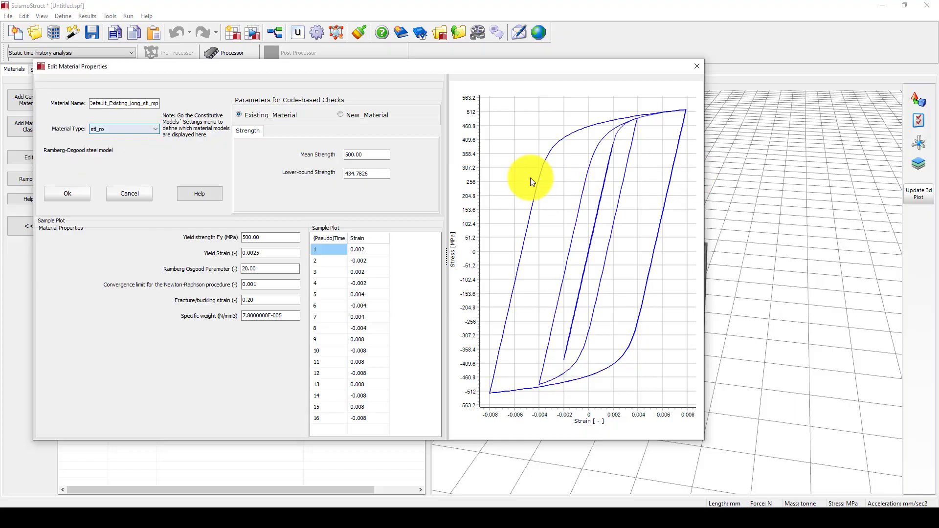
# - Look through the material types available for the existing longitudinal steel, leaving stl_ro selected
pyautogui.click(137, 130)
pyautogui.click(136, 130)
pyautogui.click(139, 134)
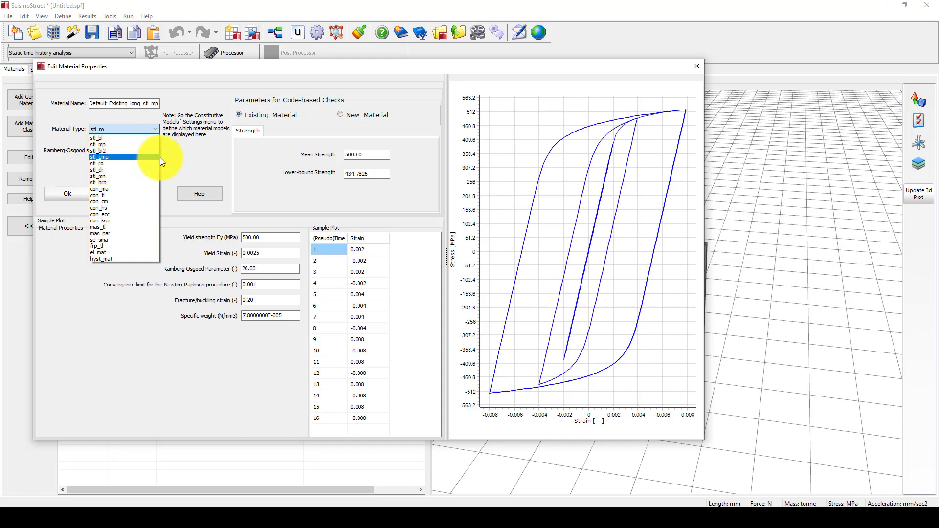
pyautogui.click(195, 156)
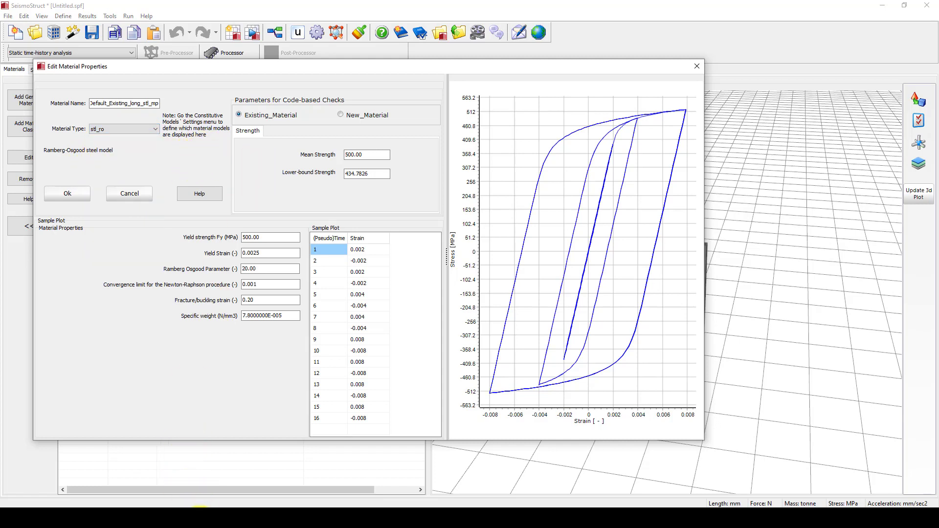
# - Switch to Shearwall-Hys.xlsx in Excel, shift the untitled chart lower, examine the hysteresis curve chart, and return to SeismoStruct
pyautogui.click(184, 496)
pyautogui.scroll(-8, 444, 280)
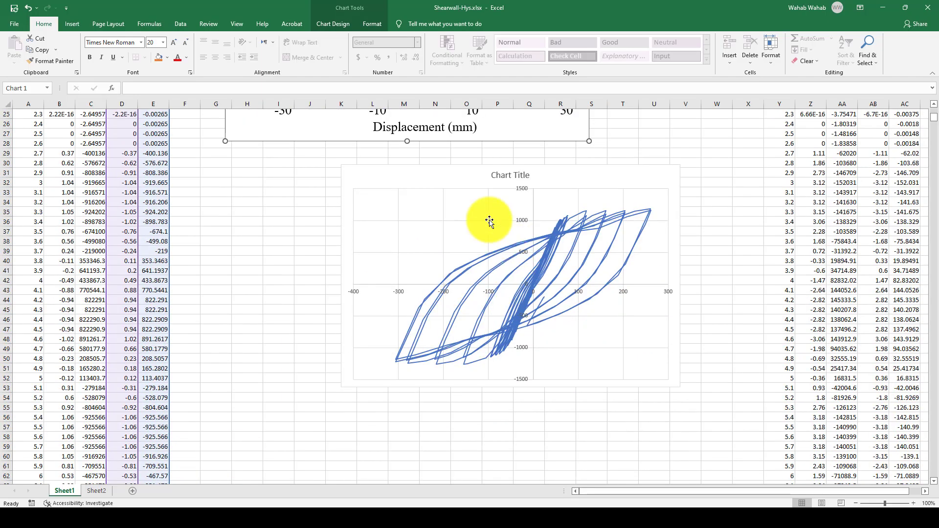
pyautogui.moveTo(425, 178); pyautogui.dragTo(378, 230)
pyautogui.scroll(8, 382, 234)
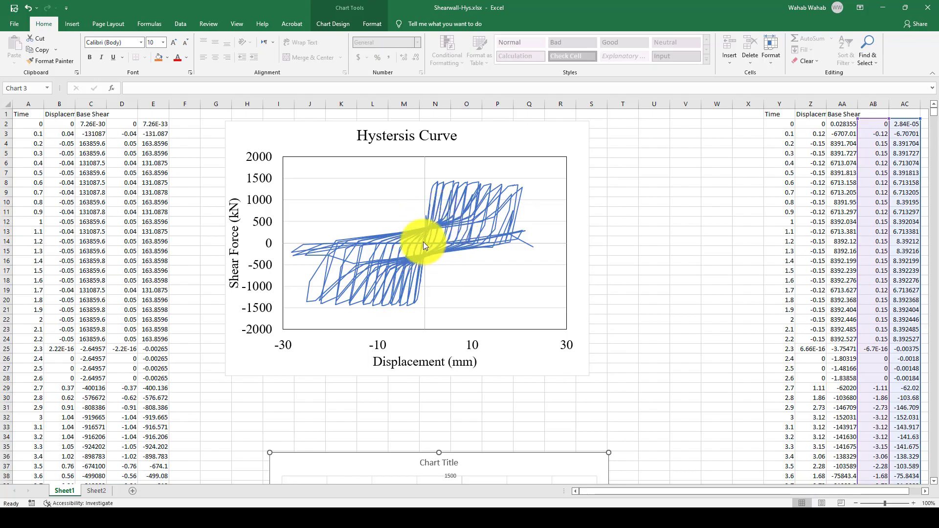
pyautogui.click(422, 511)
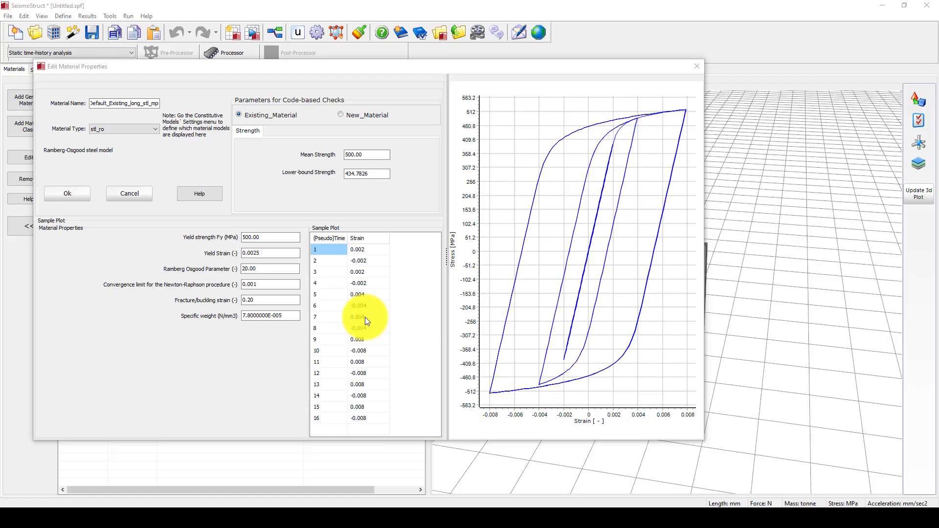
# - Set the longitudinal steel's material type to hyst_mat and check its modulus of elasticity
pyautogui.click(117, 129)
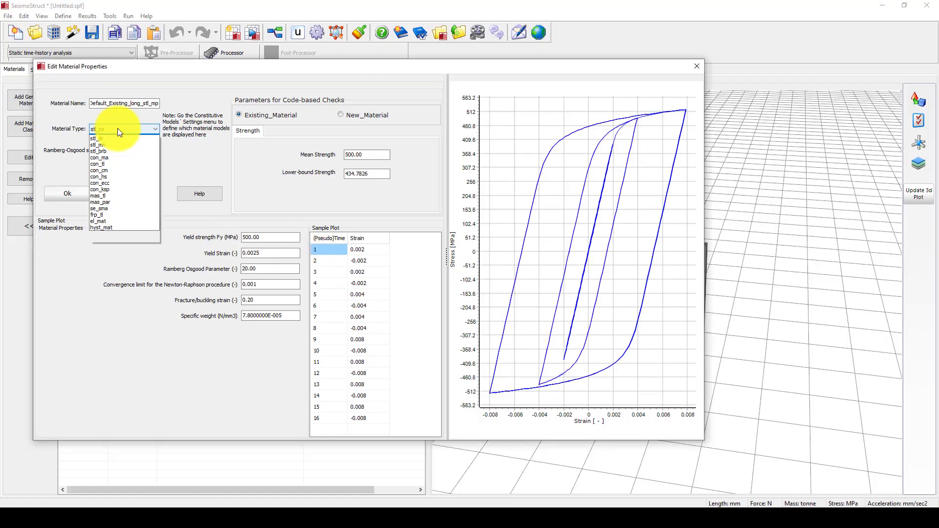
pyautogui.click(115, 260)
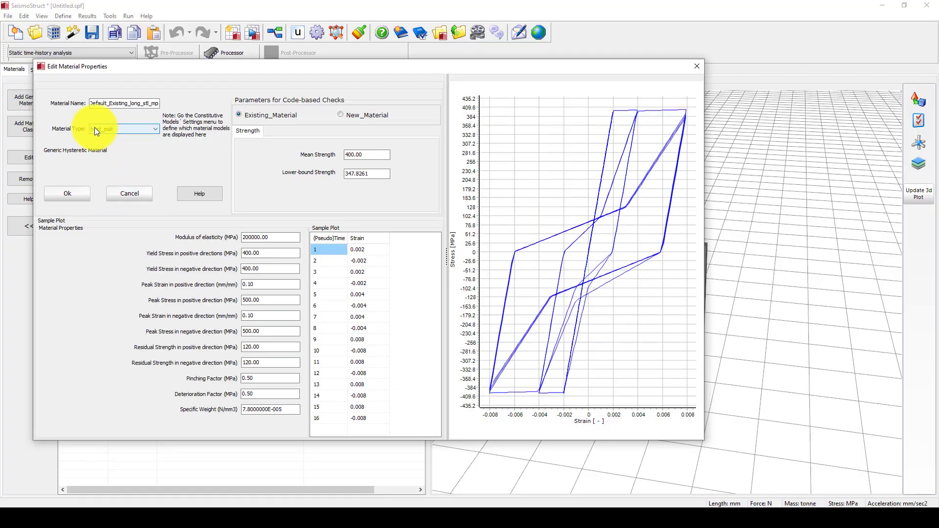
pyautogui.moveTo(280, 237); pyautogui.dragTo(236, 237)
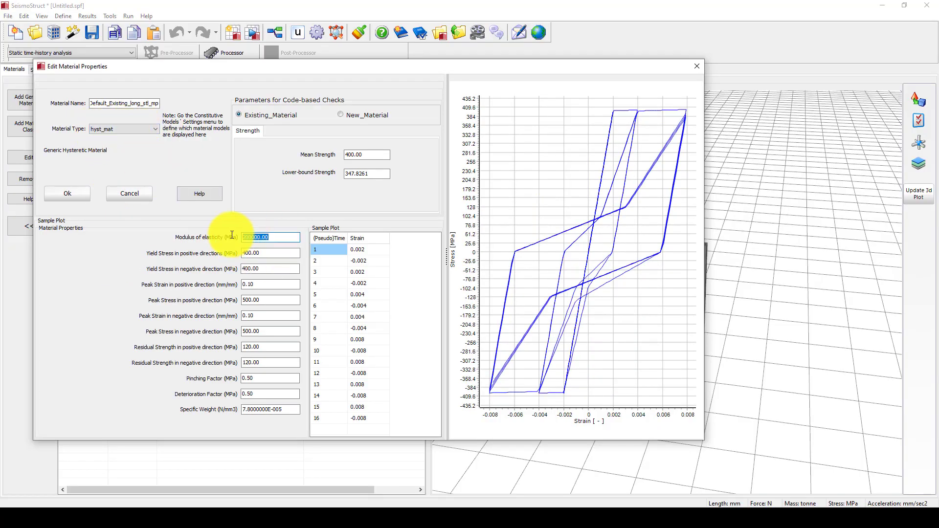
# - Review the hysteretic material's pinching and deterioration factors against its sample stress-strain plot
pyautogui.doubleClick(254, 394)
pyautogui.doubleClick(249, 379)
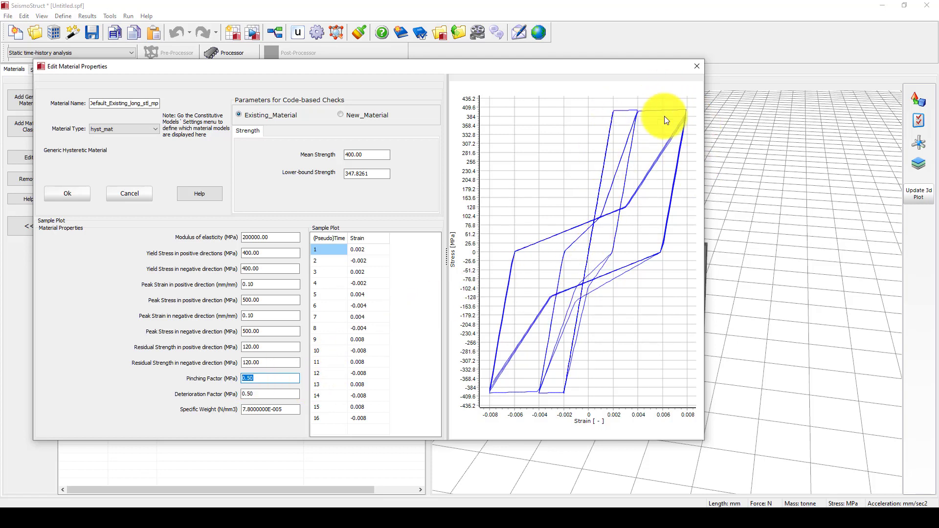
pyautogui.click(259, 380)
pyautogui.moveTo(249, 380)
pyautogui.mouseDown()
pyautogui.moveTo(259, 384)
pyautogui.moveTo(255, 375)
pyautogui.moveTo(242, 396)
pyautogui.mouseUp()
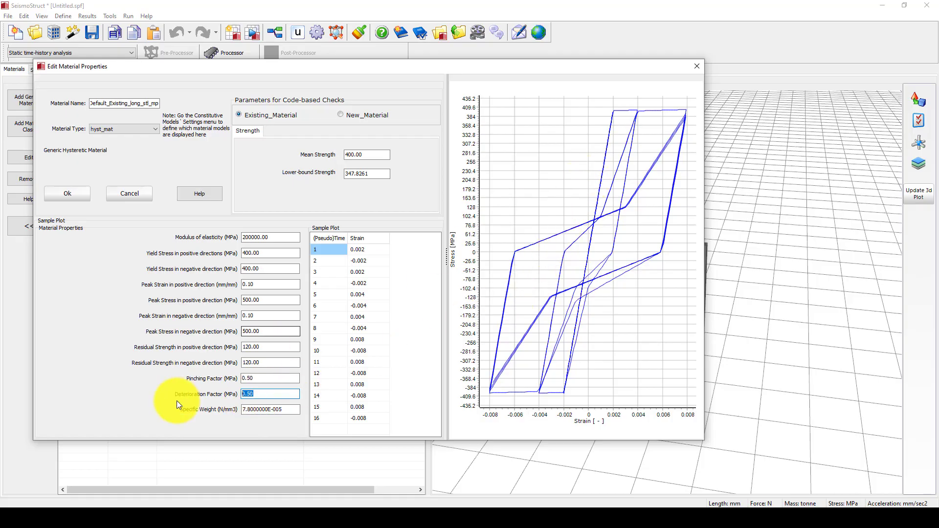
pyautogui.click(268, 394)
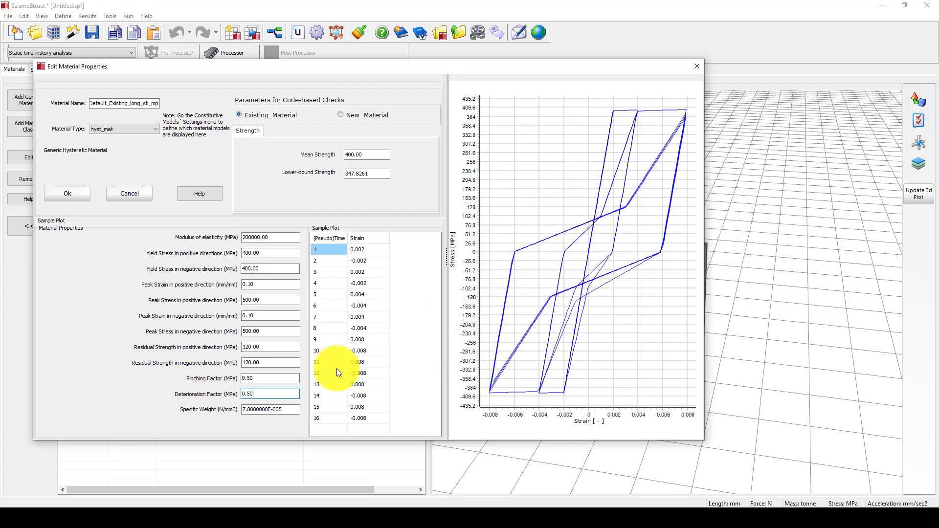
pyautogui.doubleClick(249, 378)
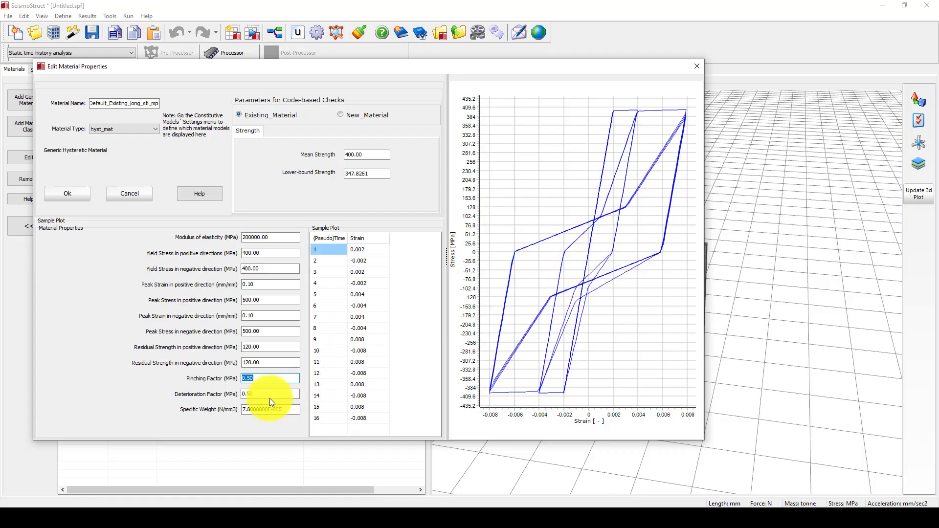
pyautogui.click(249, 394)
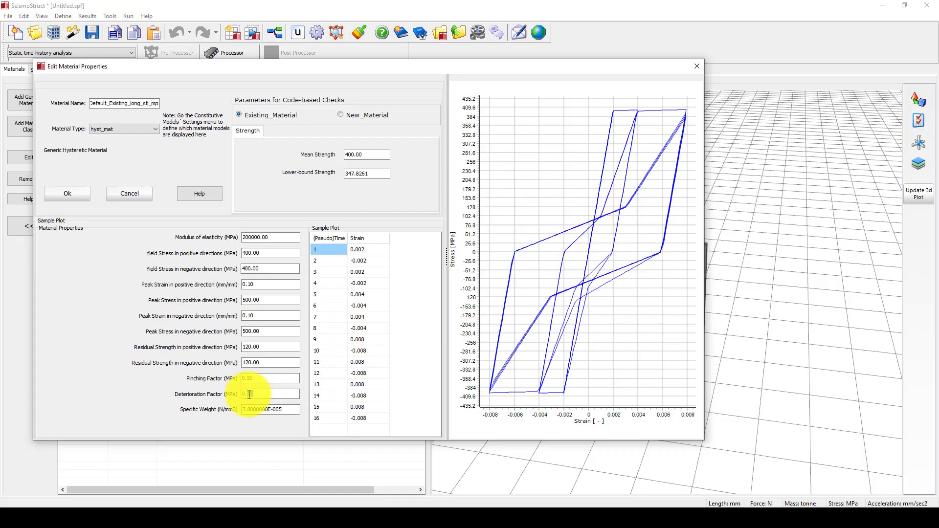
# - Check the longitudinal steel's deterioration and pinching factors and accept its hysteretic material definition
pyautogui.doubleClick(254, 395)
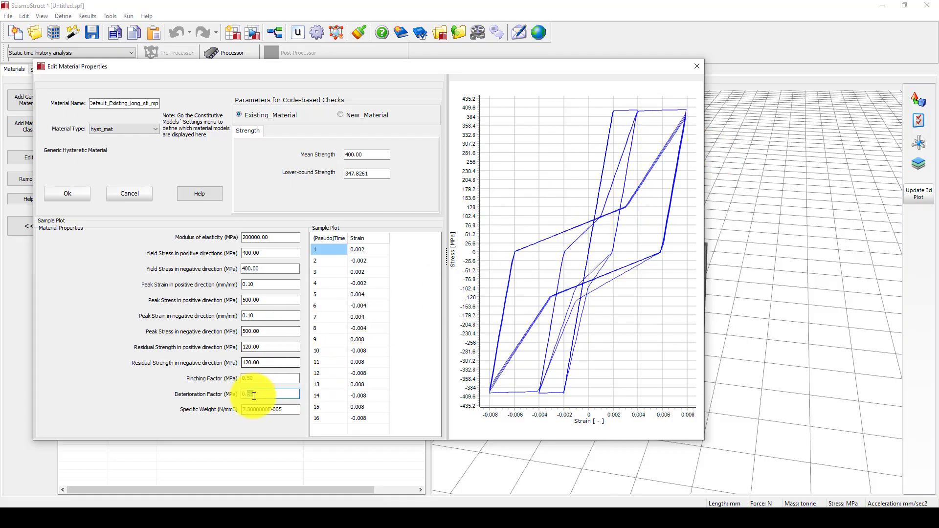
pyautogui.click(250, 394)
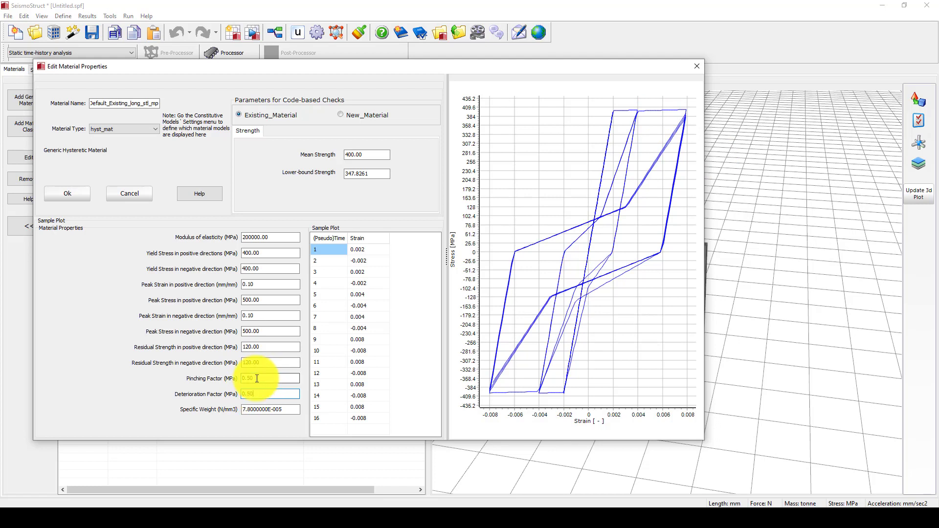
pyautogui.moveTo(257, 379); pyautogui.dragTo(246, 378)
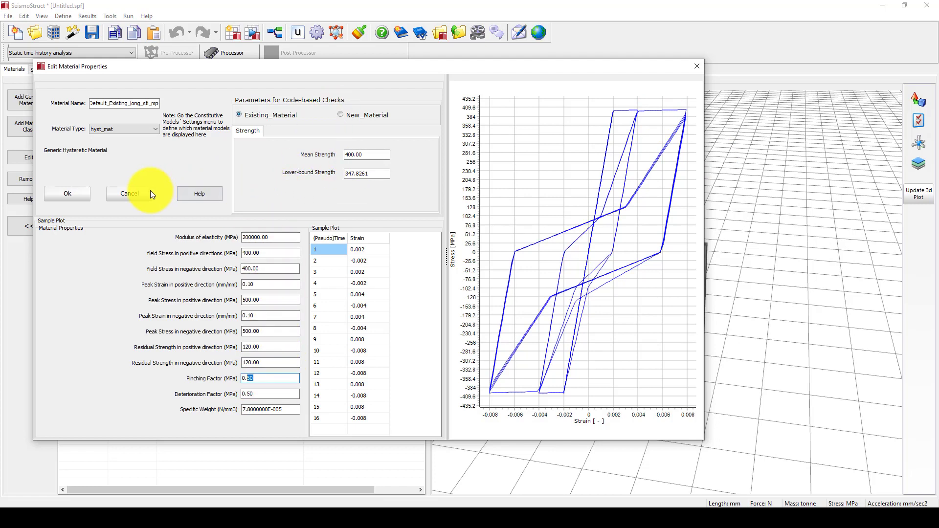
pyautogui.click(73, 195)
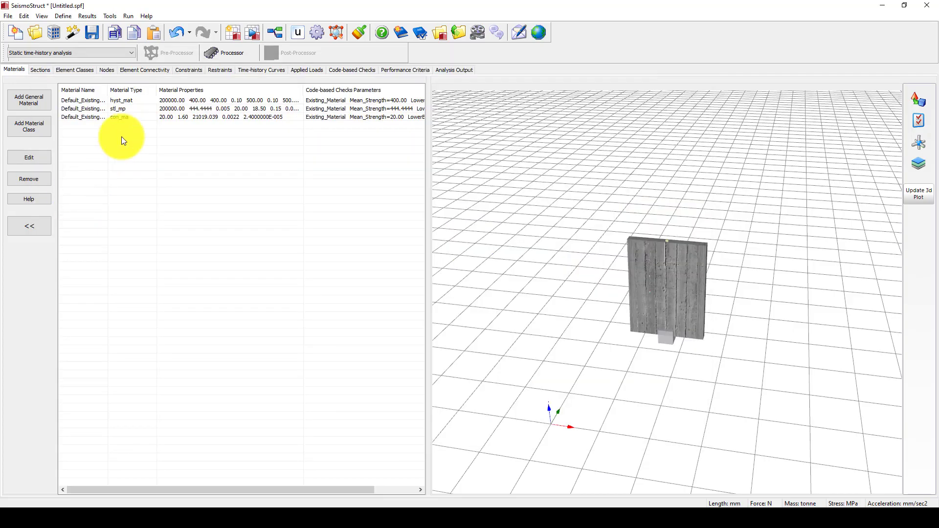
# - Set the existing transverse steel's material type to hyst_mat, keeping the default hysteretic properties
pyautogui.doubleClick(128, 108)
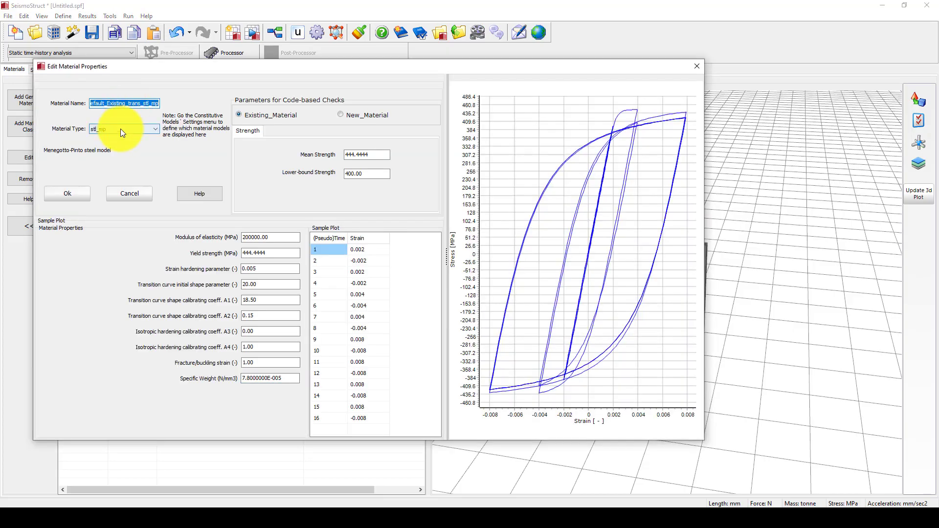
pyautogui.click(120, 129)
pyautogui.click(109, 257)
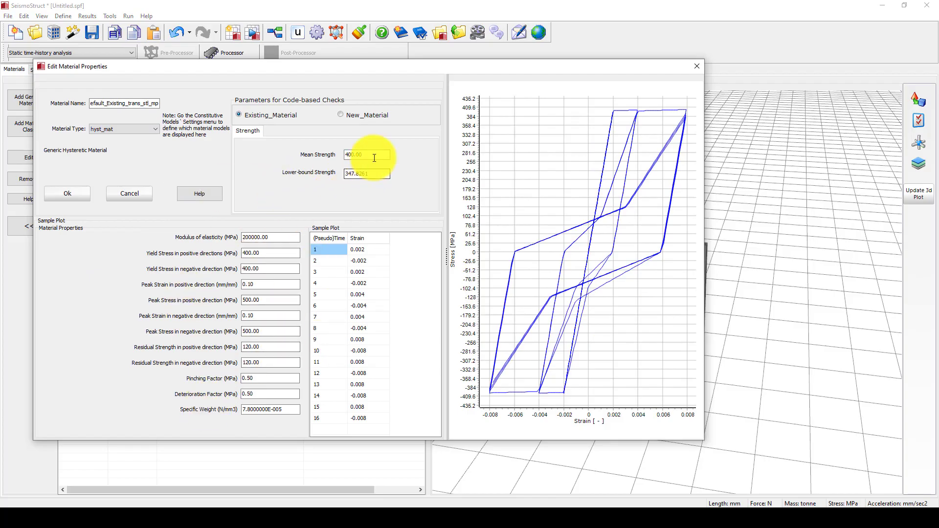
pyautogui.doubleClick(263, 269)
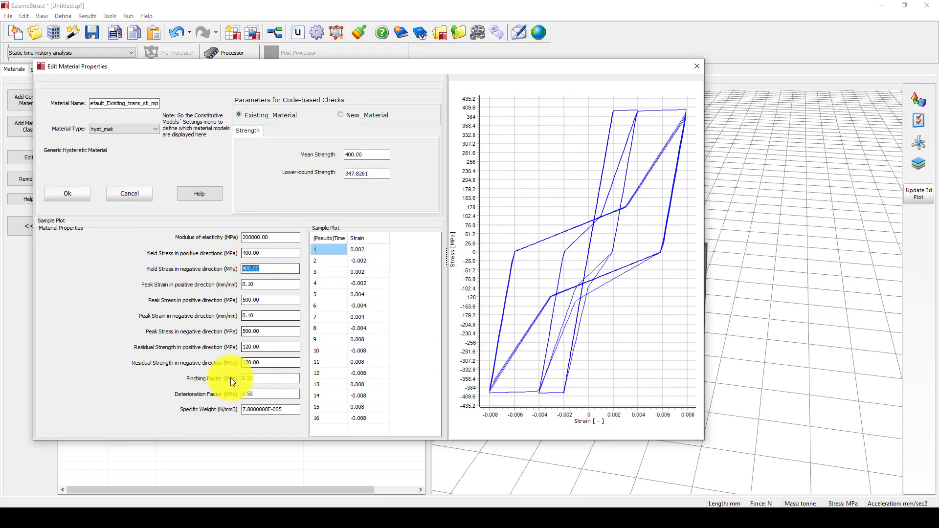
pyautogui.click(68, 194)
# - Set the existing concrete's compressive strength to 31.1 MPa and its indicative confinement factor to 1.25
pyautogui.click(186, 118)
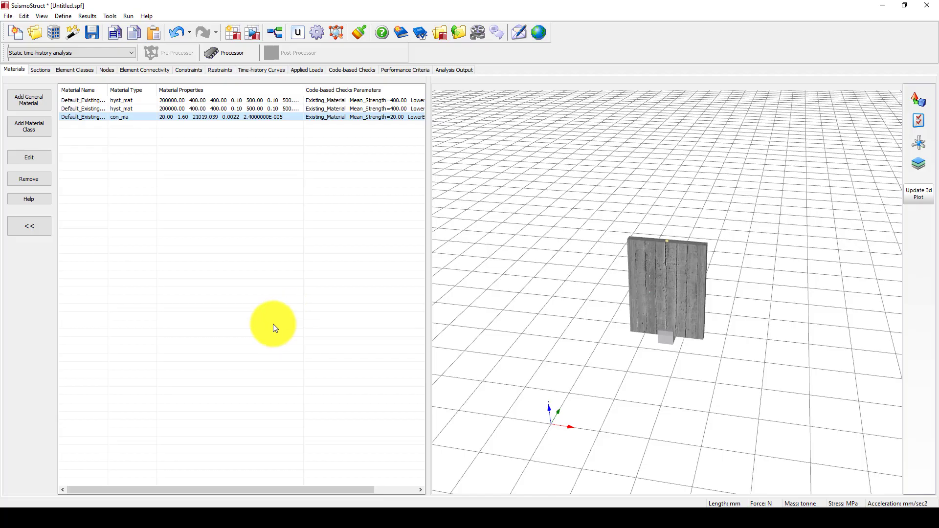
pyautogui.doubleClick(121, 119)
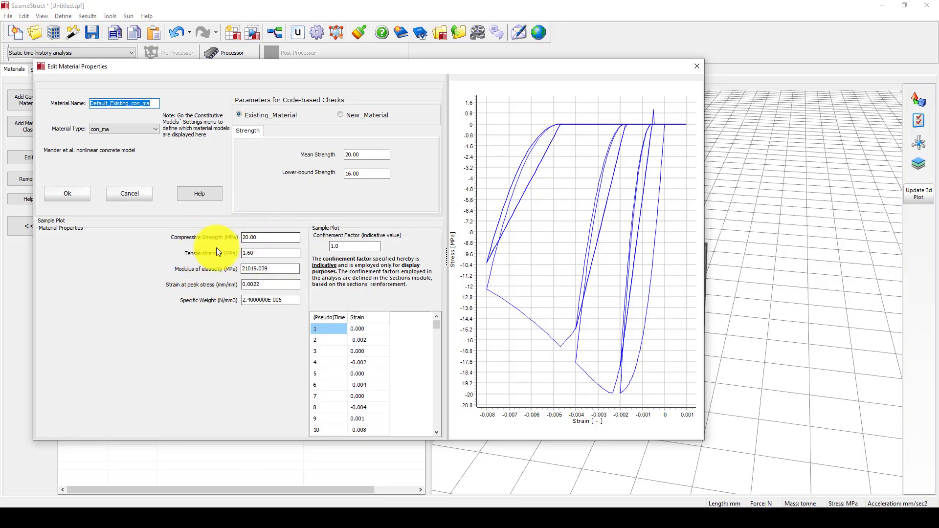
pyautogui.click(265, 238)
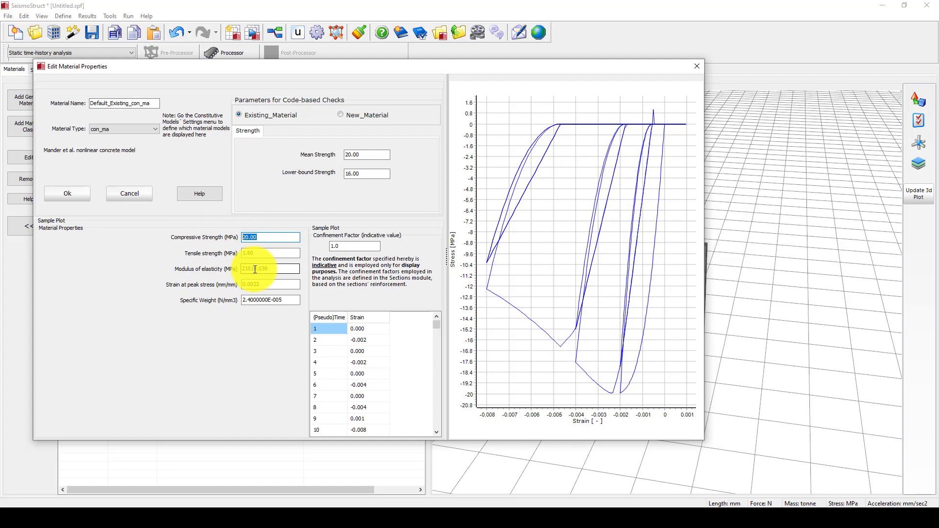
pyautogui.write('31.1')
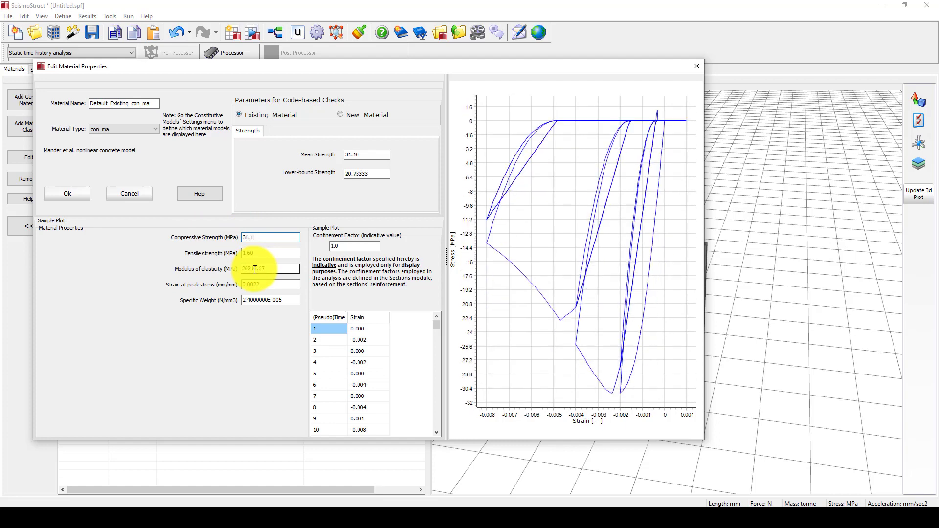
pyautogui.click(334, 247)
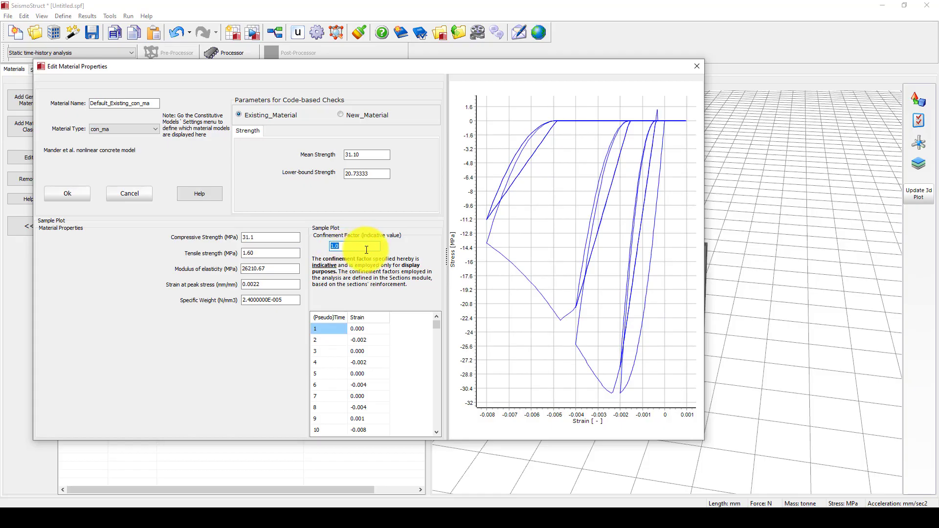
pyautogui.write('1')
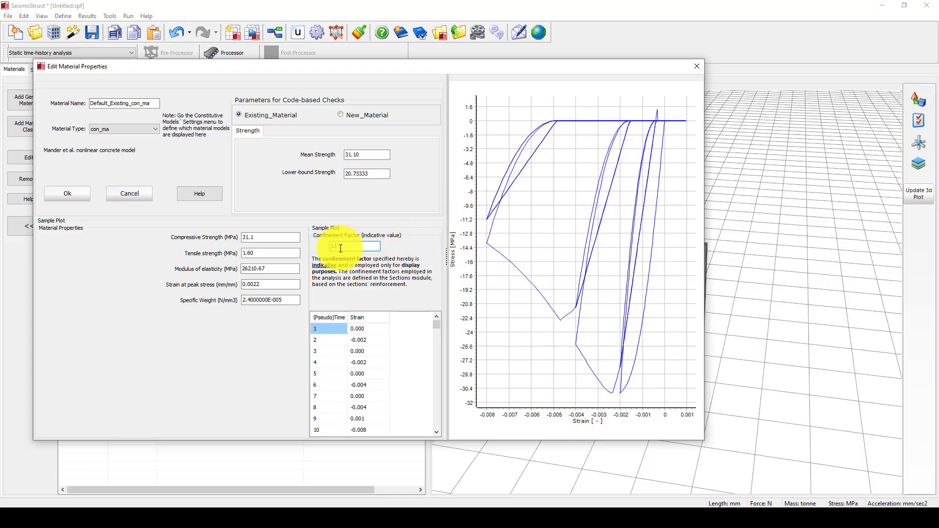
pyautogui.write('25')
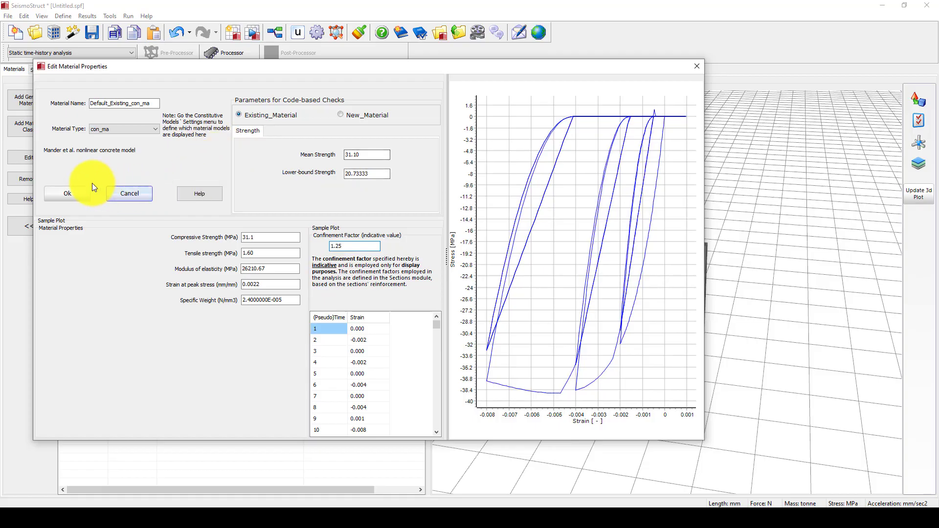
pyautogui.click(62, 192)
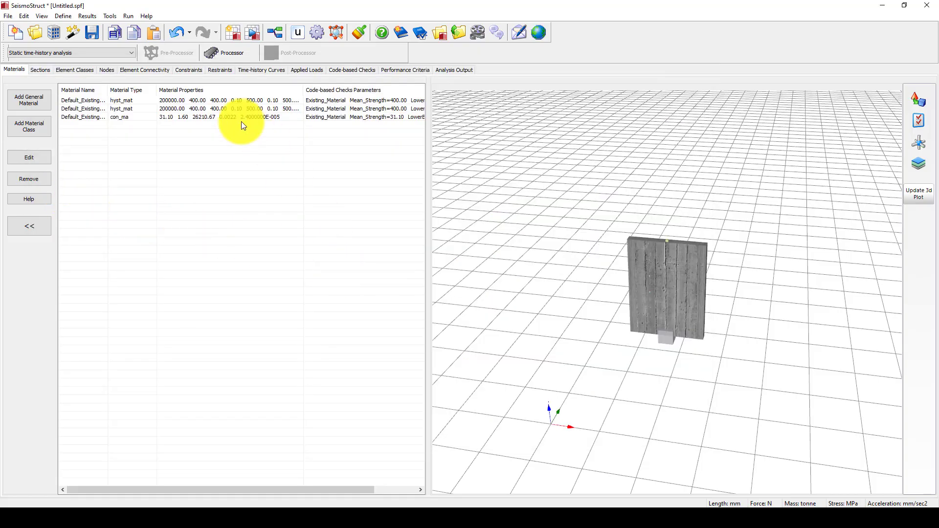
# - Set the existing concrete material's modulus of elasticity to 26350 MPa
pyautogui.doubleClick(198, 120)
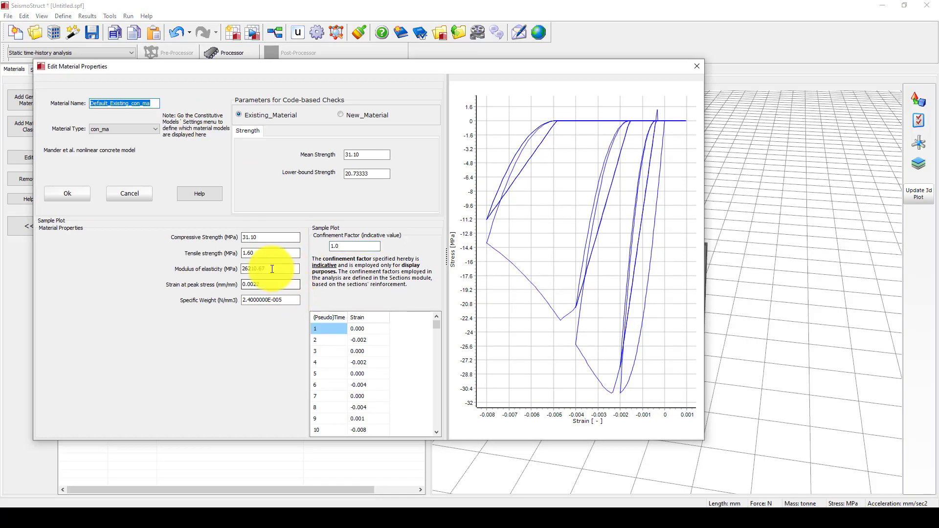
pyautogui.click(247, 268)
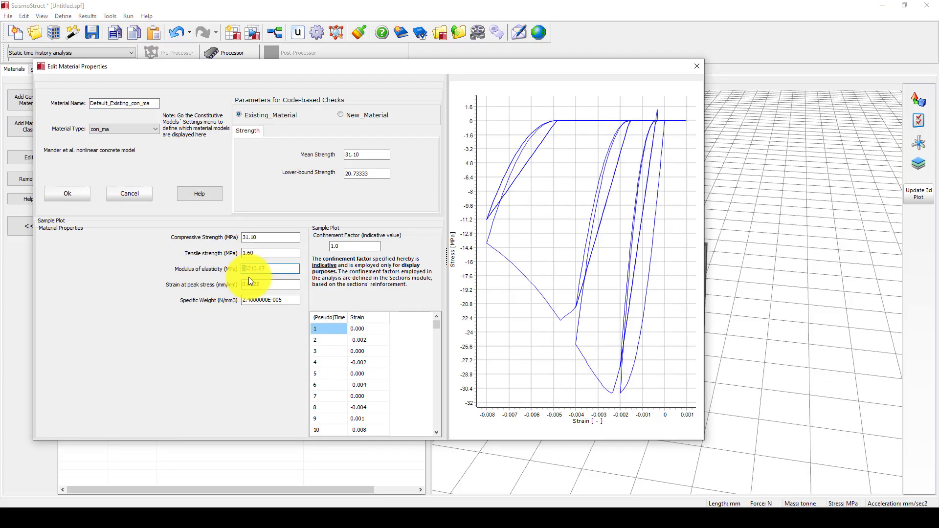
pyautogui.write('31')
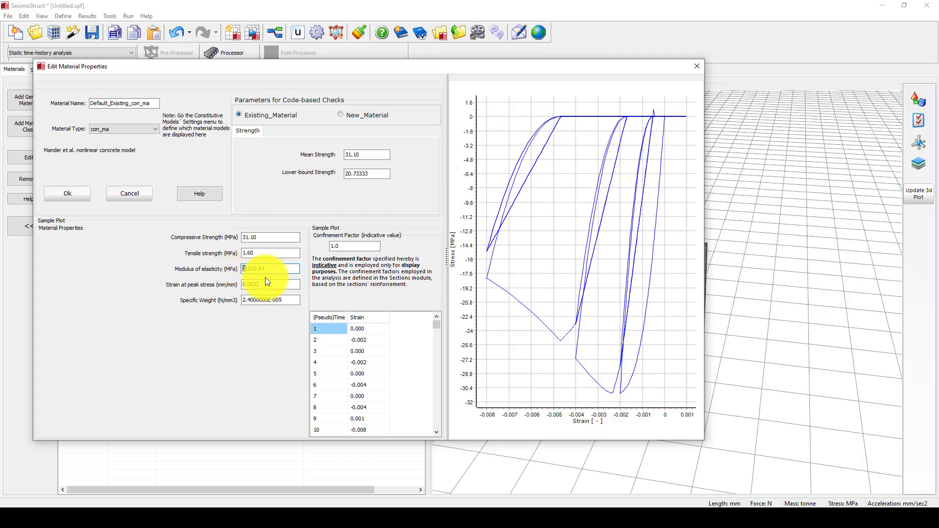
pyautogui.write('28')
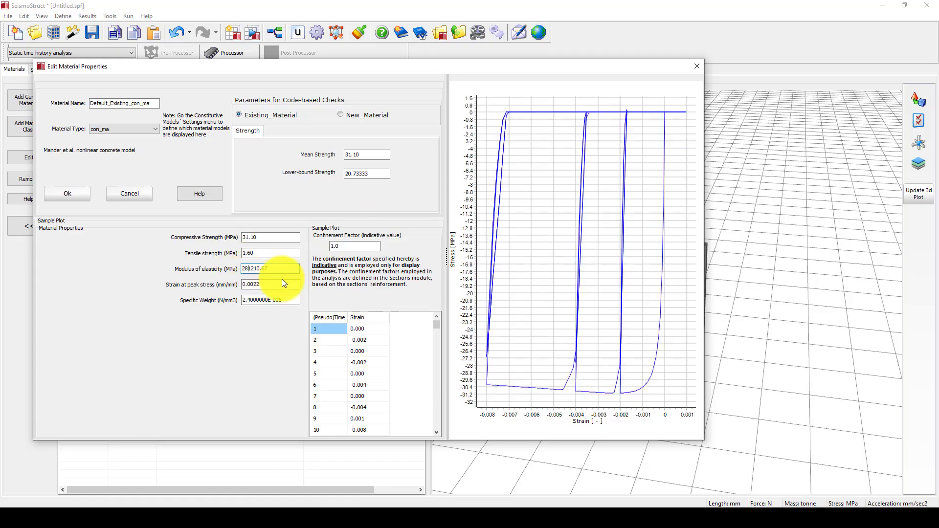
pyautogui.moveTo(274, 267); pyautogui.dragTo(246, 266)
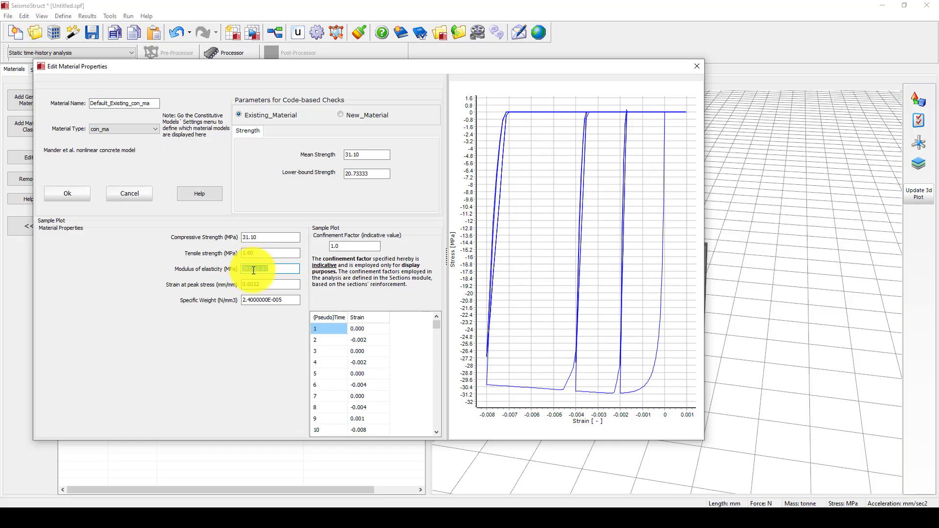
pyautogui.write('26350')
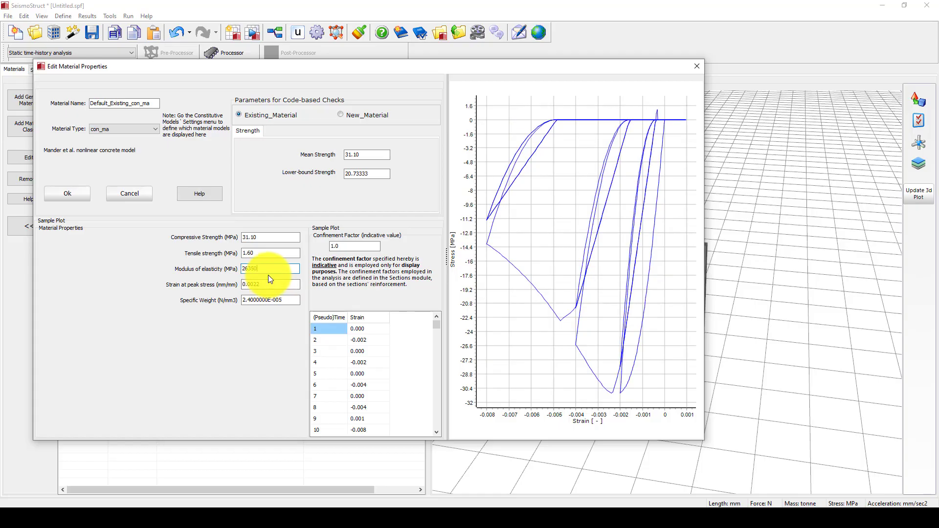
pyautogui.click(272, 284)
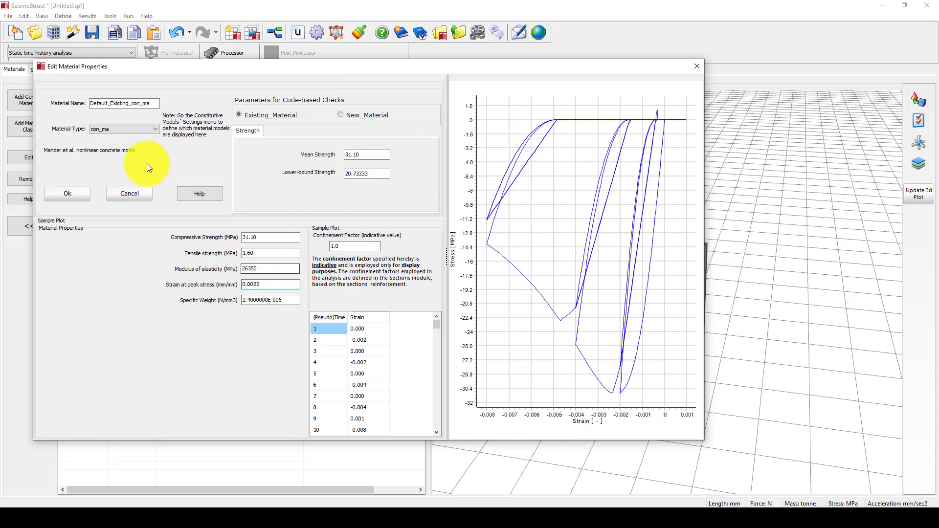
pyautogui.click(71, 194)
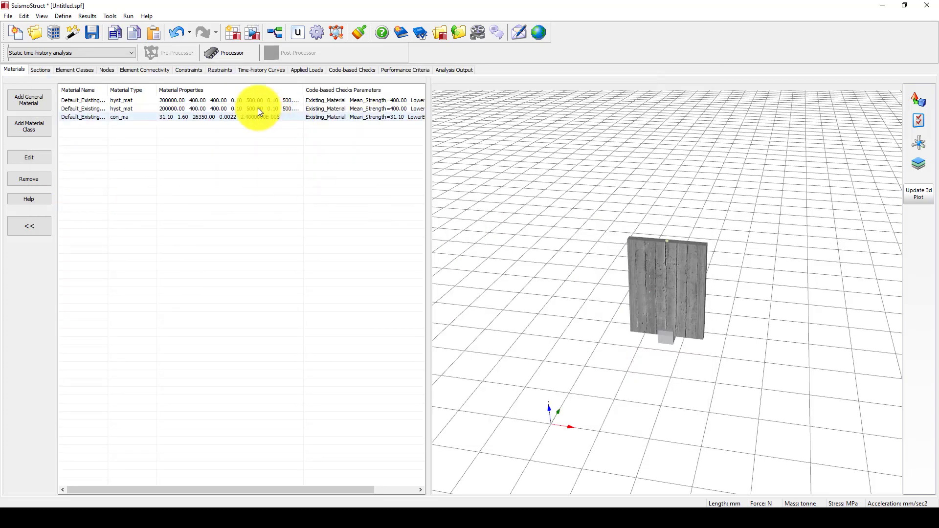
pyautogui.moveTo(225, 102); pyautogui.dragTo(431, 186)
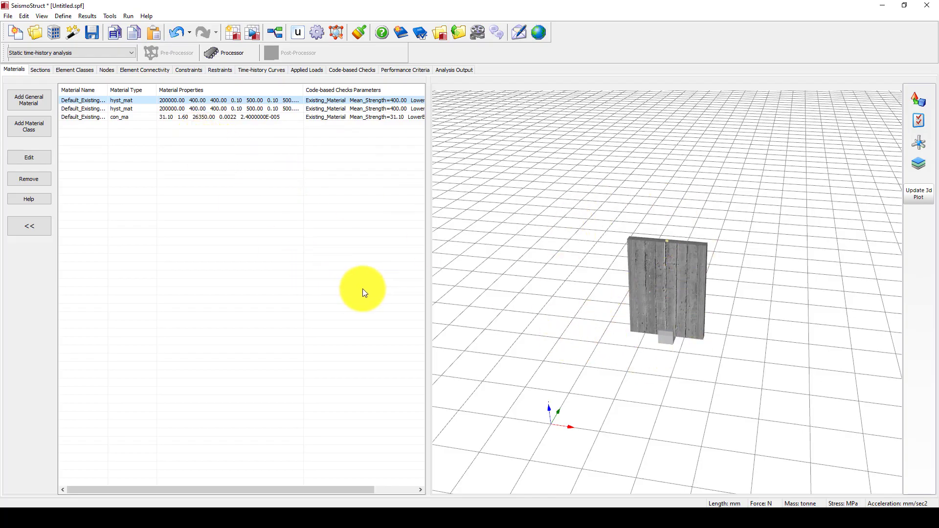
# - Edit the wall section sec_W1_1 and set its wall width to 3000 mm
pyautogui.click(41, 70)
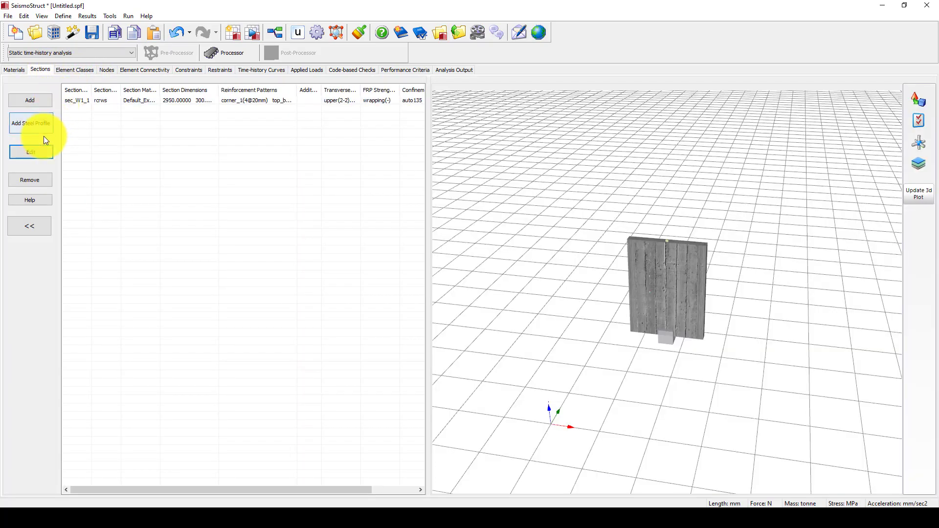
pyautogui.click(86, 100)
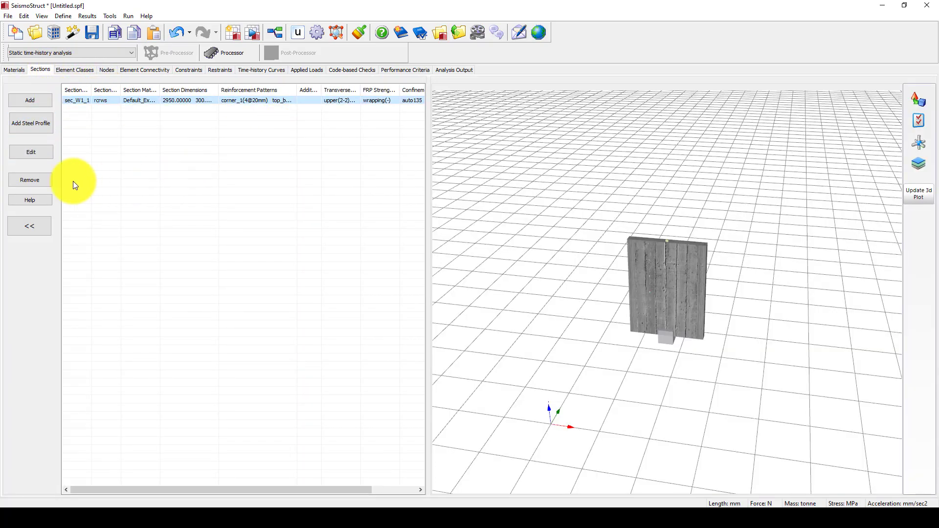
pyautogui.click(31, 153)
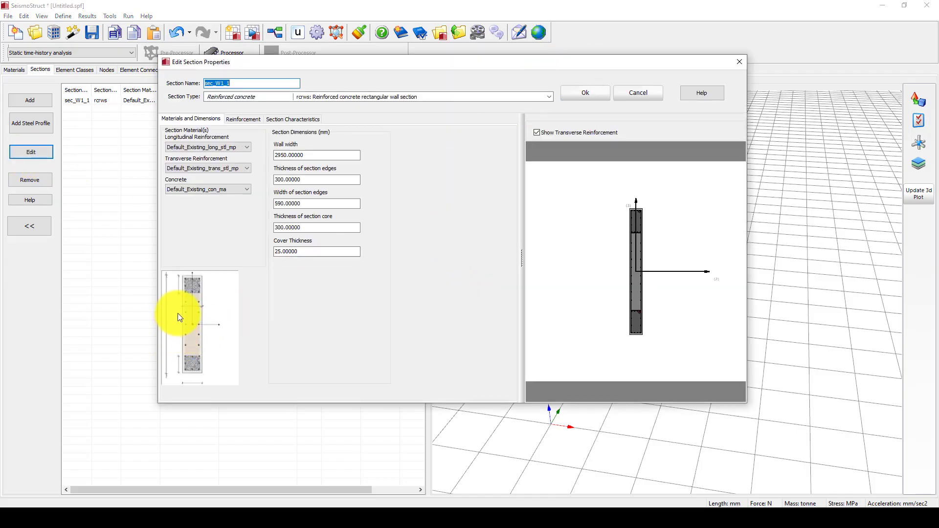
pyautogui.click(318, 156)
pyautogui.moveTo(319, 155); pyautogui.dragTo(271, 157)
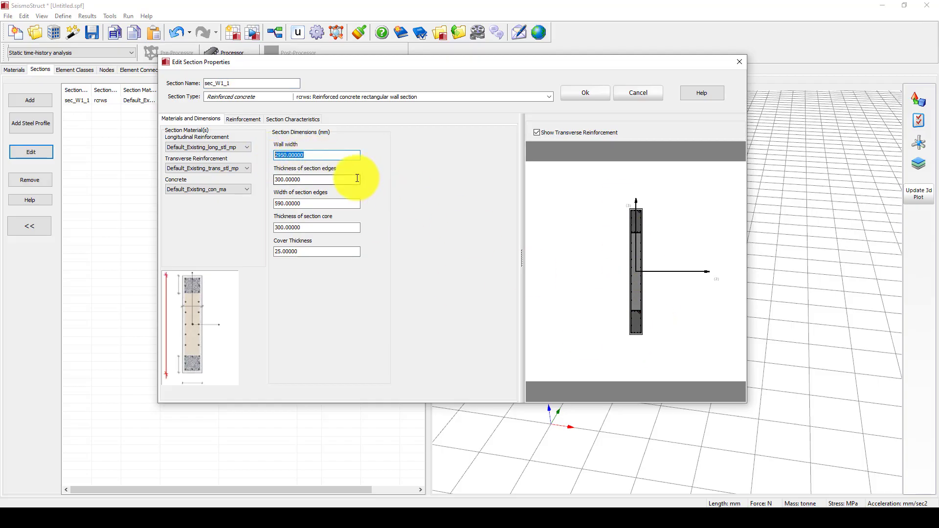
pyautogui.write('300')
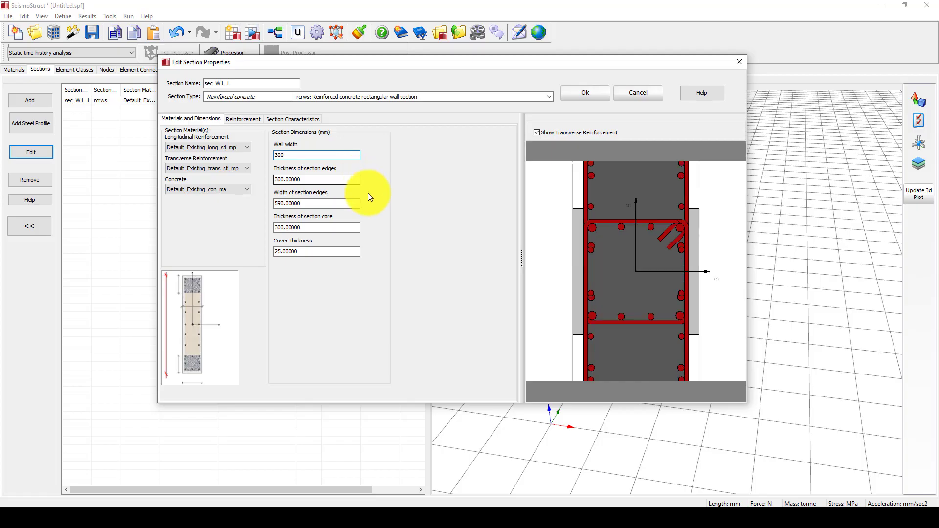
pyautogui.write('0')
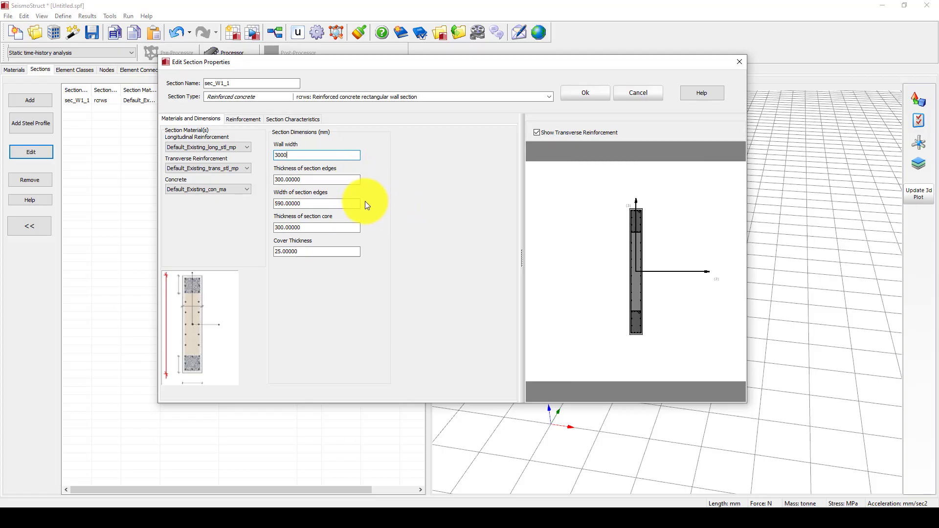
# - Set the thickness of the wall section's edges to 400 mm
pyautogui.click(319, 179)
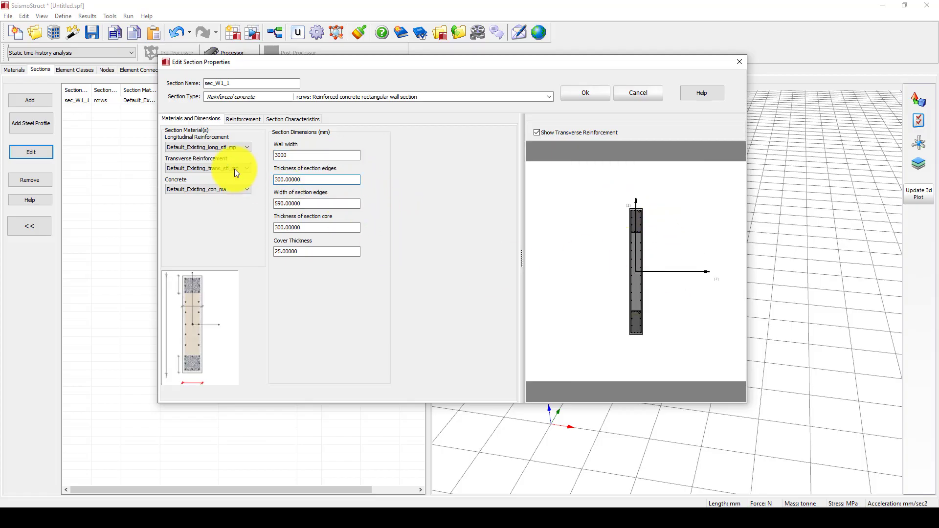
pyautogui.moveTo(308, 179); pyautogui.dragTo(276, 178)
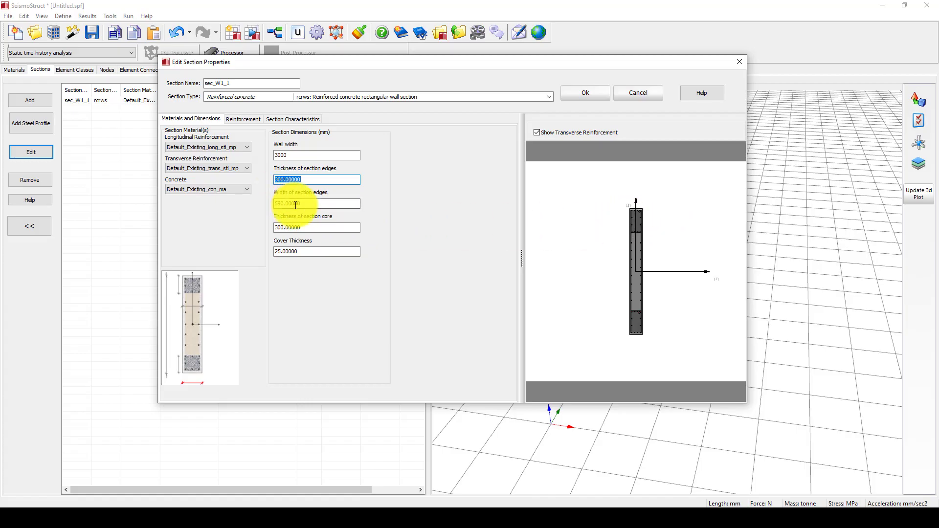
pyautogui.write('40')
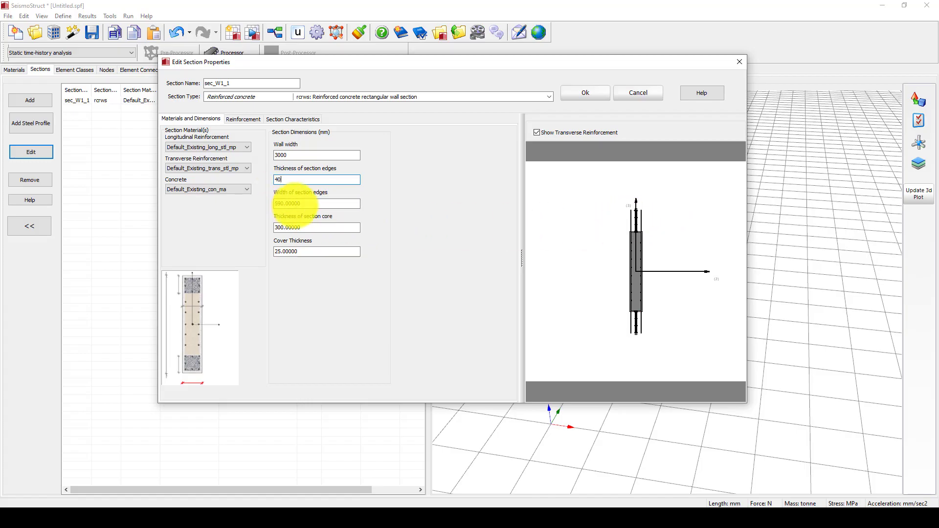
pyautogui.write('0')
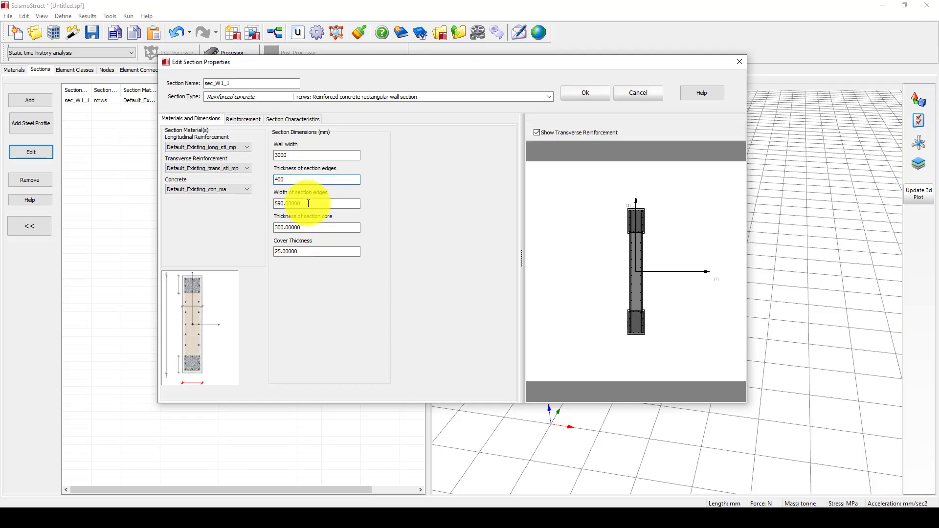
# - Set the width of the wall section's edges to 400 mm
pyautogui.click(327, 205)
pyautogui.moveTo(327, 205); pyautogui.dragTo(270, 208)
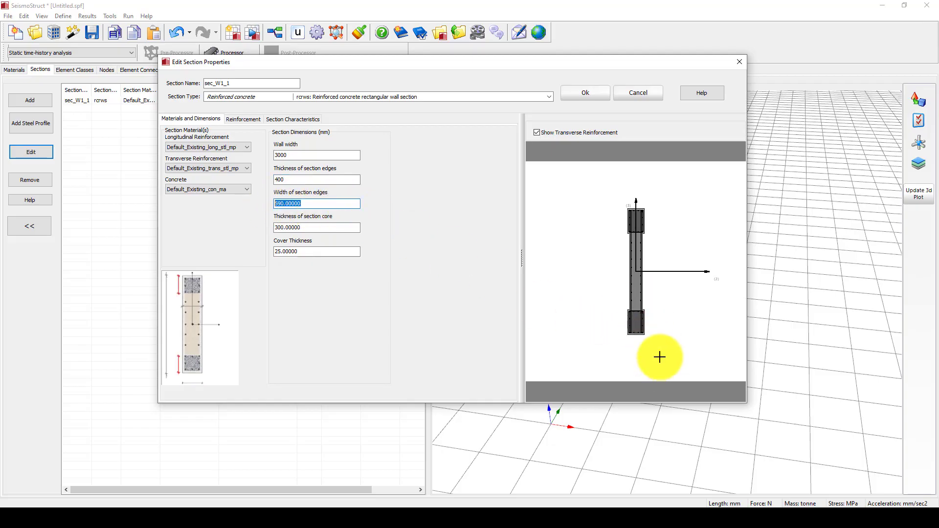
pyautogui.write('400')
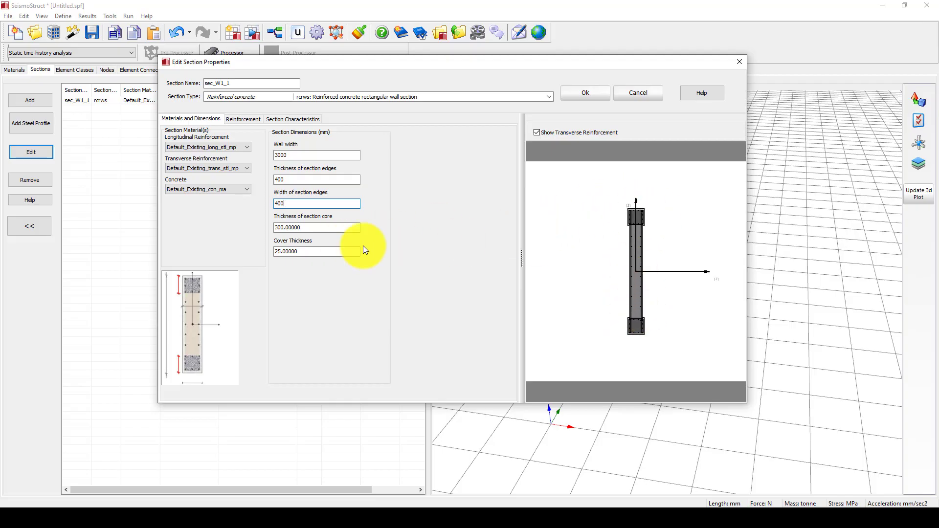
pyautogui.click(307, 228)
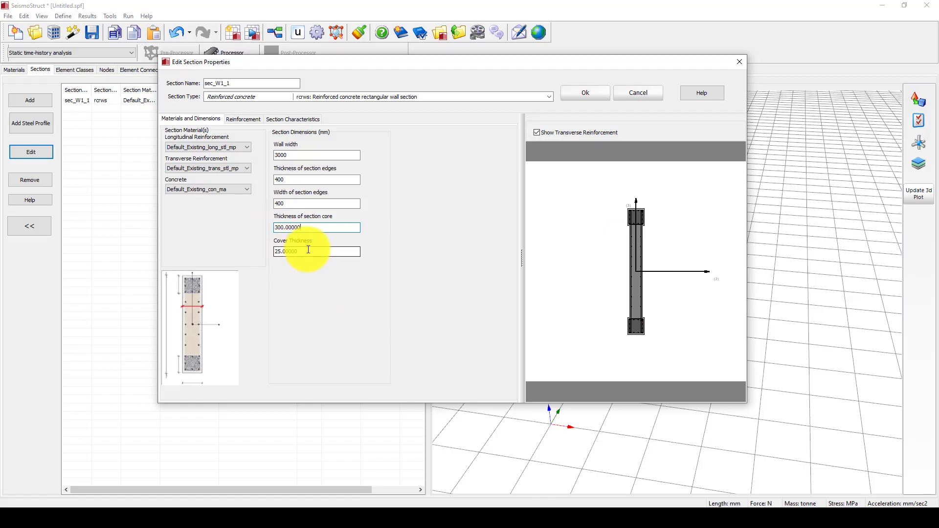
pyautogui.moveTo(304, 252); pyautogui.dragTo(264, 252)
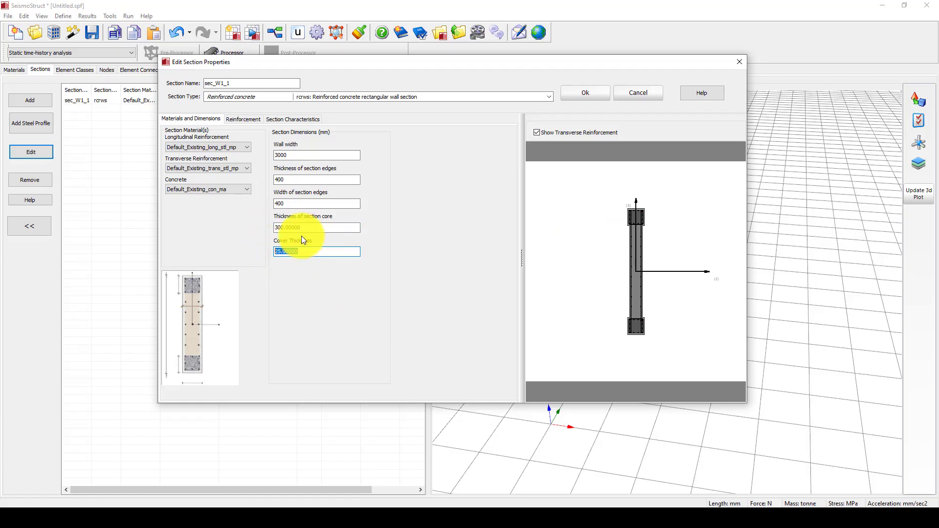
# - Review the section's longitudinal reinforcement pattern without changing it, and accept the edited wall section
pyautogui.click(208, 146)
pyautogui.click(210, 147)
pyautogui.click(249, 120)
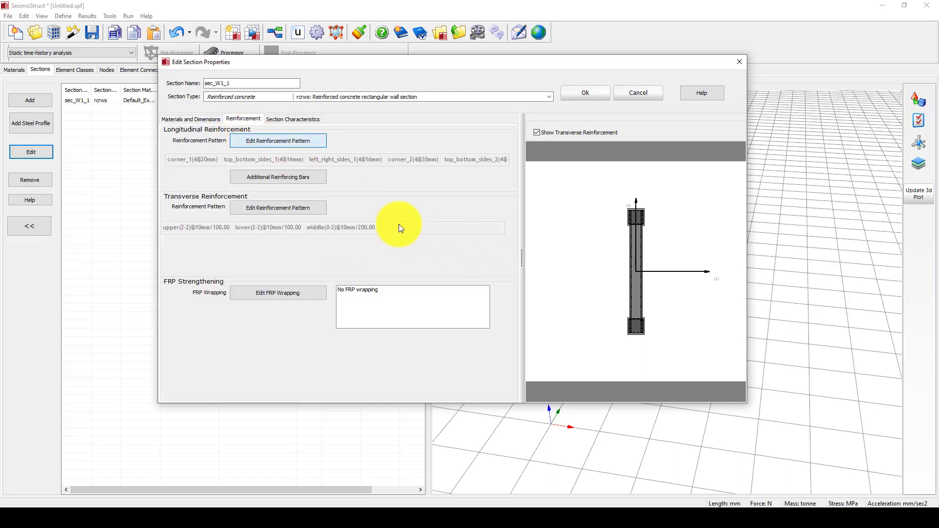
pyautogui.click(271, 143)
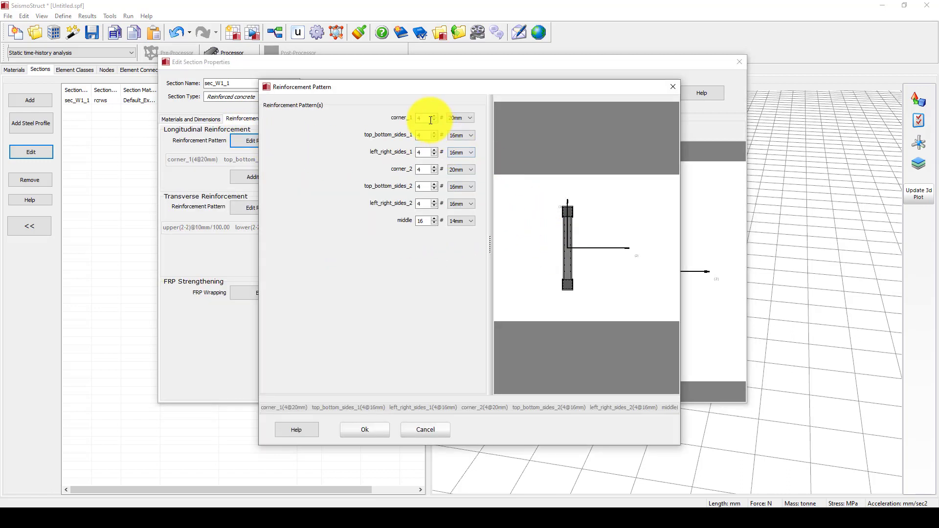
pyautogui.click(671, 88)
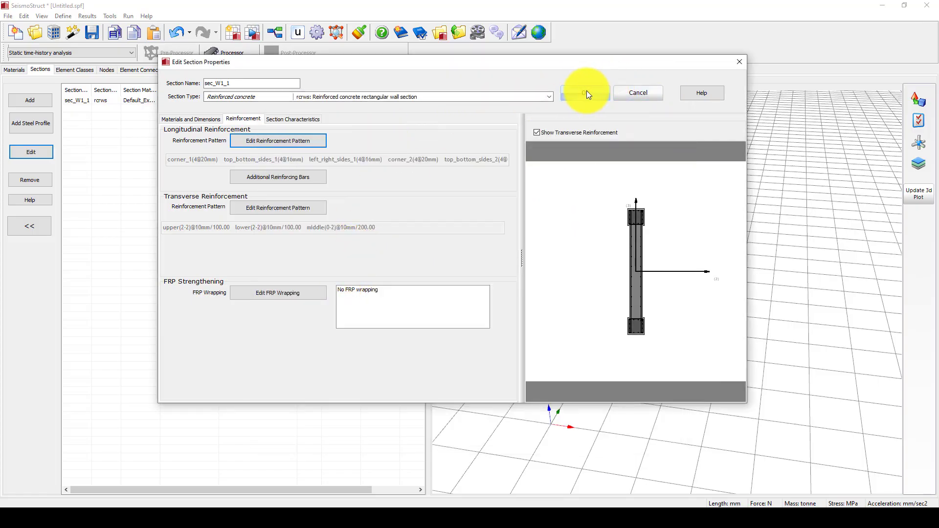
pyautogui.click(570, 96)
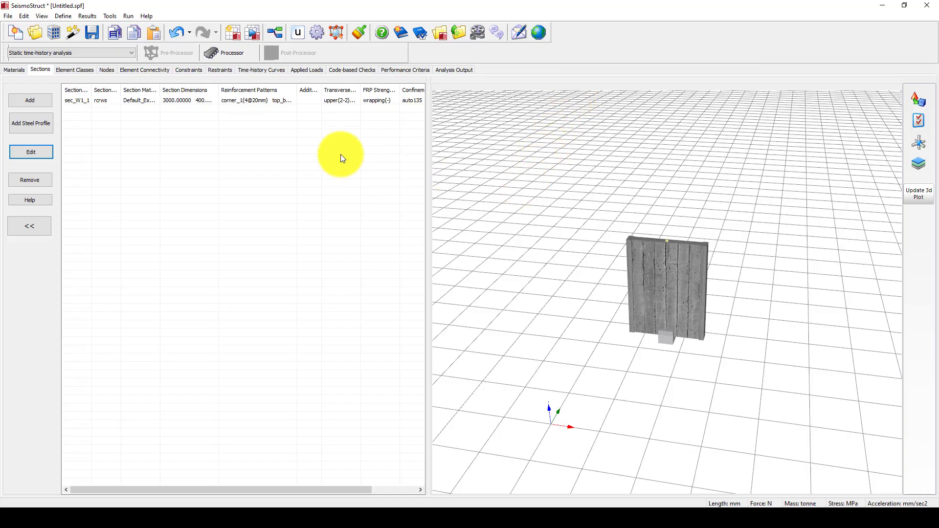
# - Open the infrmFBPH element class class_W1_1 for editing and display the discretization pattern of its wall section
pyautogui.click(74, 70)
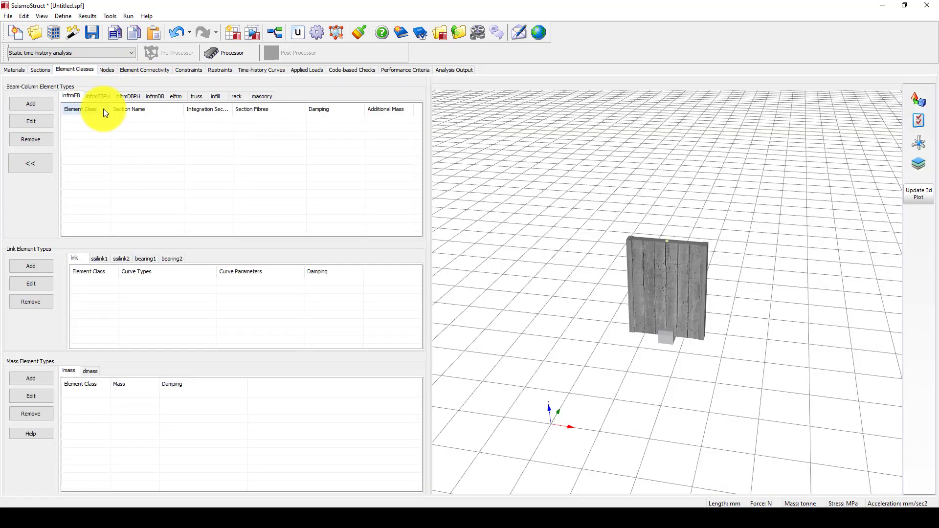
pyautogui.click(98, 96)
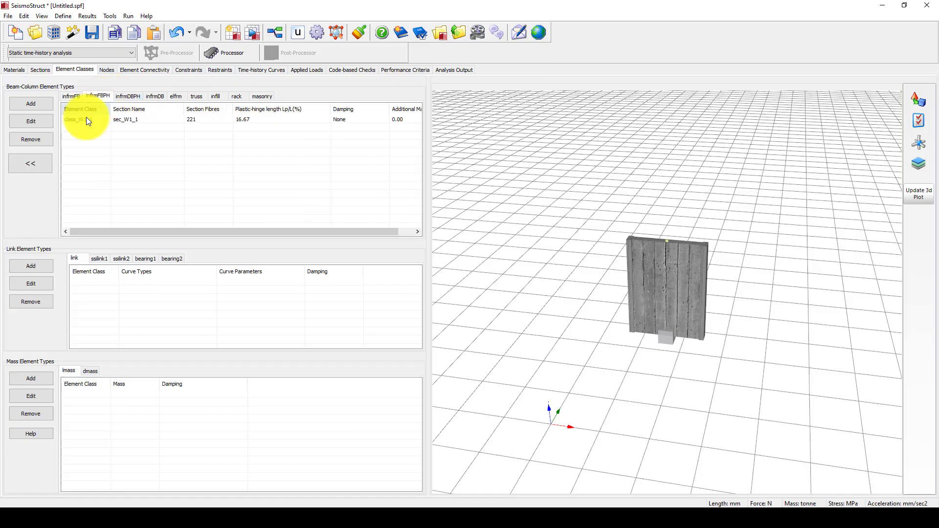
pyautogui.click(83, 117)
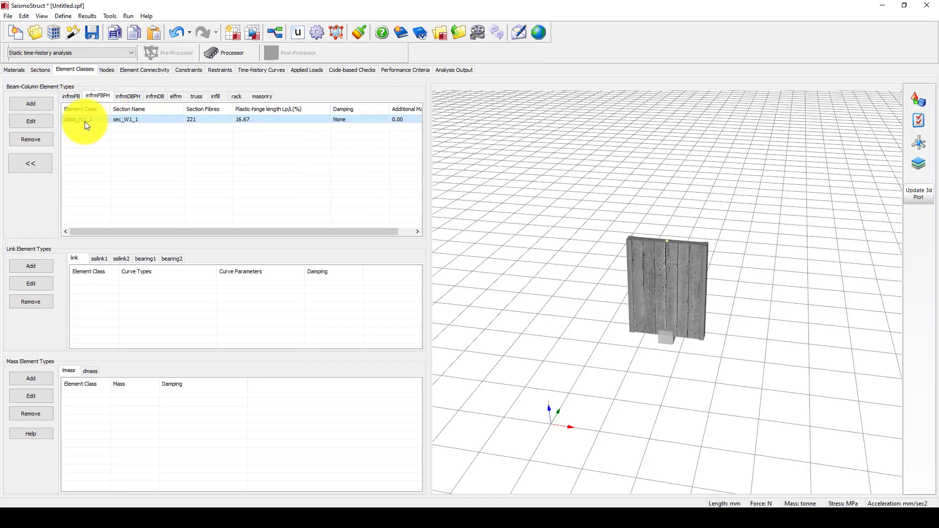
pyautogui.doubleClick(92, 122)
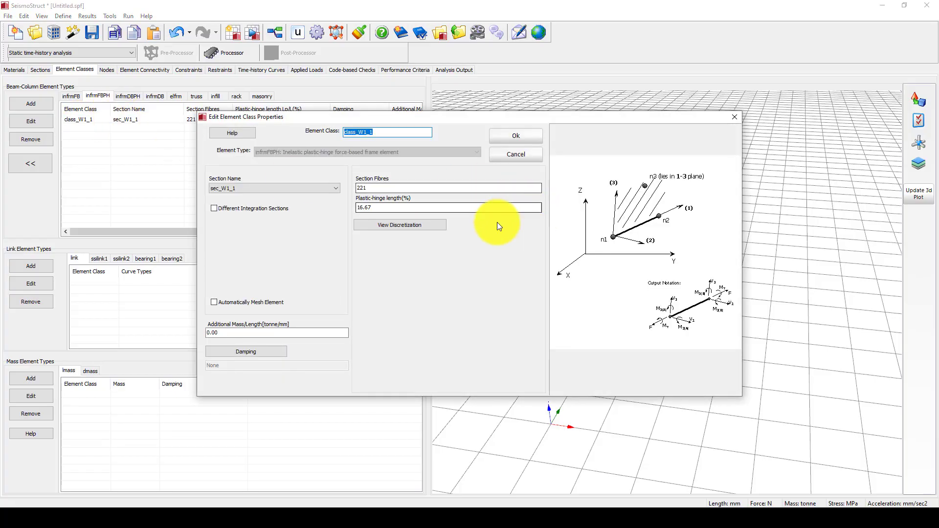
pyautogui.click(402, 226)
pyautogui.scroll(2, 524, 269)
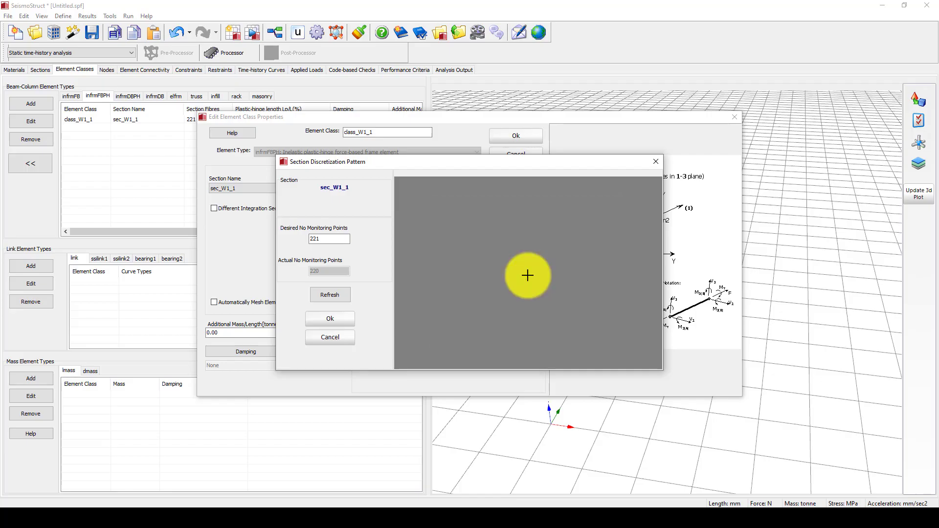
pyautogui.scroll(1, 532, 271)
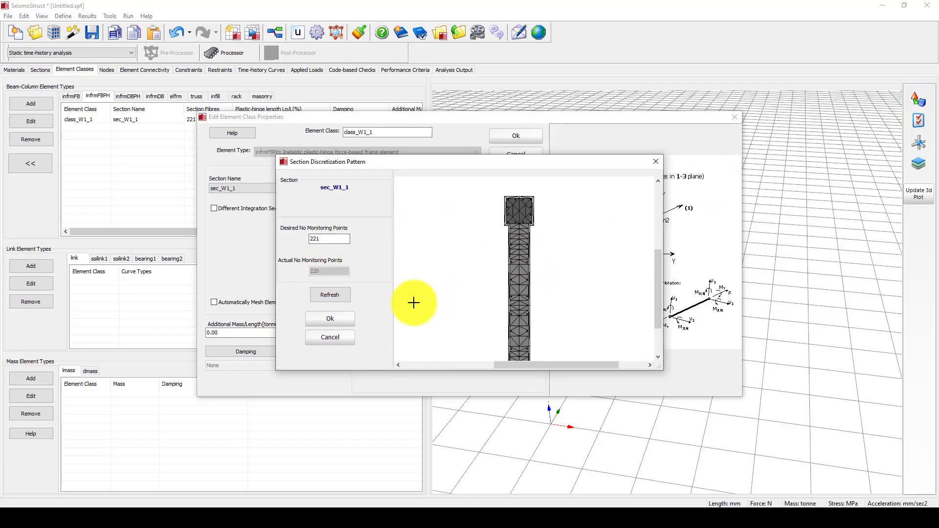
# - Set the desired number of section monitoring points to 260, refresh the discretization pattern and accept it
pyautogui.click(333, 296)
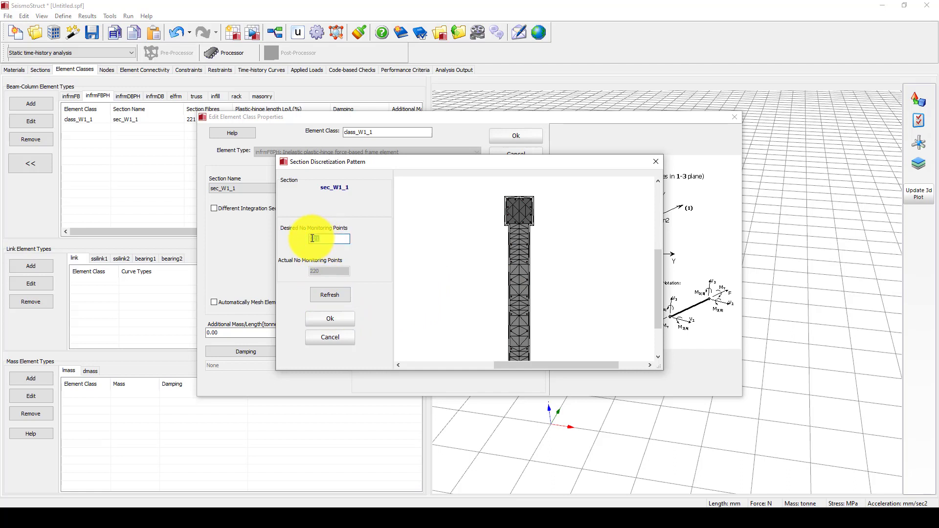
pyautogui.moveTo(313, 238); pyautogui.dragTo(352, 246)
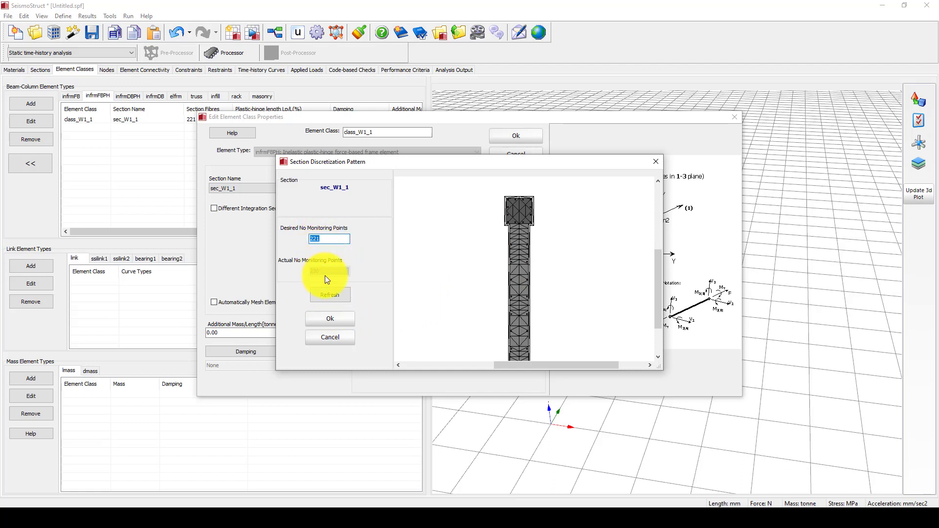
pyautogui.scroll(-2, 486, 209)
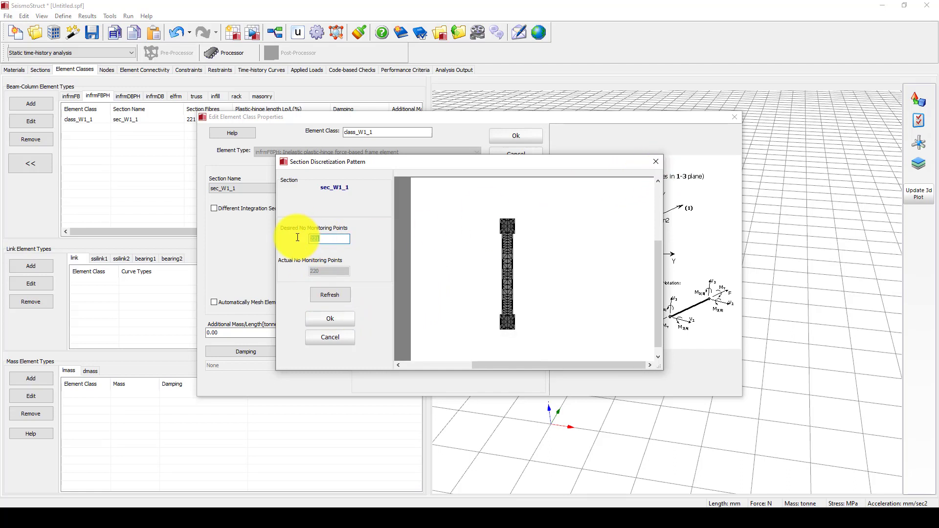
pyautogui.write('2')
pyautogui.write('0')
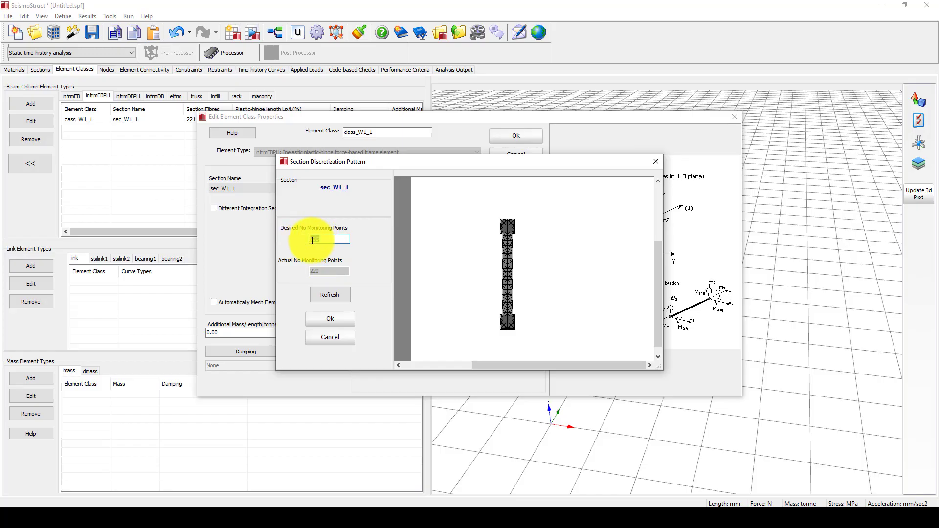
pyautogui.write('0')
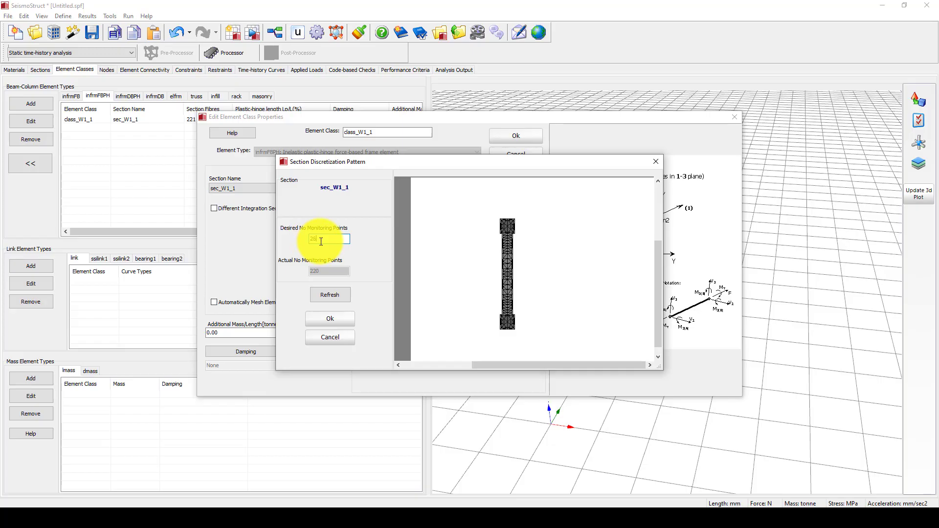
pyautogui.click(330, 295)
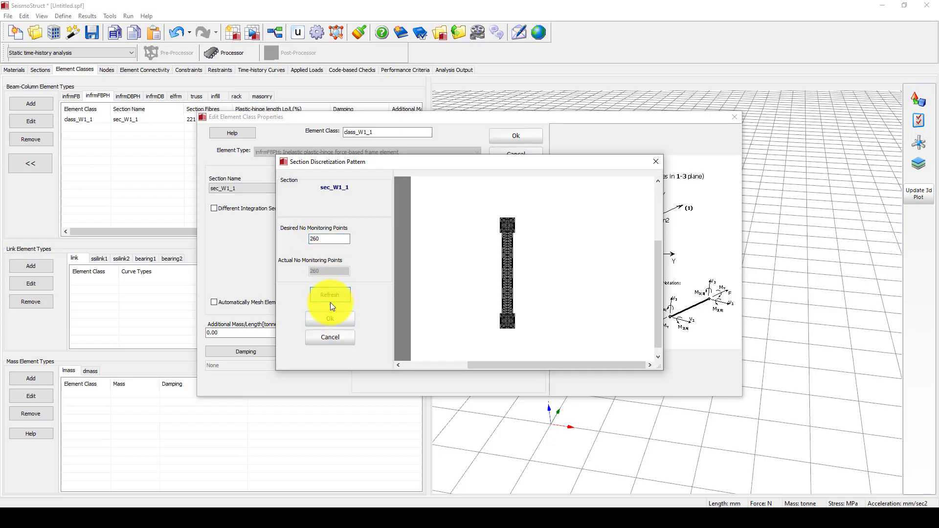
pyautogui.scroll(1, 486, 280)
pyautogui.scroll(1, 486, 274)
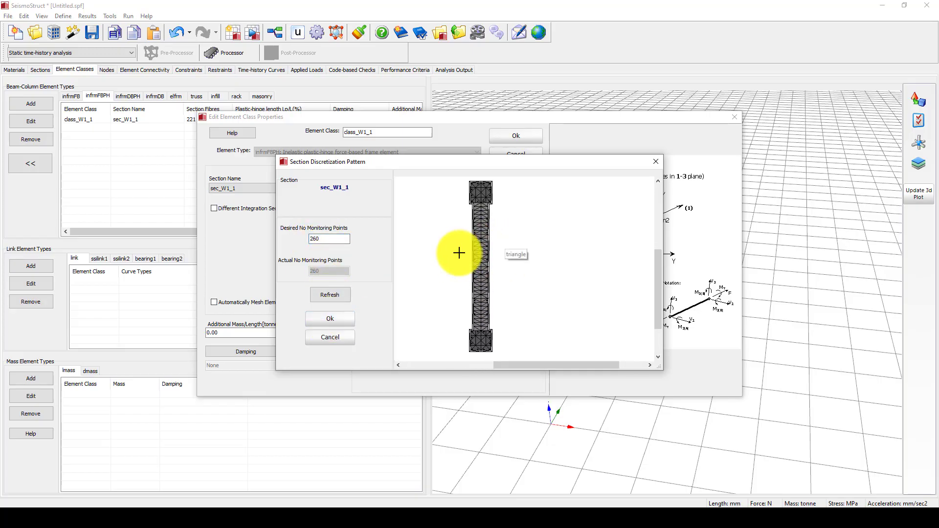
pyautogui.click(327, 319)
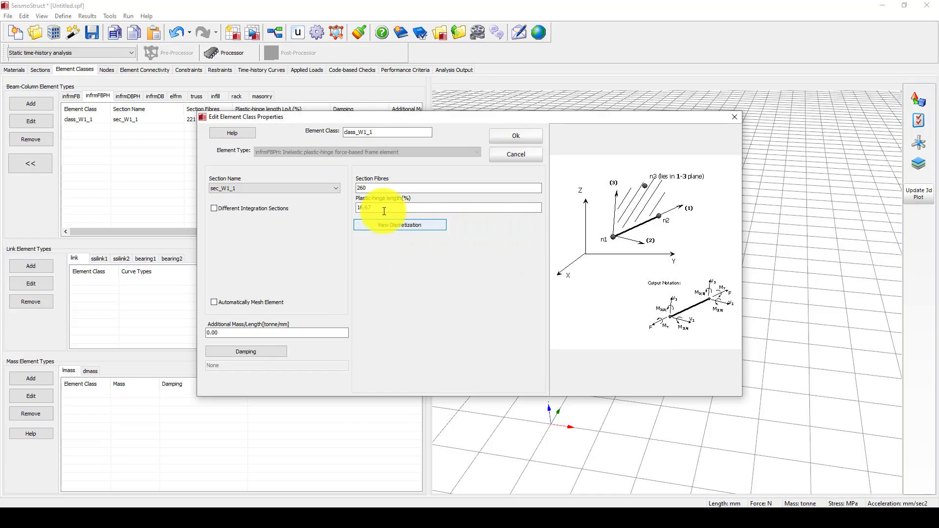
# - Enable automatic meshing for the wall's element class and accept the class properties
pyautogui.moveTo(372, 208); pyautogui.dragTo(409, 205)
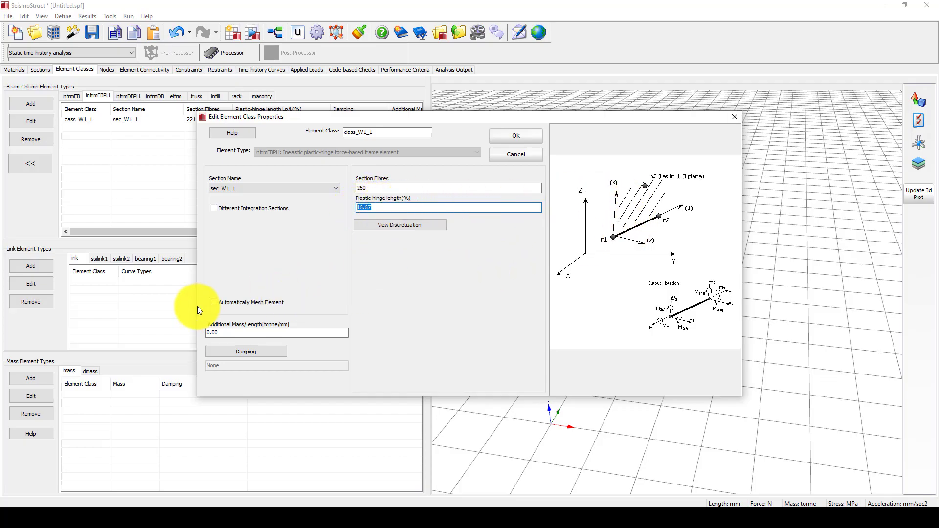
pyautogui.click(215, 303)
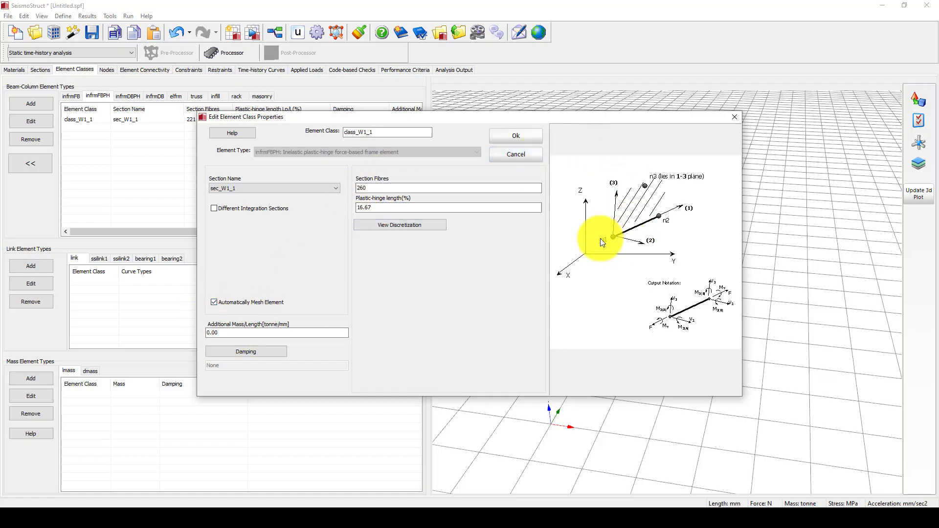
pyautogui.click(515, 137)
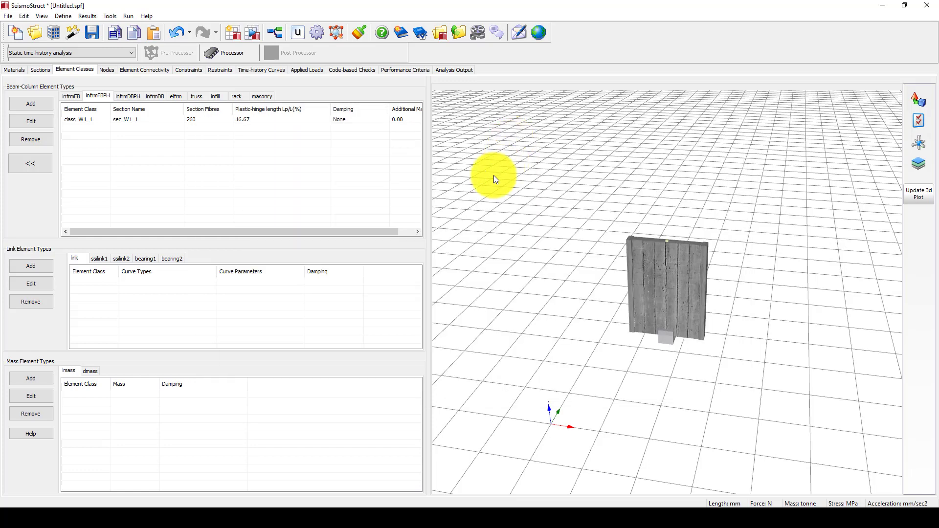
# - Examine the wall's node coordinates, element connectivity, constraints and base node restraints
pyautogui.click(110, 69)
pyautogui.click(155, 106)
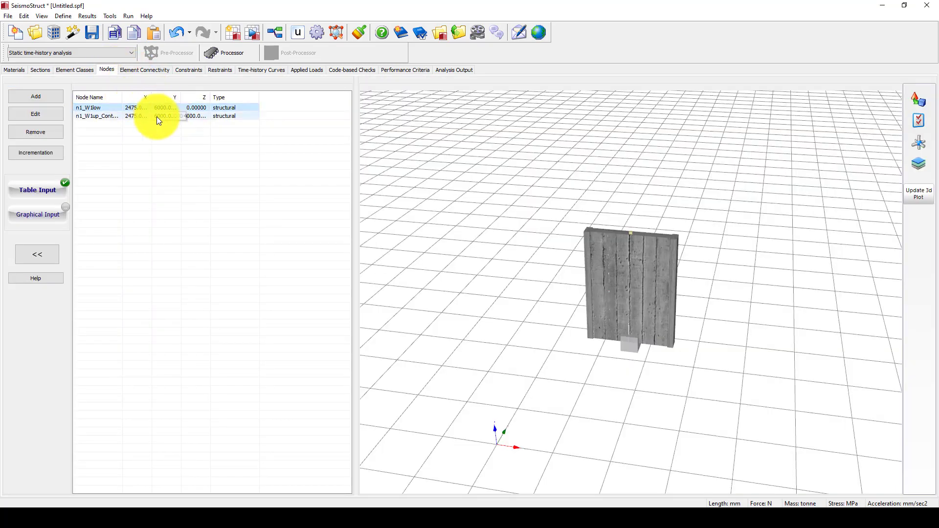
pyautogui.click(100, 117)
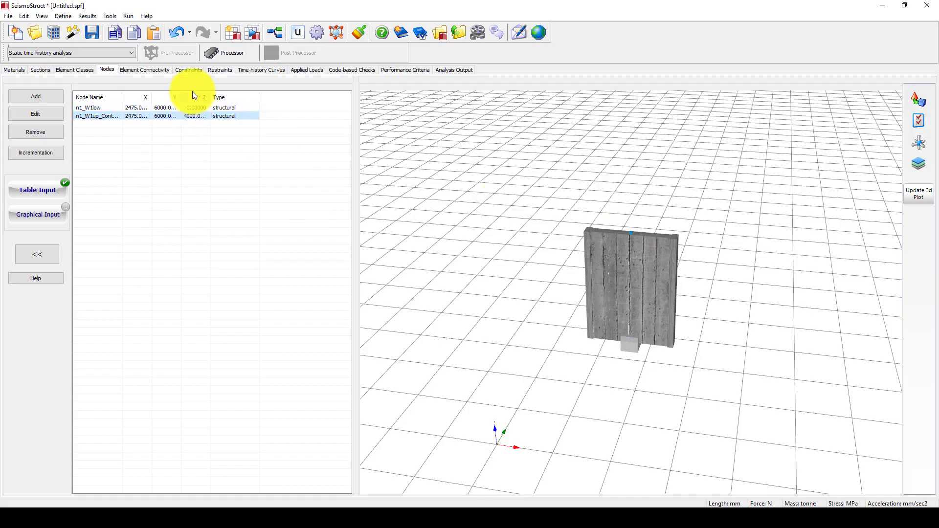
pyautogui.click(132, 70)
pyautogui.click(159, 107)
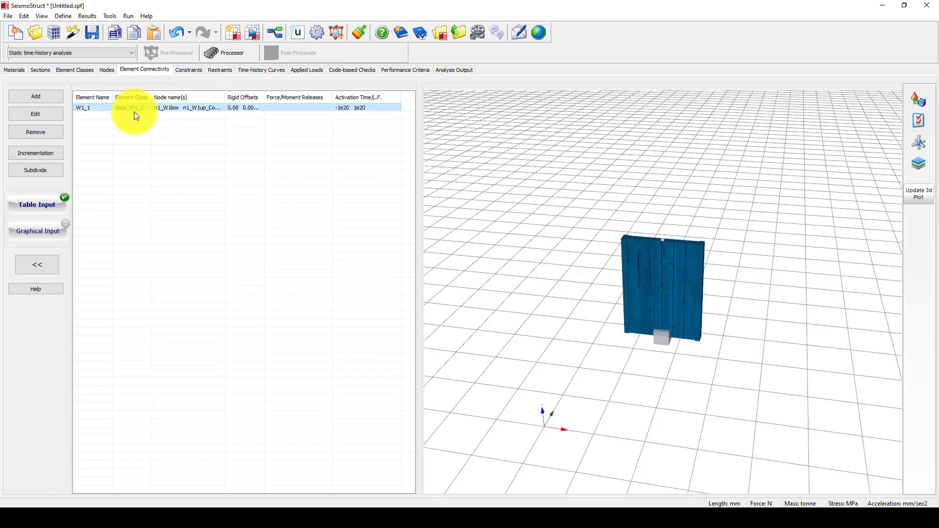
pyautogui.click(188, 70)
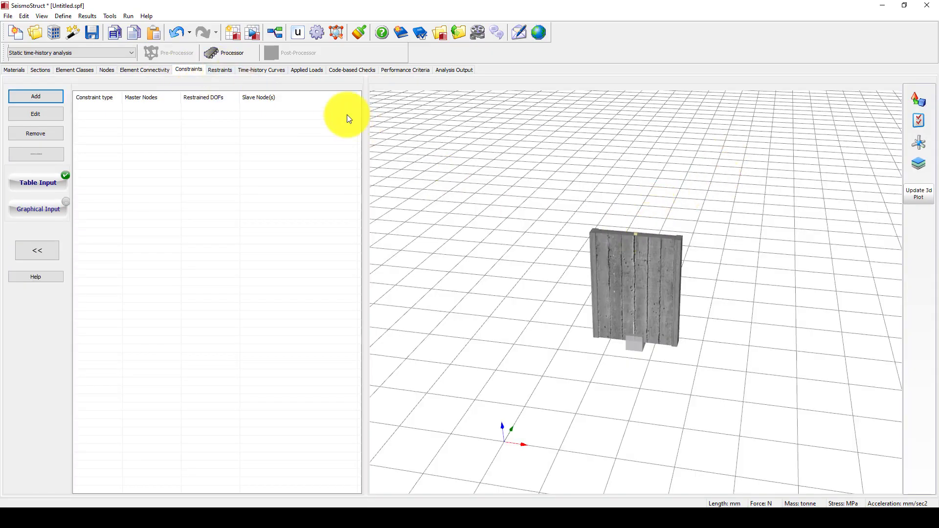
pyautogui.click(221, 70)
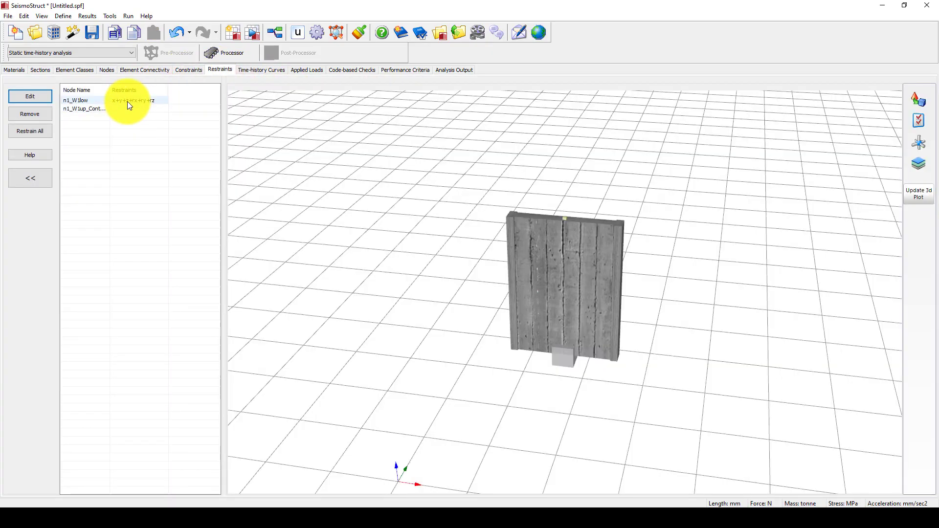
pyautogui.click(125, 100)
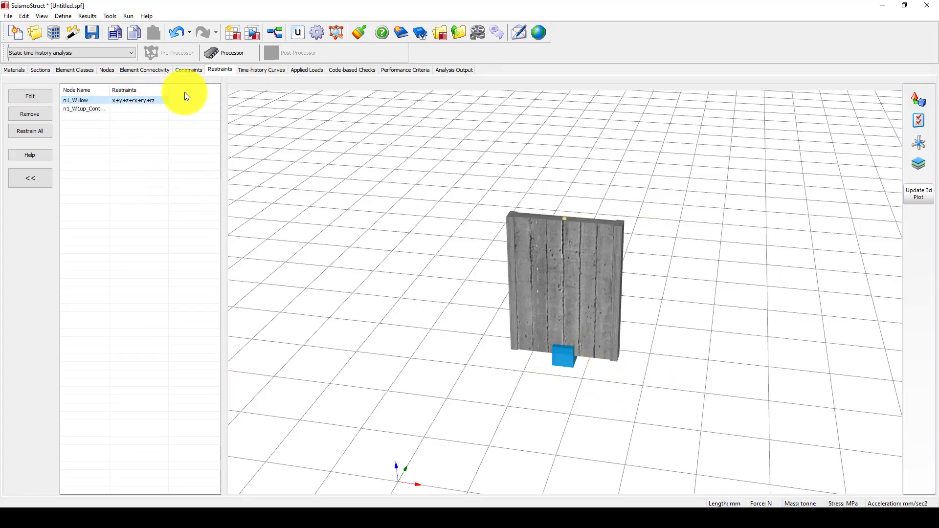
# - Load the text file Cyclic_load.txt from the Desktop as a time-history load curve and name the curve C
pyautogui.click(251, 72)
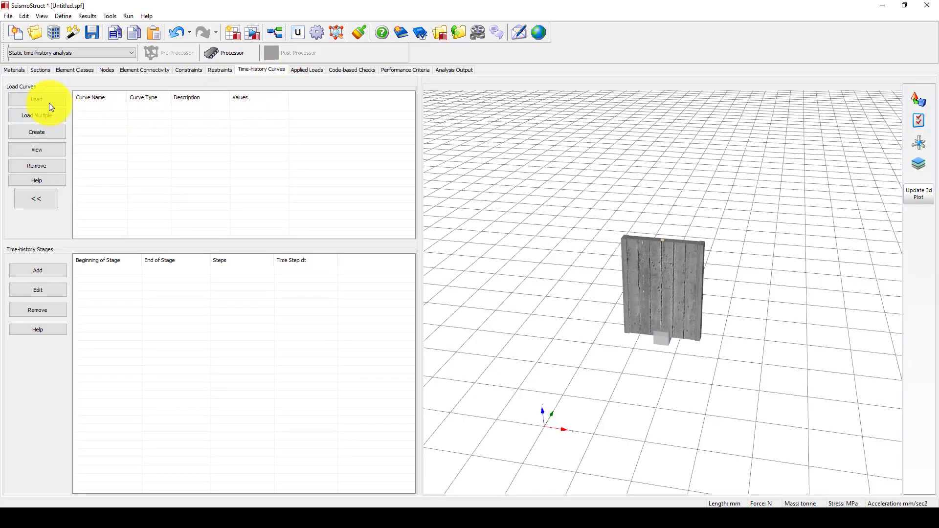
pyautogui.click(45, 99)
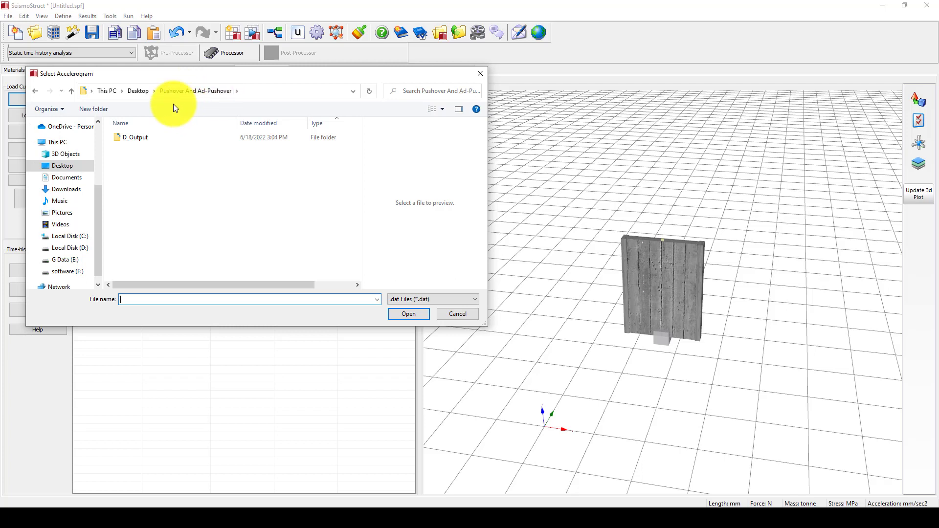
pyautogui.click(137, 92)
pyautogui.click(433, 299)
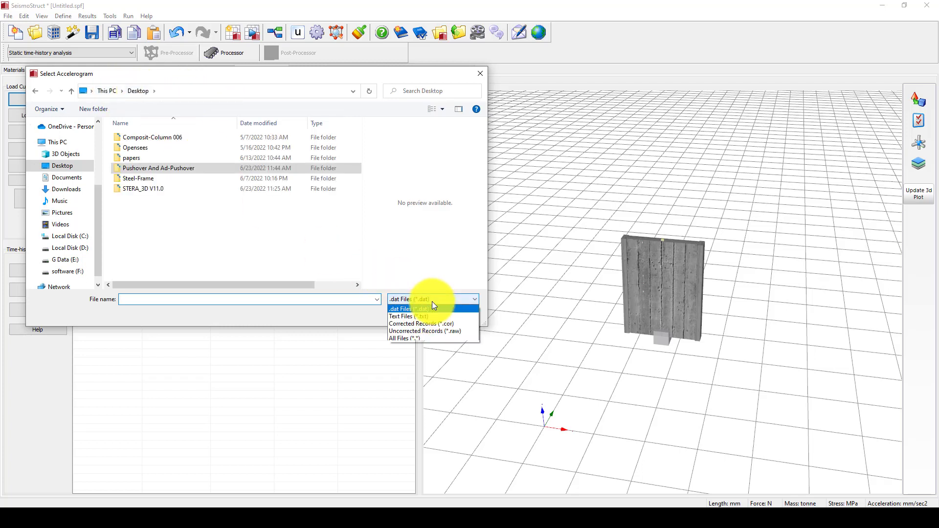
pyautogui.click(432, 317)
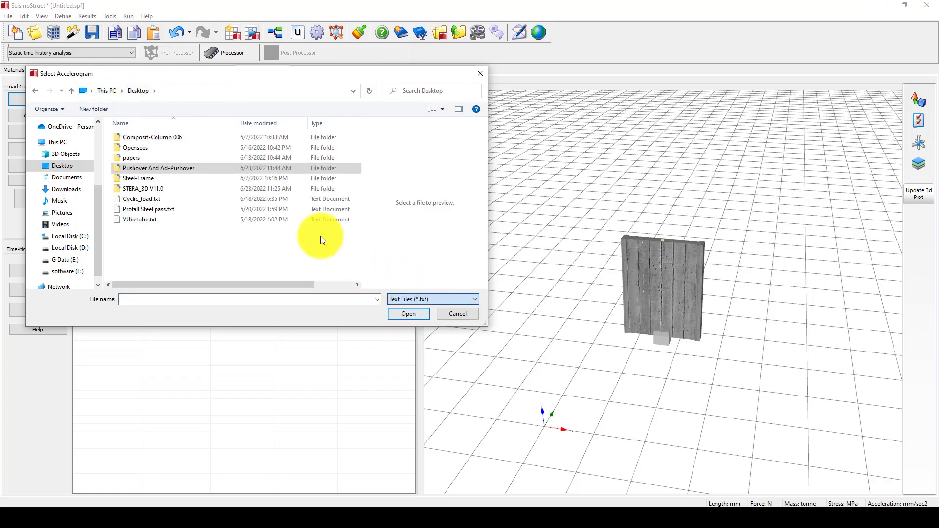
pyautogui.click(174, 199)
pyautogui.click(416, 314)
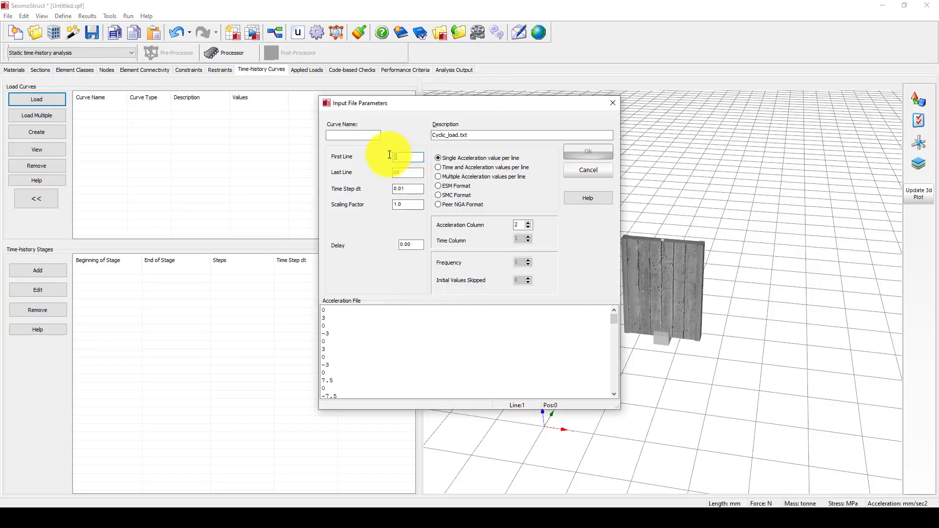
pyautogui.write('C')
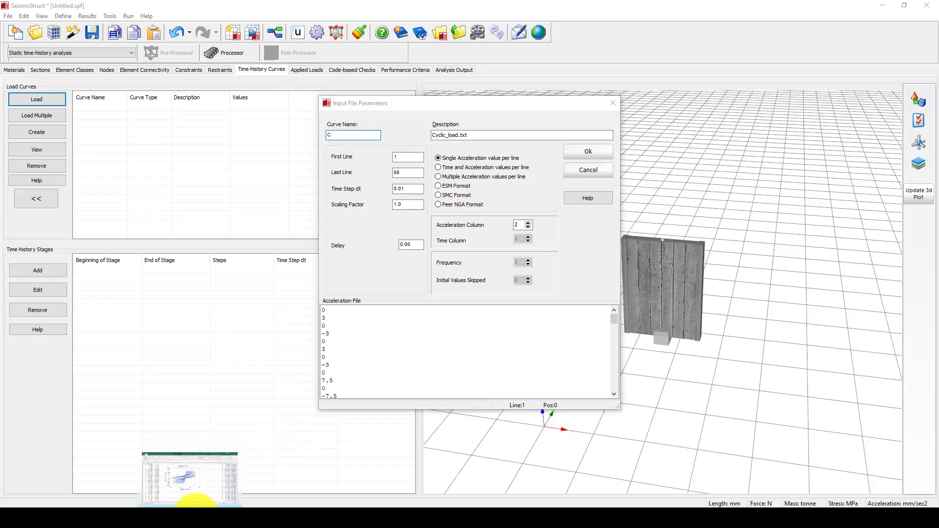
# - Switch to the Shearwall-Hys.xlsx workbook in Excel and examine the cyclic displacement chart and its source column on Sheet2, then return to SeismoStruct
pyautogui.click(186, 489)
pyautogui.click(97, 491)
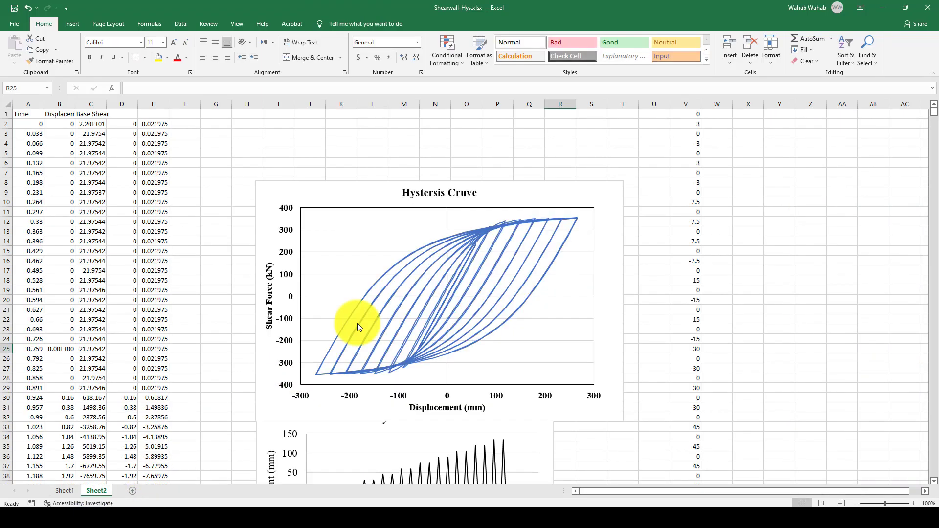
pyautogui.scroll(-1, 433, 275)
pyautogui.scroll(-7, 433, 275)
pyautogui.click(328, 280)
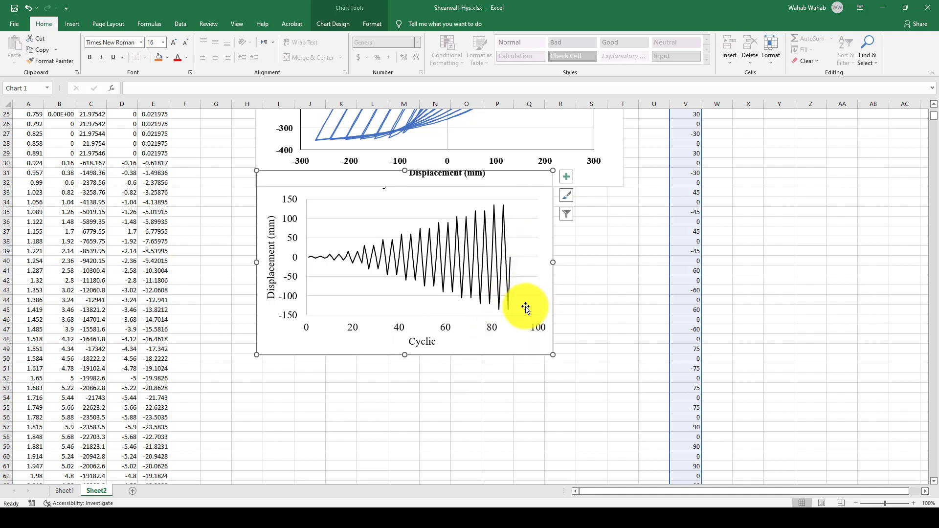
pyautogui.click(411, 504)
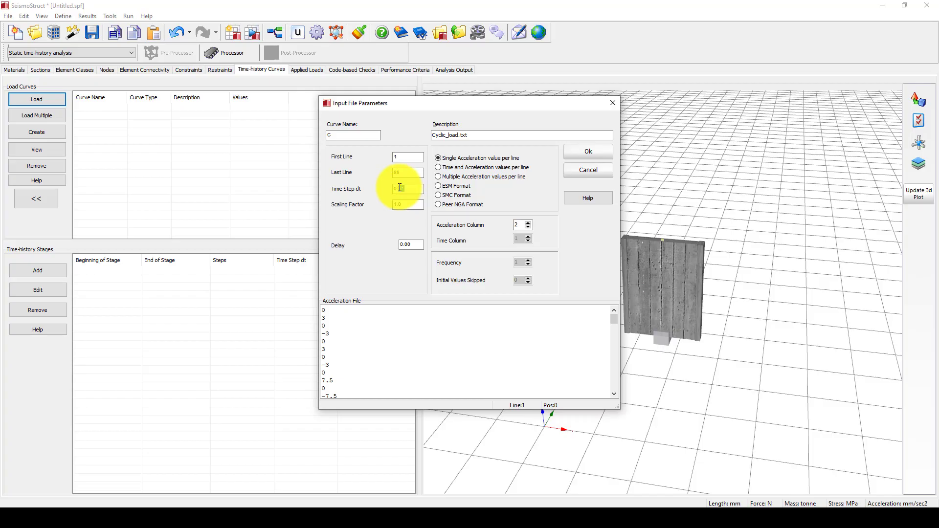
# - Set the curve's time step dt to 0.9 and its acceleration column to 1, and accept the resulting time-history values
pyautogui.click(400, 188)
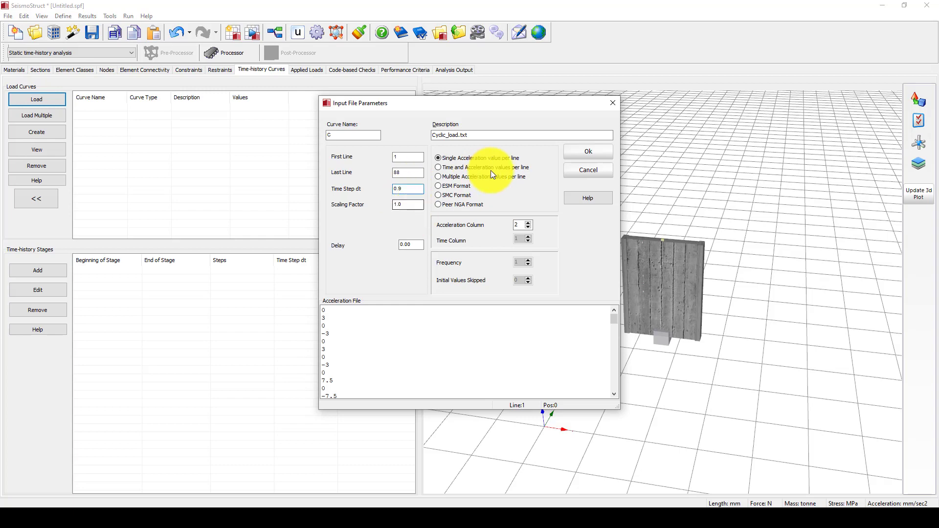
pyautogui.click(528, 227)
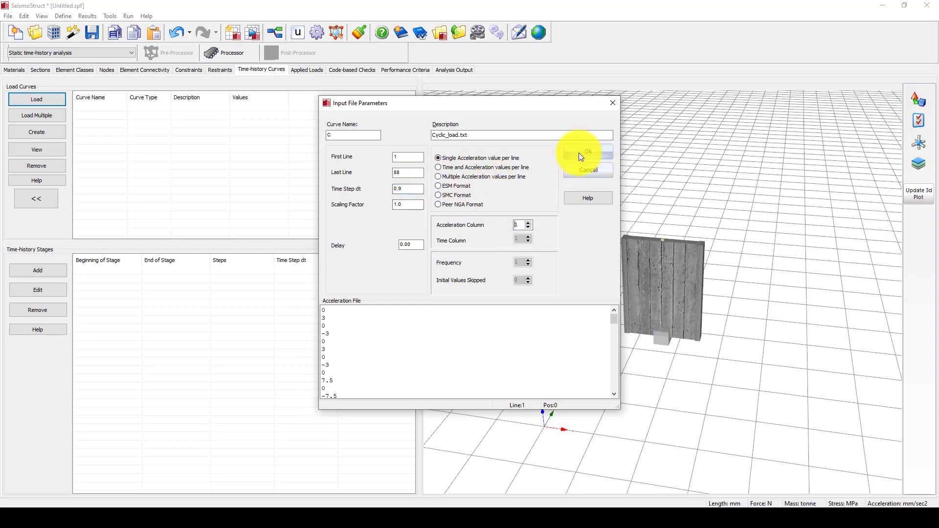
pyautogui.click(580, 153)
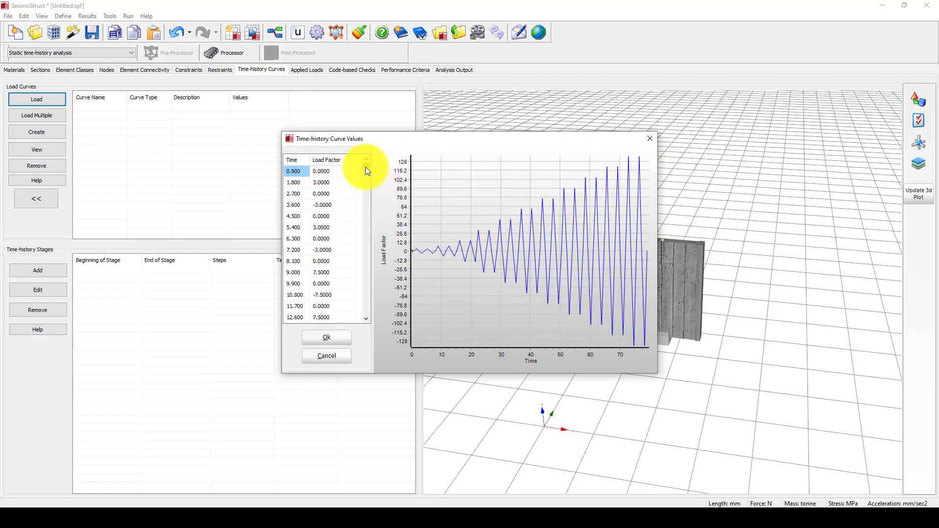
pyautogui.moveTo(365, 168); pyautogui.dragTo(353, 322)
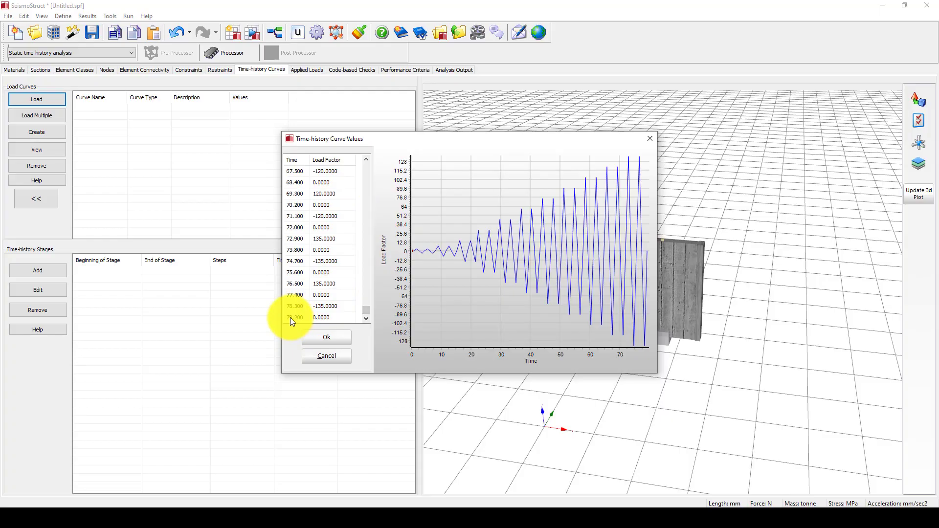
pyautogui.click(327, 338)
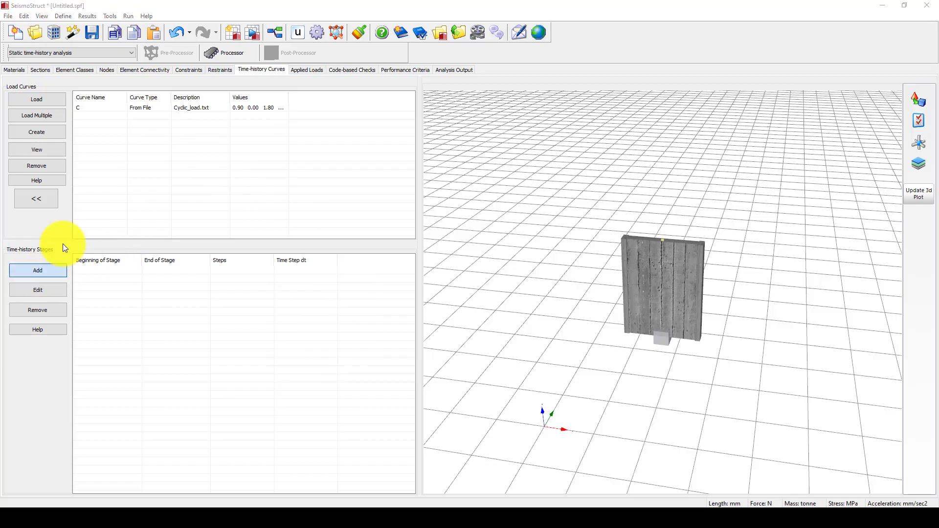
# - Add a time-history stage ending at 79.2 with 2400 steps
pyautogui.click(54, 271)
pyautogui.moveTo(456, 219); pyautogui.dragTo(463, 222)
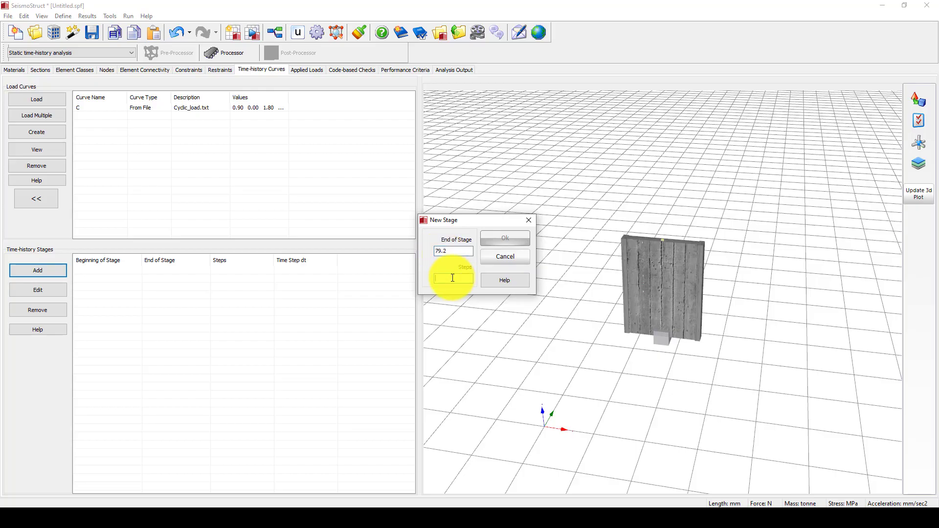
pyautogui.write('2400')
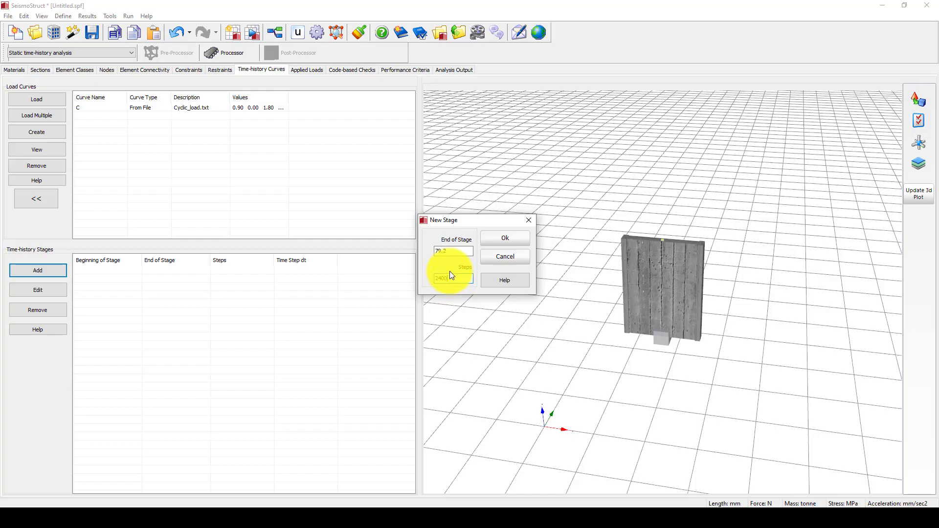
pyautogui.moveTo(452, 279); pyautogui.dragTo(432, 281)
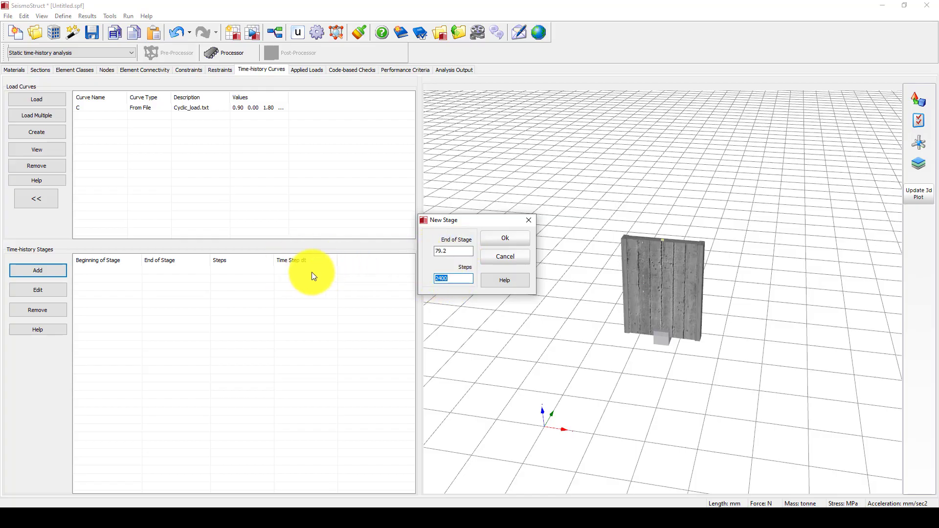
pyautogui.click(517, 238)
pyautogui.click(289, 272)
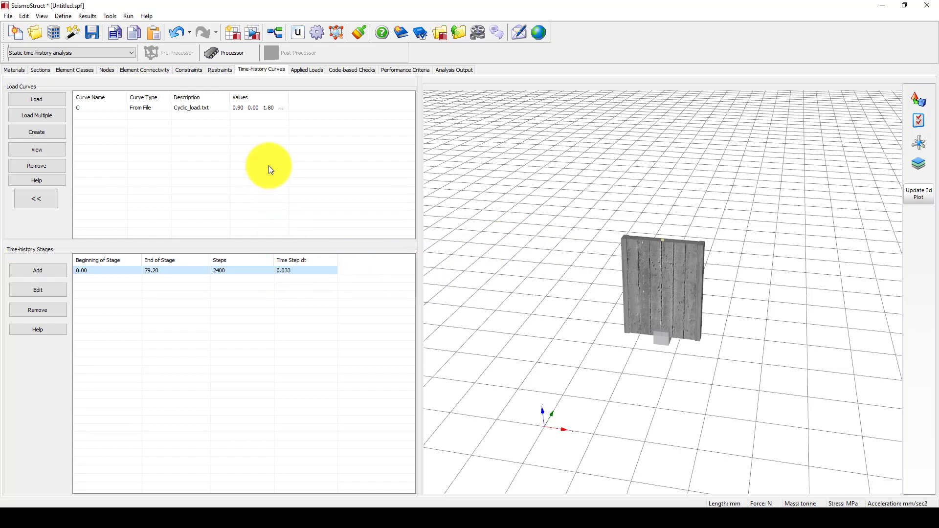
# - Set up a static time-history nodal load on n1_W1up_Control_Node as an x-direction displacement with a curve multiplier of 2
pyautogui.click(300, 70)
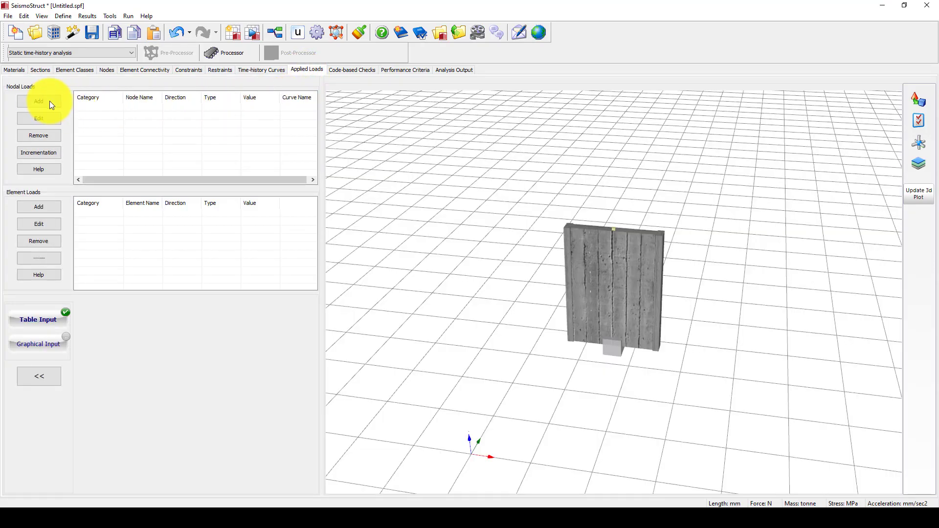
pyautogui.click(49, 101)
pyautogui.moveTo(460, 164); pyautogui.dragTo(433, 152)
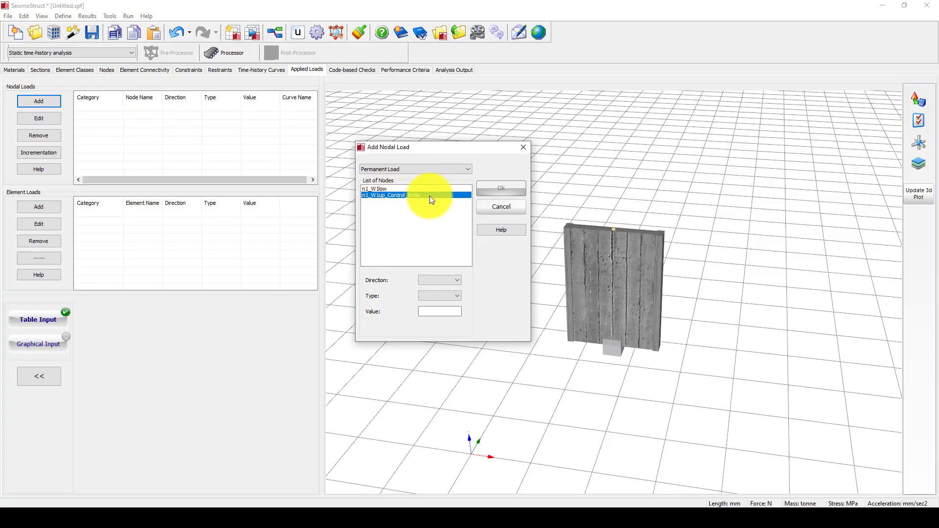
pyautogui.click(404, 168)
pyautogui.click(397, 184)
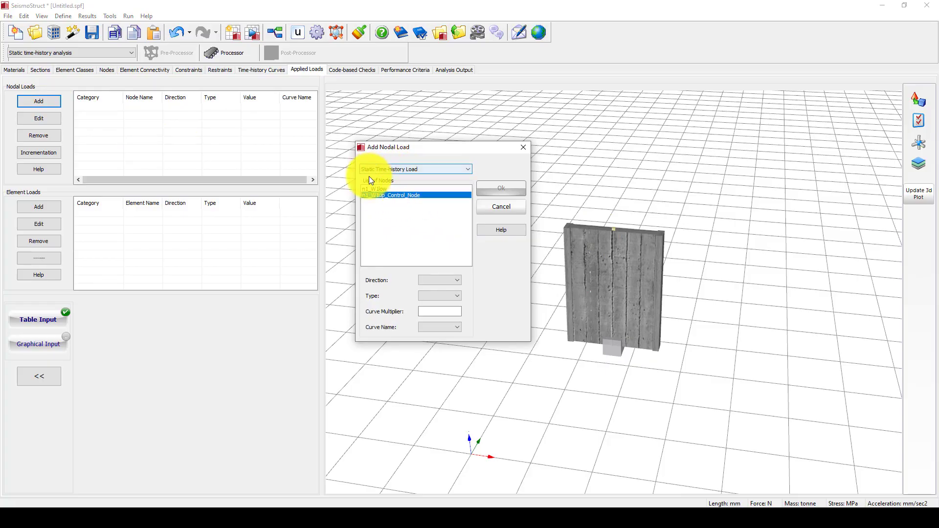
pyautogui.click(433, 280)
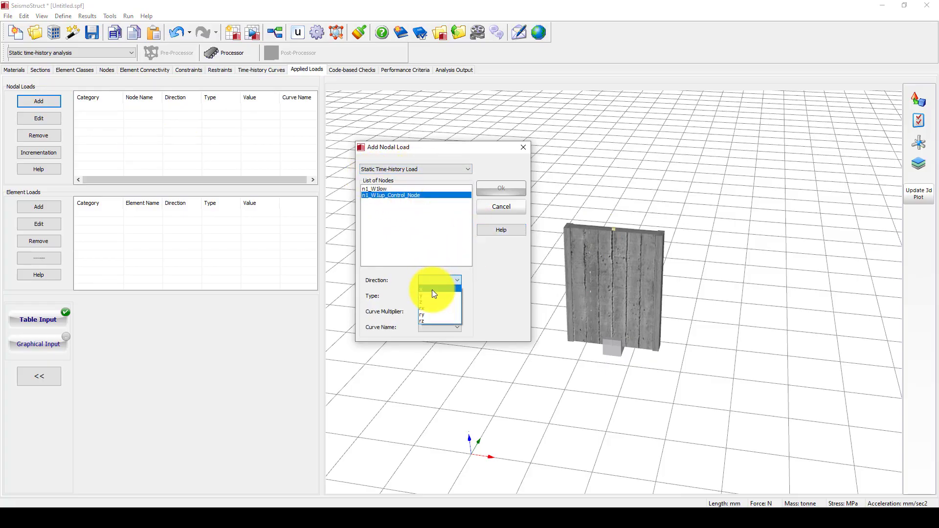
pyautogui.click(433, 290)
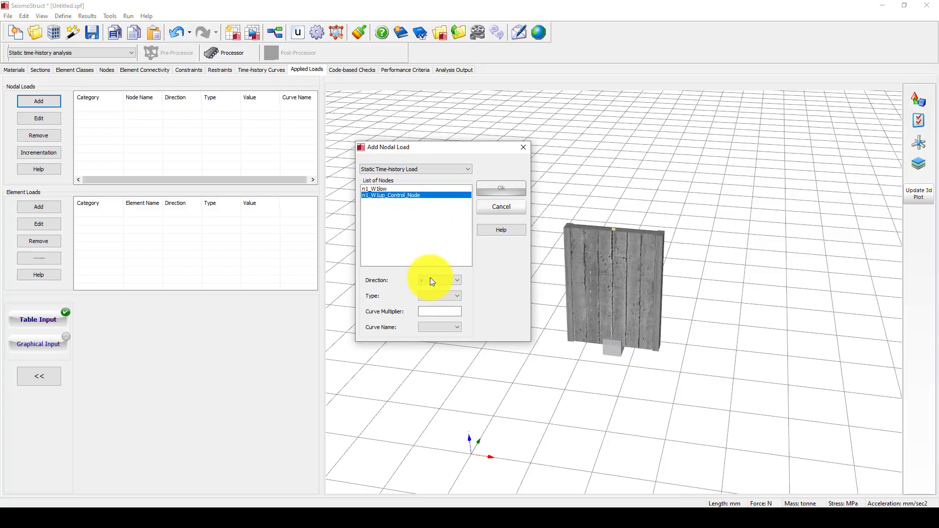
pyautogui.click(434, 311)
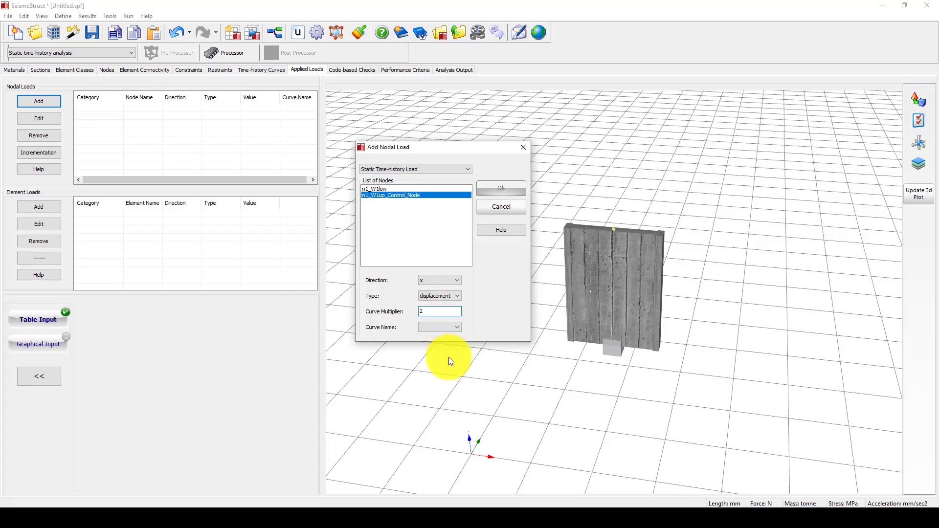
# - Check the cyclic displacement chart in Excel, assign curve C to the nodal load in SeismoStruct and accept the load
pyautogui.click(181, 502)
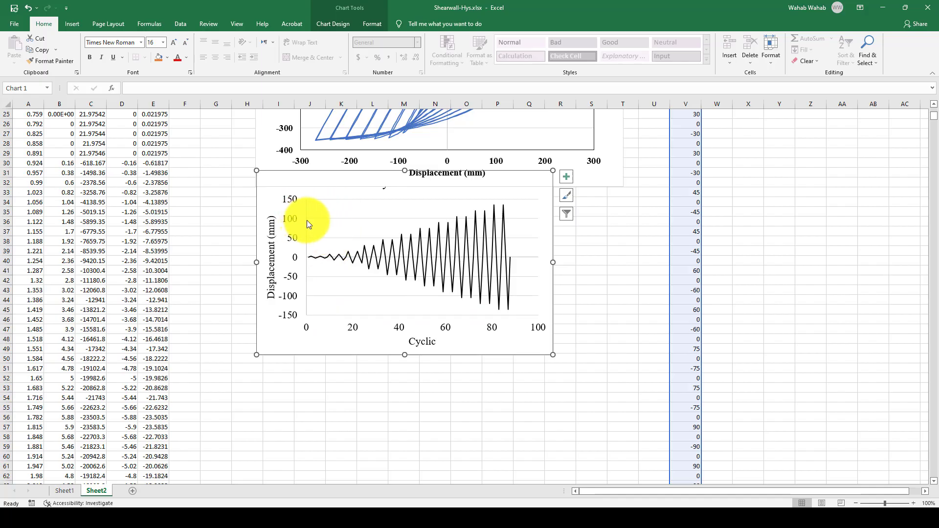
pyautogui.click(413, 500)
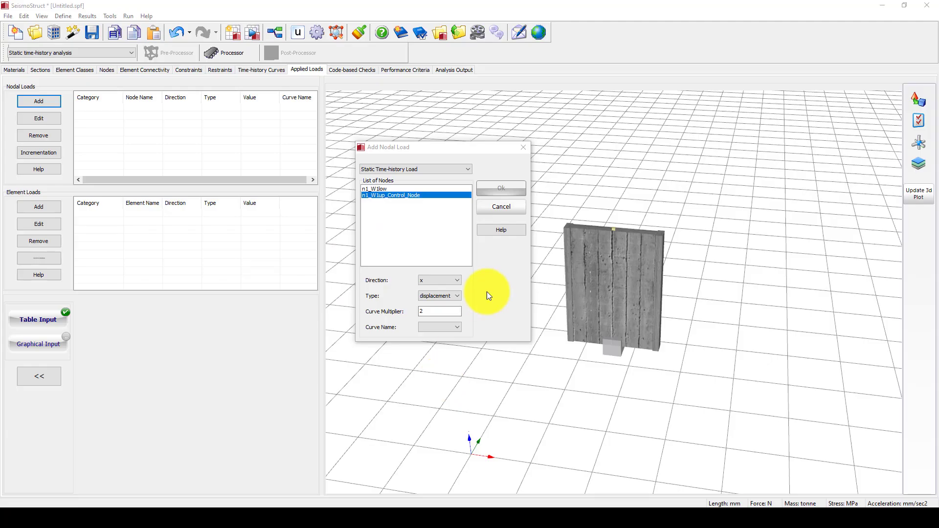
pyautogui.click(439, 325)
pyautogui.click(436, 334)
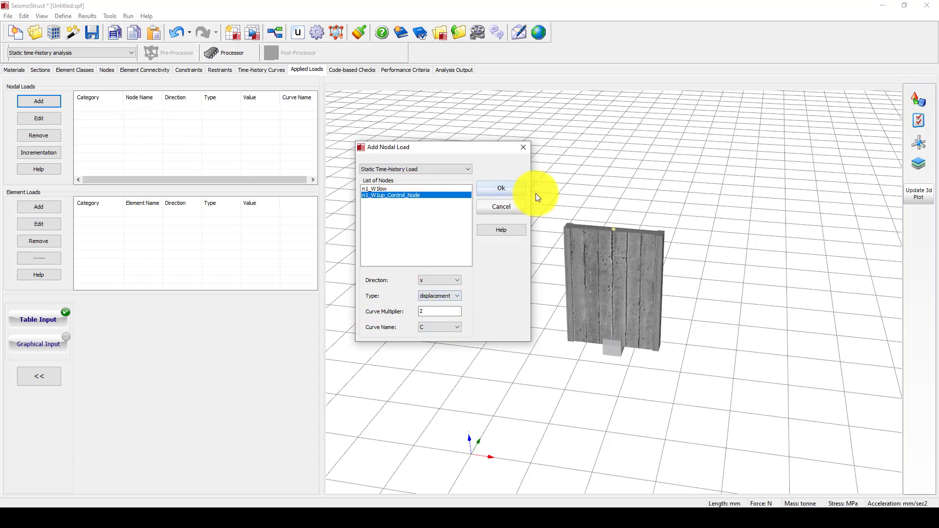
pyautogui.click(507, 191)
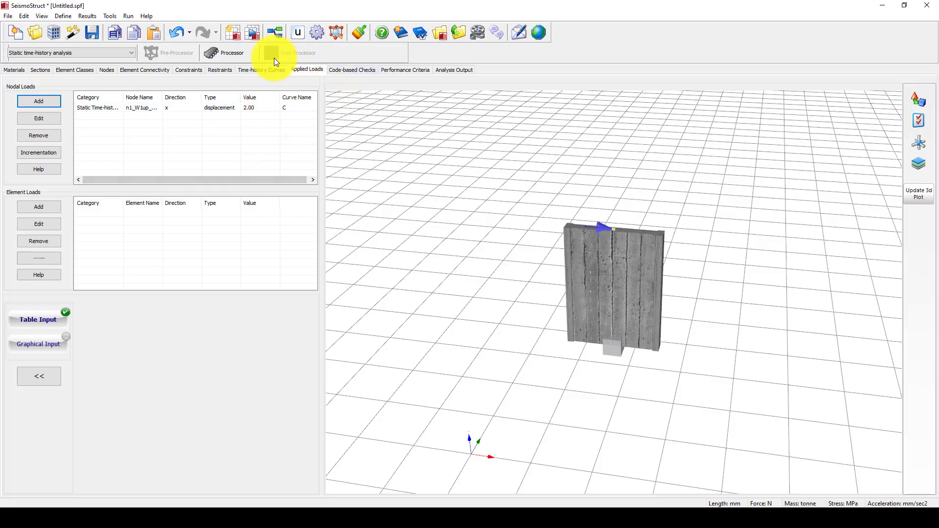
# - Go to the analysis processor and save the project as Shear_Wall in the Pushover And Ad-Pushover folder
pyautogui.click(239, 53)
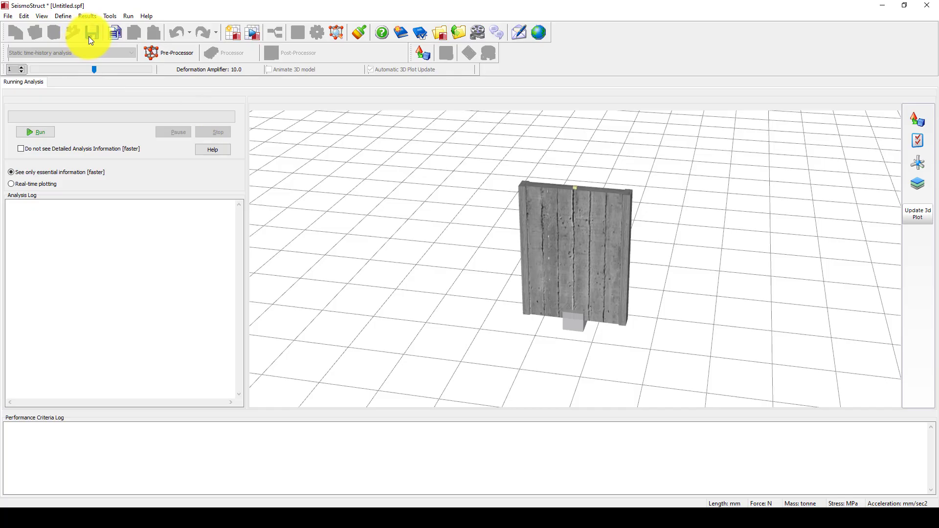
pyautogui.click(93, 33)
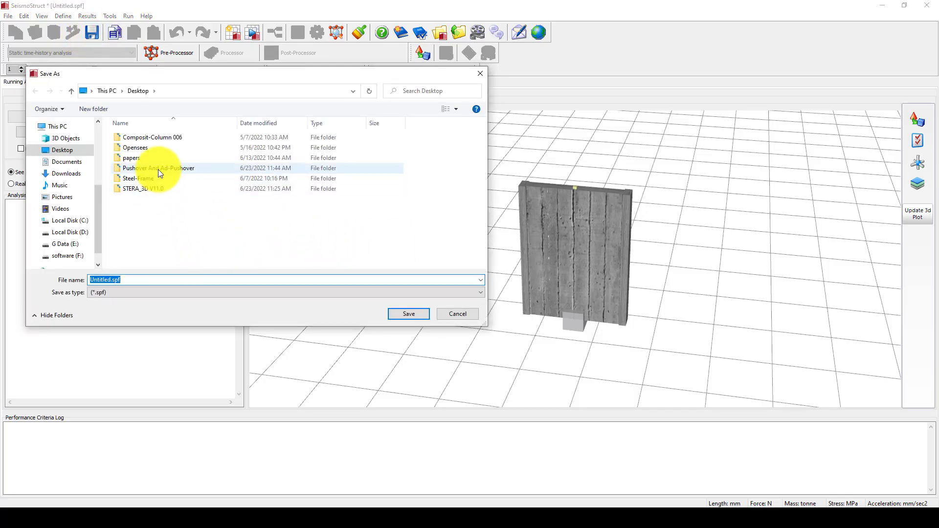
pyautogui.doubleClick(162, 168)
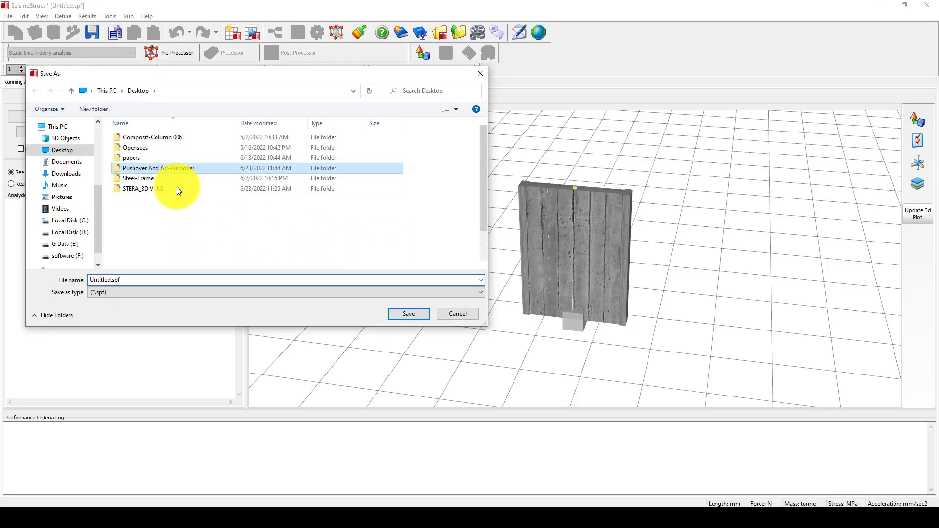
pyautogui.doubleClick(139, 277)
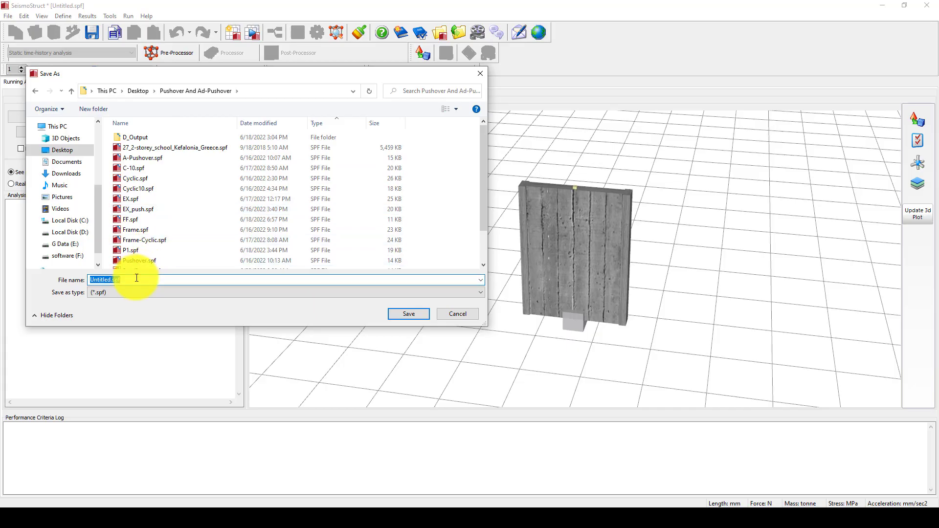
pyautogui.write('Shear')
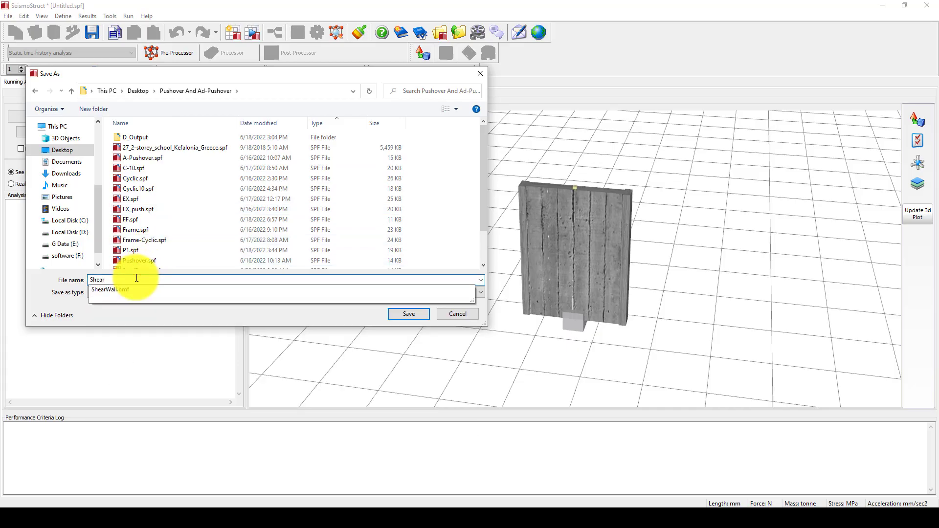
pyautogui.write('_Wall')
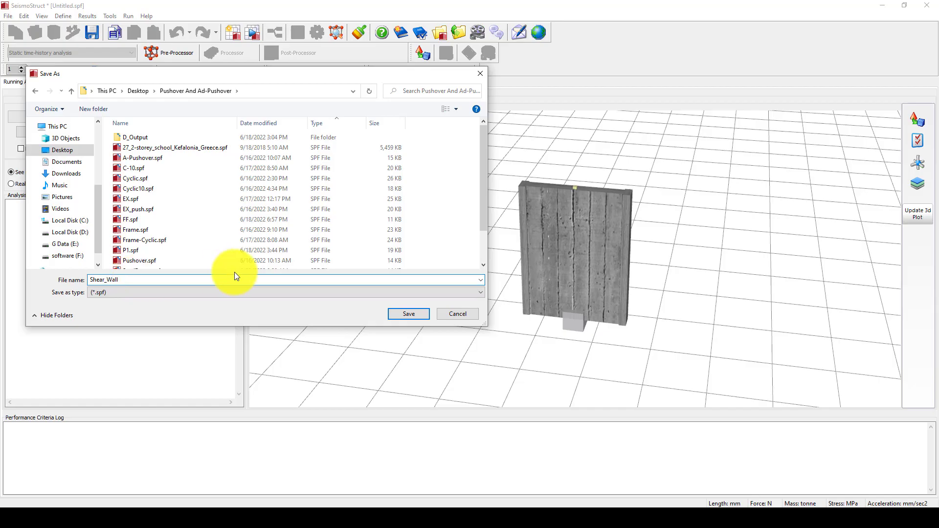
pyautogui.click(409, 315)
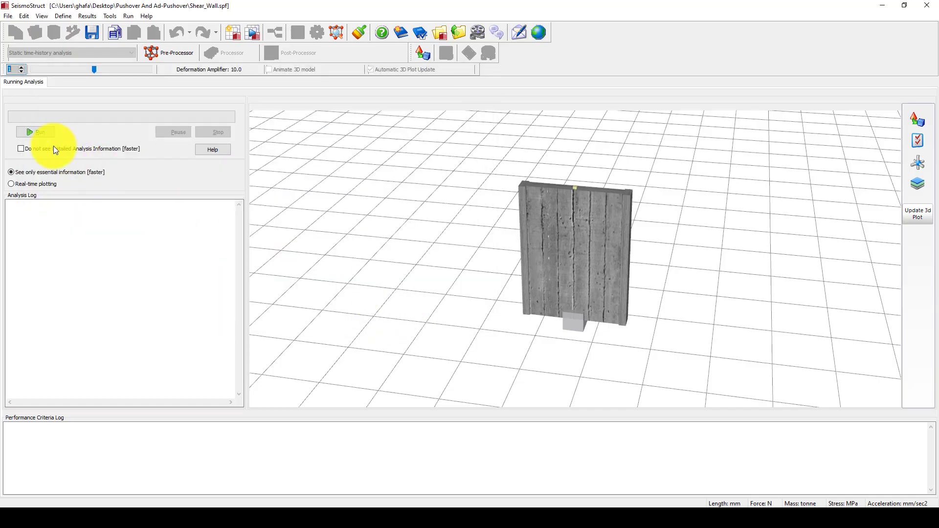
# - Run the static time-history analysis and check the convergence status of the final load steps in the analysis log
pyautogui.click(36, 132)
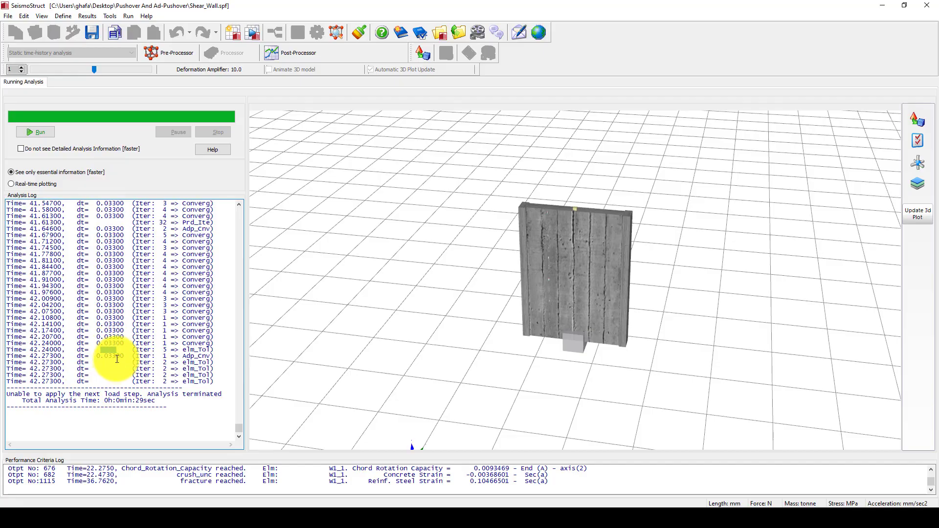
pyautogui.moveTo(30, 358); pyautogui.dragTo(218, 359)
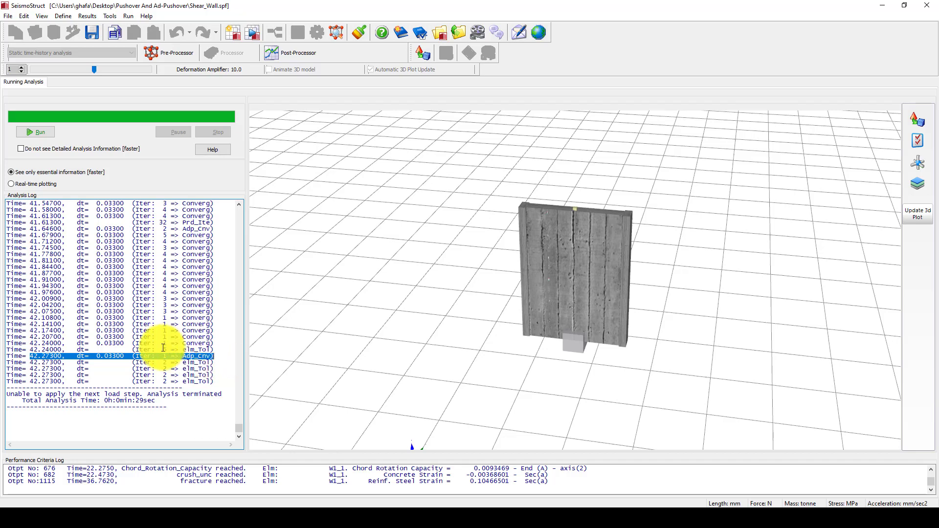
pyautogui.moveTo(39, 343); pyautogui.dragTo(228, 343)
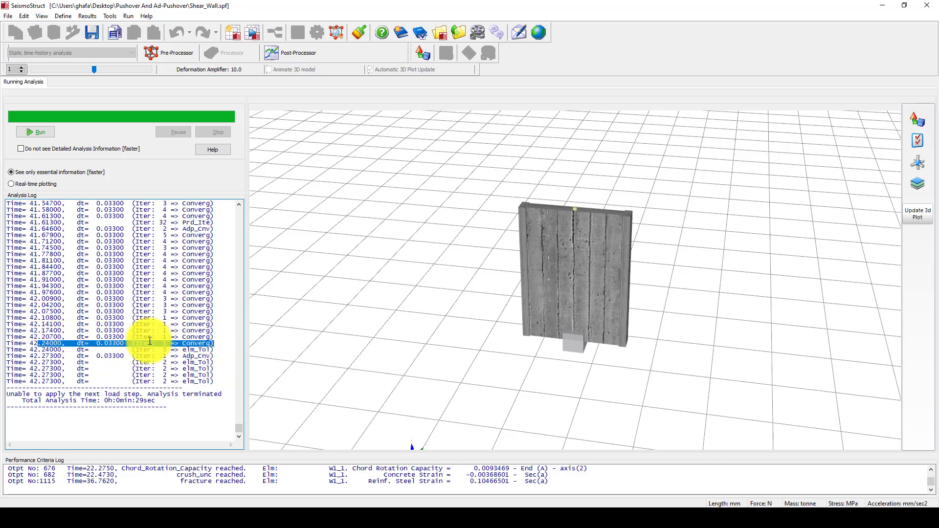
pyautogui.doubleClick(184, 375)
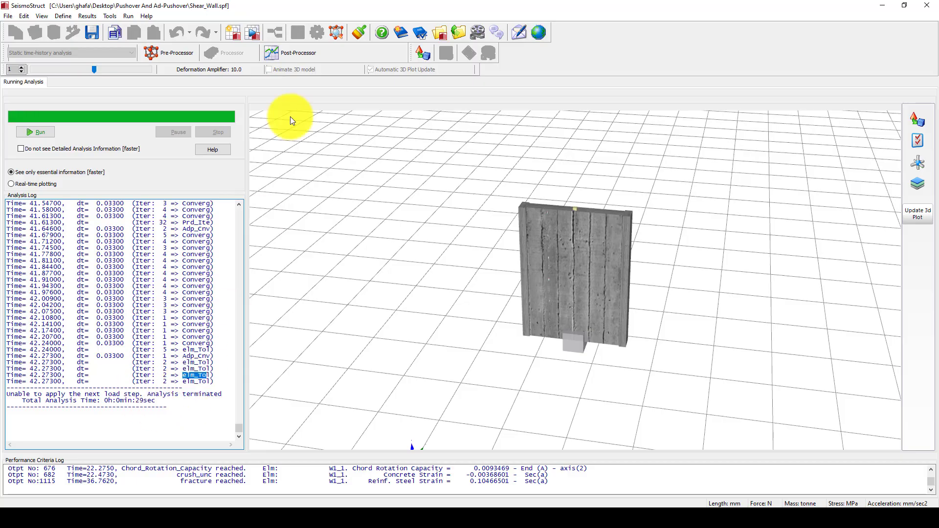
# - Open the post-processor and view the wall's deformed shape at several output steps, including outputs 59, 72 and 122
pyautogui.click(296, 52)
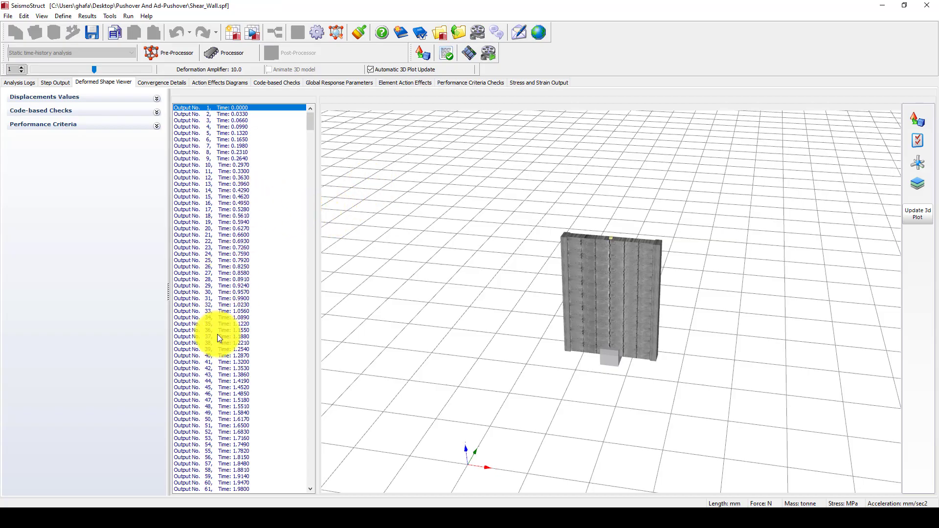
pyautogui.click(217, 336)
pyautogui.click(212, 401)
pyautogui.click(226, 476)
pyautogui.scroll(-5, 220, 455)
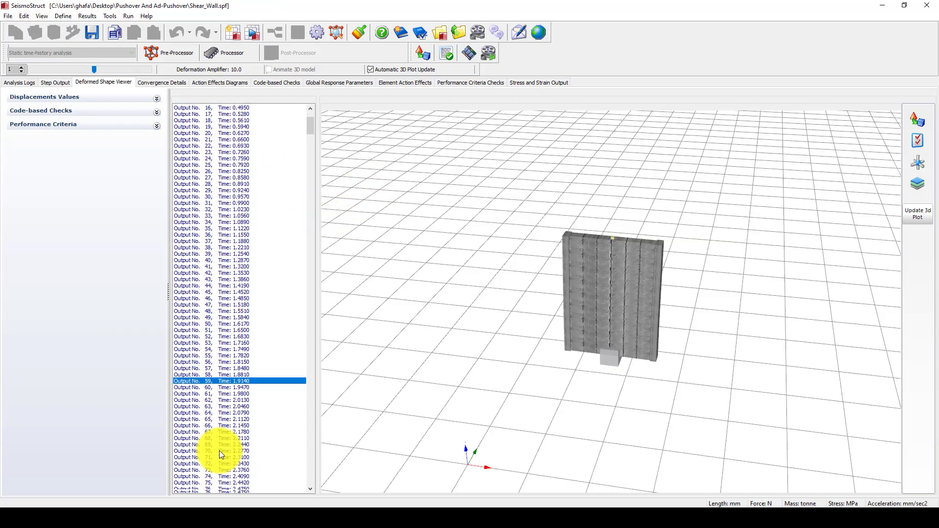
pyautogui.click(215, 463)
pyautogui.scroll(-18, 246, 295)
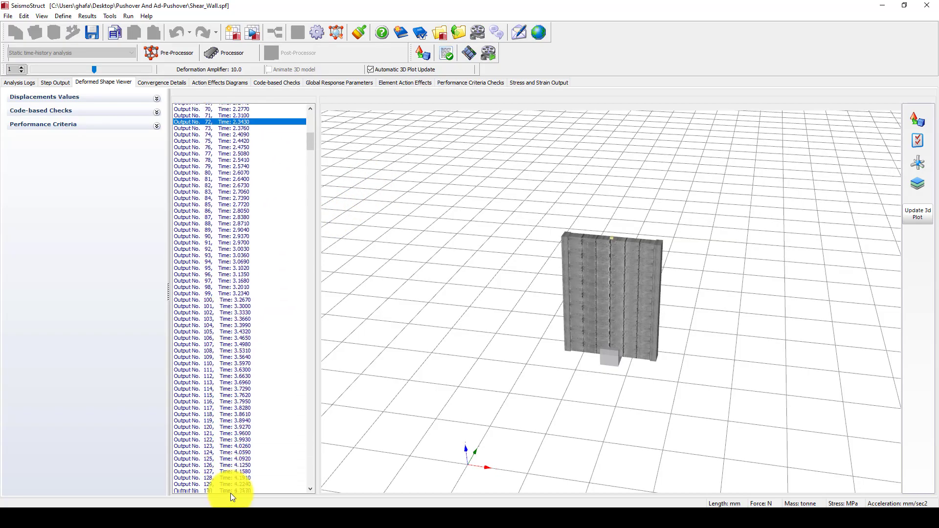
pyautogui.scroll(-4, 230, 489)
pyautogui.click(233, 483)
pyautogui.click(243, 404)
pyautogui.click(236, 362)
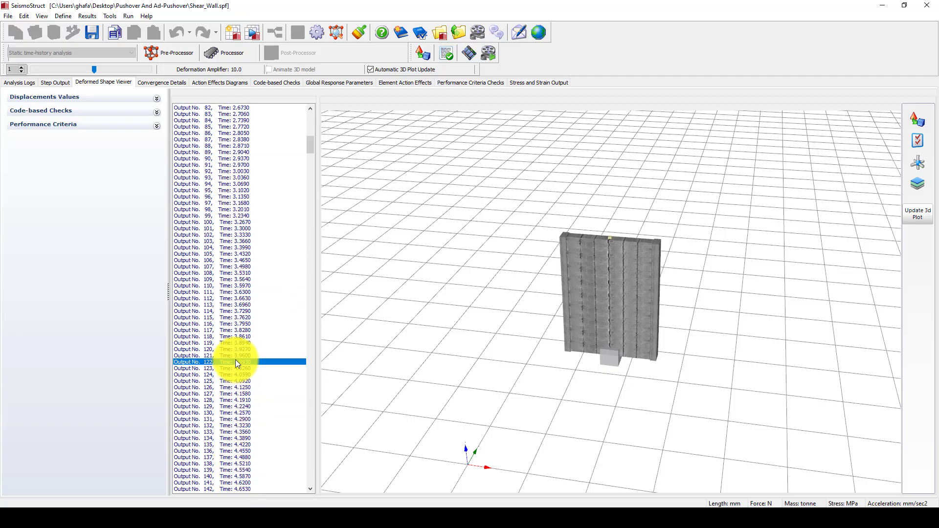
# - Plot the hysteretic curve of total base shear against the x-axis displacement of n1_W1up_Control_Node
pyautogui.click(342, 83)
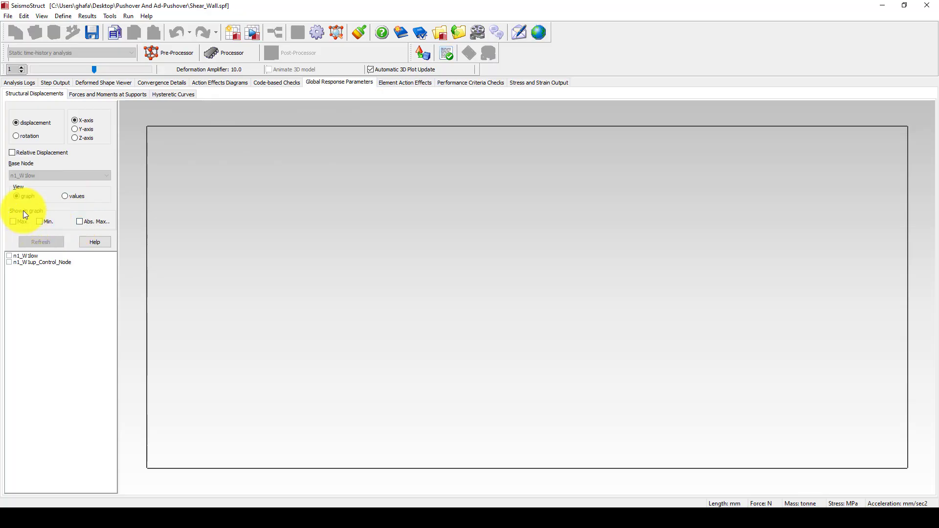
pyautogui.click(163, 95)
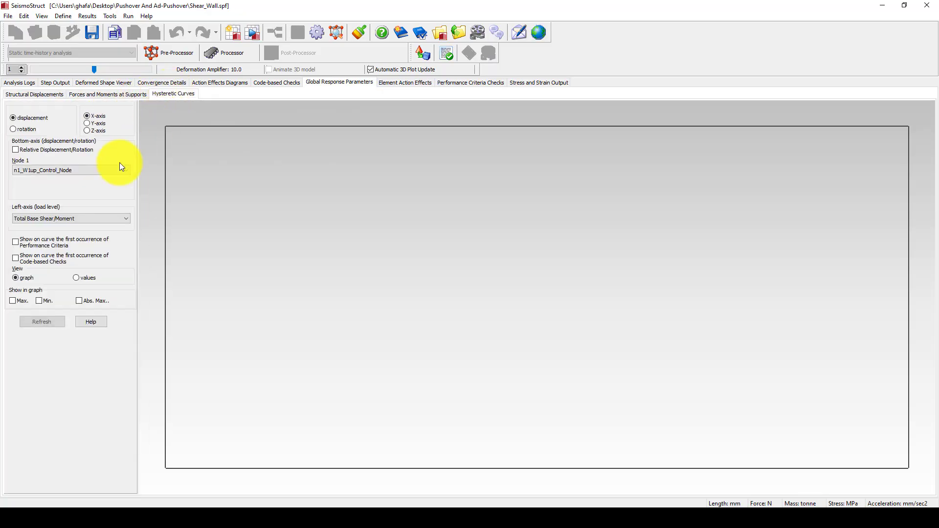
pyautogui.click(42, 321)
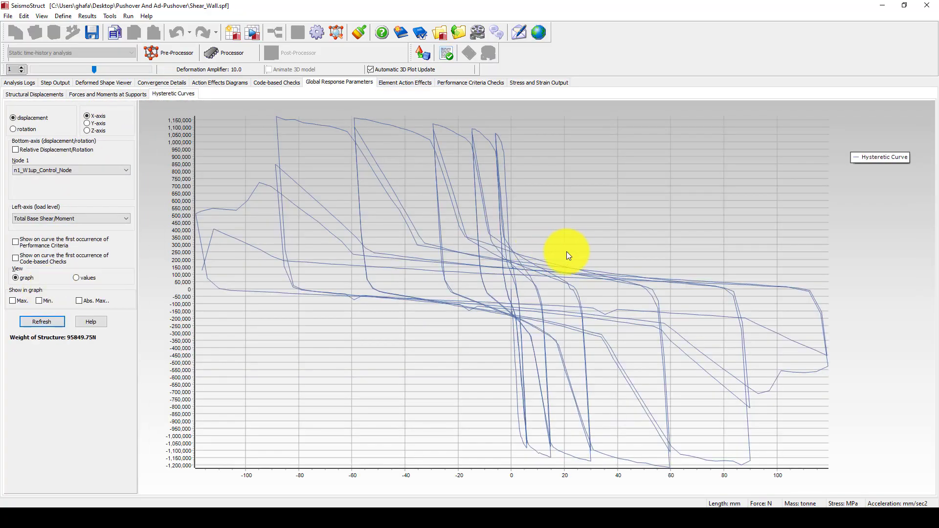
# - Examine the loops of the plotted hysteretic curve over its full positive and negative base shear range
pyautogui.scroll(-1, 504, 216)
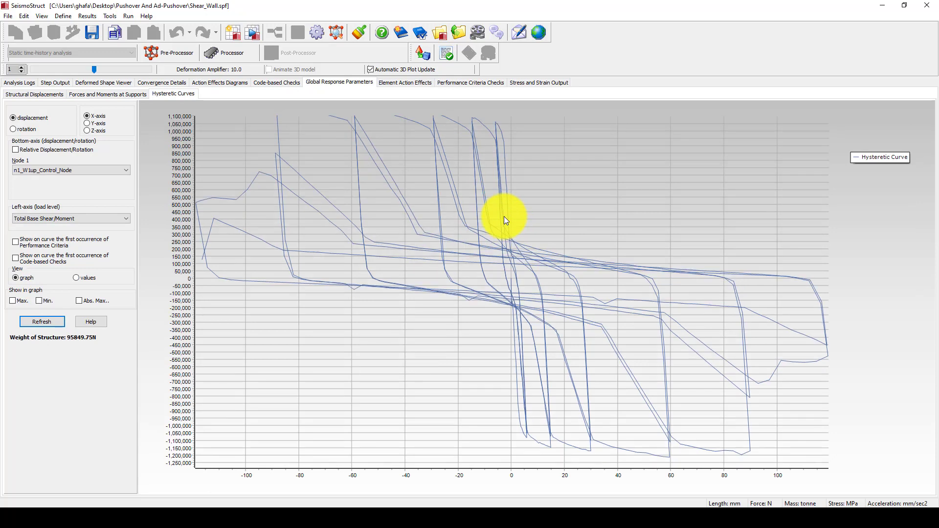
pyautogui.scroll(-1, 504, 217)
pyautogui.scroll(1, 504, 287)
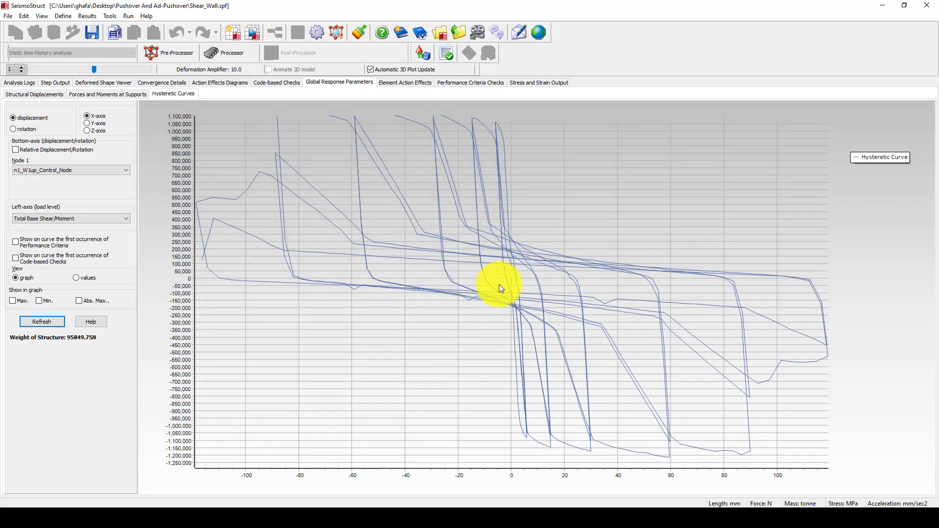
pyautogui.scroll(3, 450, 211)
pyautogui.scroll(-3, 457, 215)
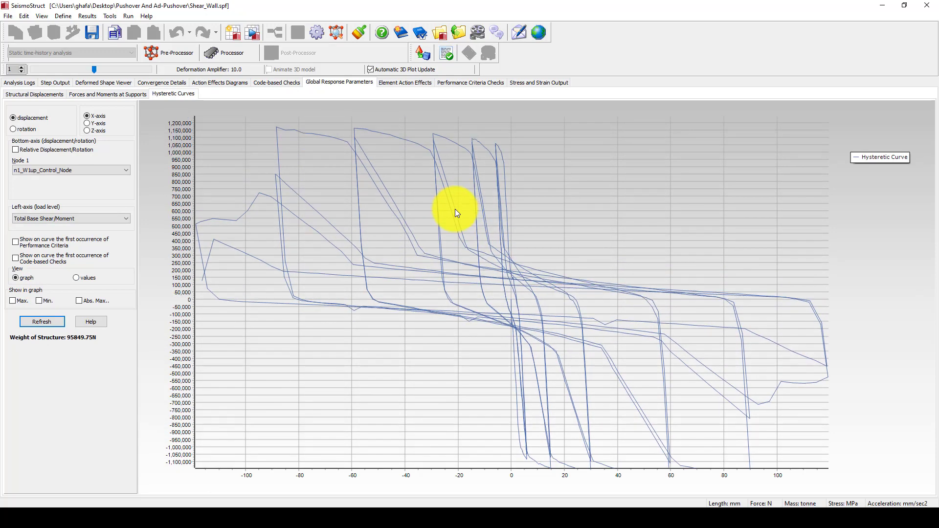
pyautogui.scroll(-1, 454, 211)
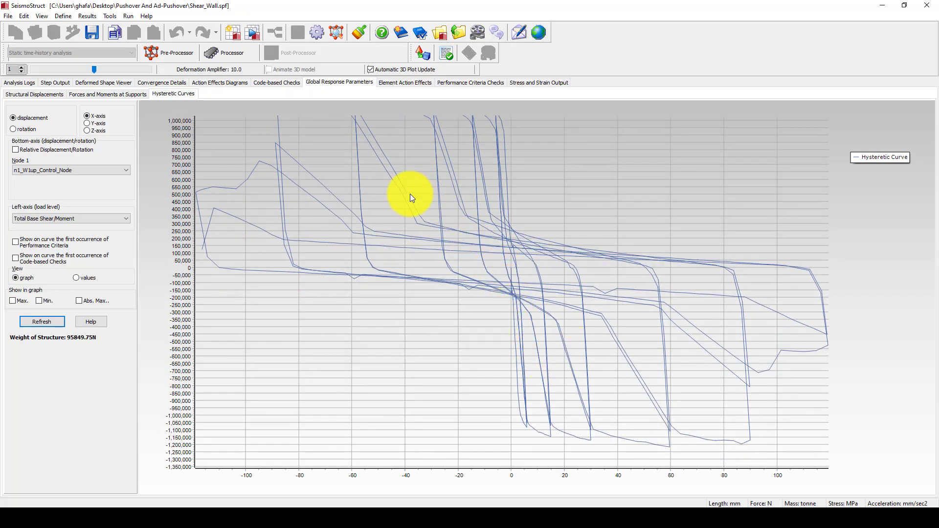
pyautogui.scroll(3, 410, 194)
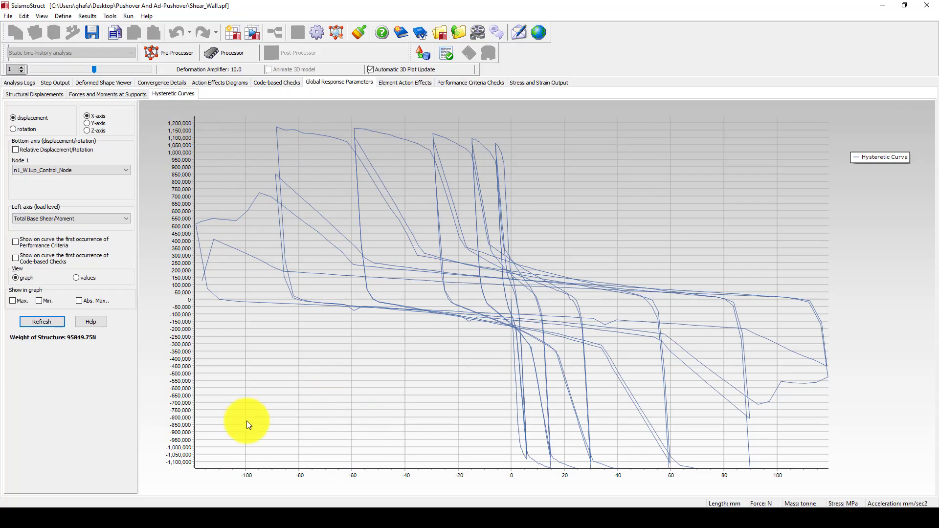
pyautogui.scroll(-2, 259, 475)
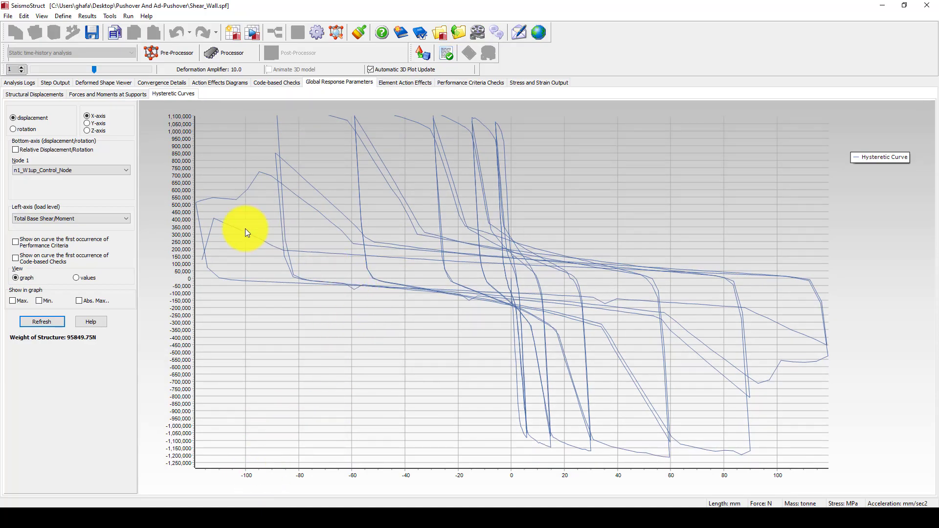
# - Show the hysteretic curve as values and copy the whole time, displacement and base shear table
pyautogui.click(77, 278)
pyautogui.rightClick(193, 200)
pyautogui.click(218, 219)
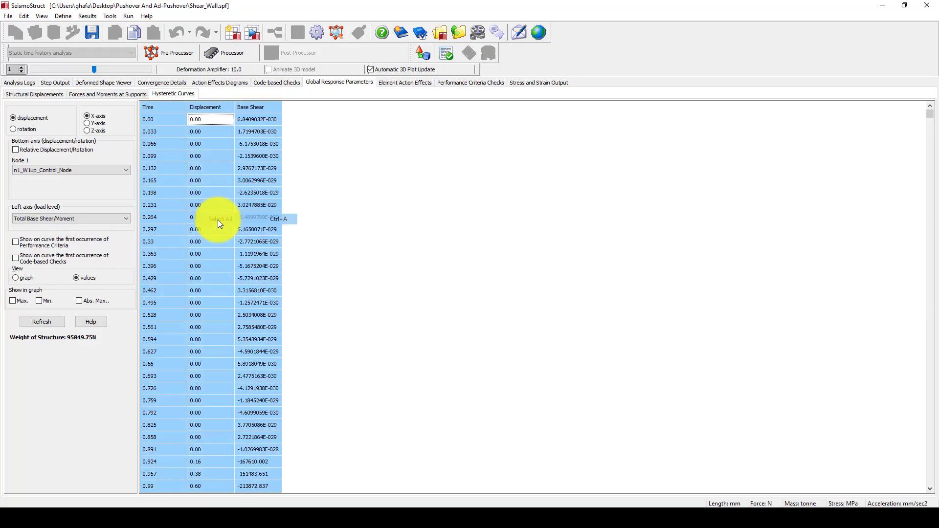
pyautogui.rightClick(223, 167)
pyautogui.click(247, 173)
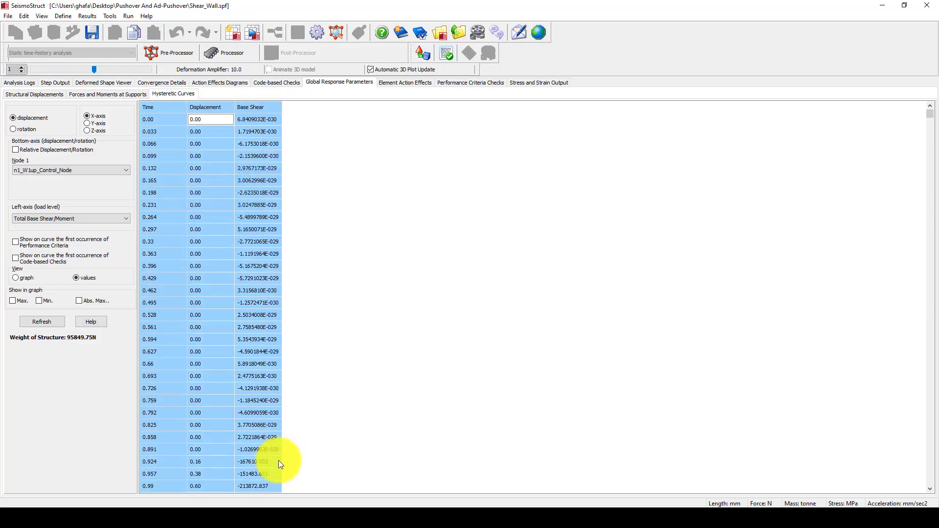
# - Switch to the Shearwall-Hys workbook in Excel and paste the copied results into Sheet1 starting at cell A1
pyautogui.click(185, 499)
pyautogui.scroll(8, 337, 317)
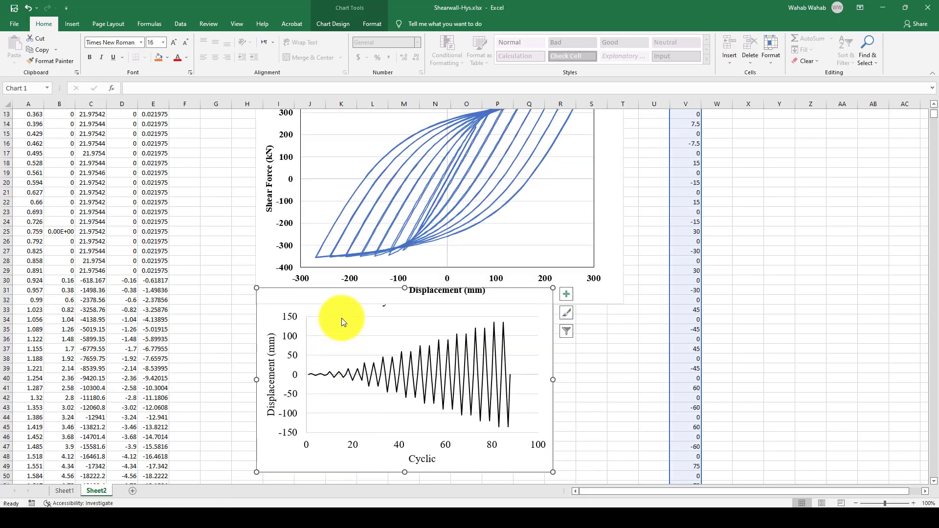
pyautogui.click(65, 491)
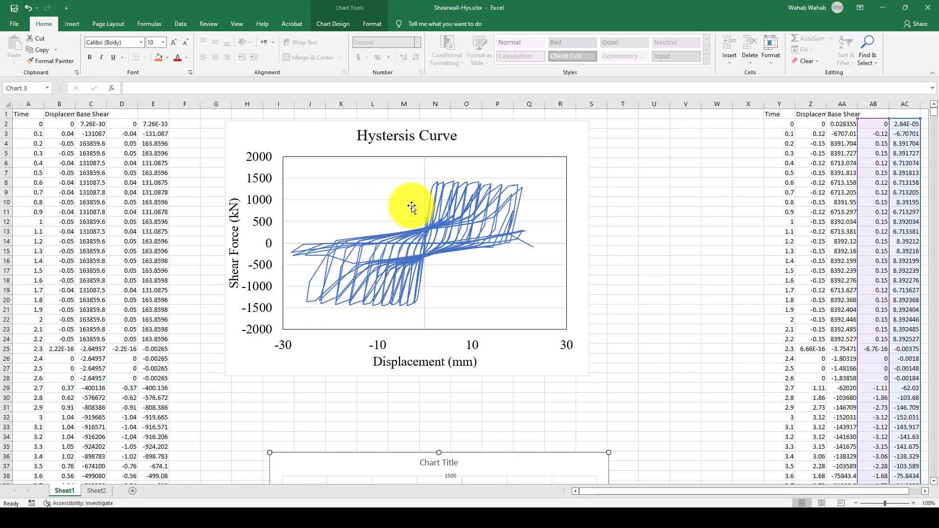
pyautogui.click(391, 216)
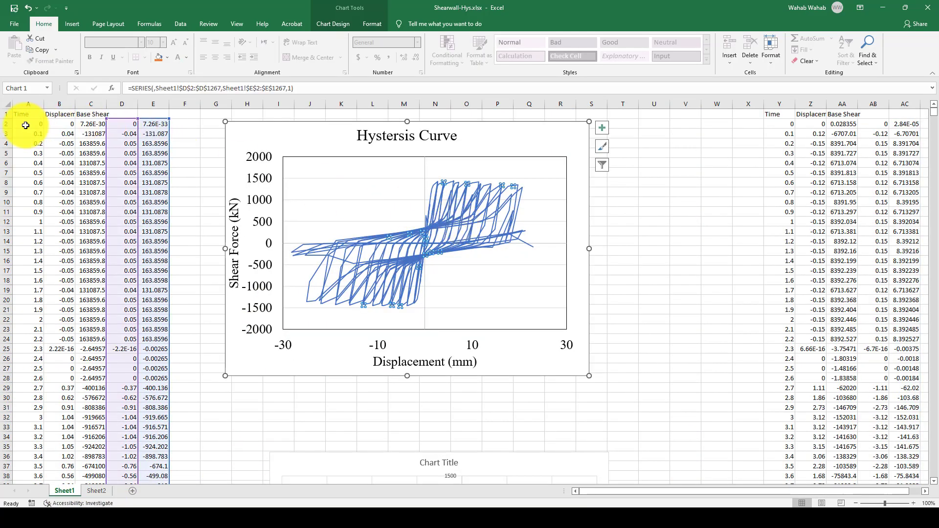
pyautogui.click(21, 117)
pyautogui.rightClick(21, 116)
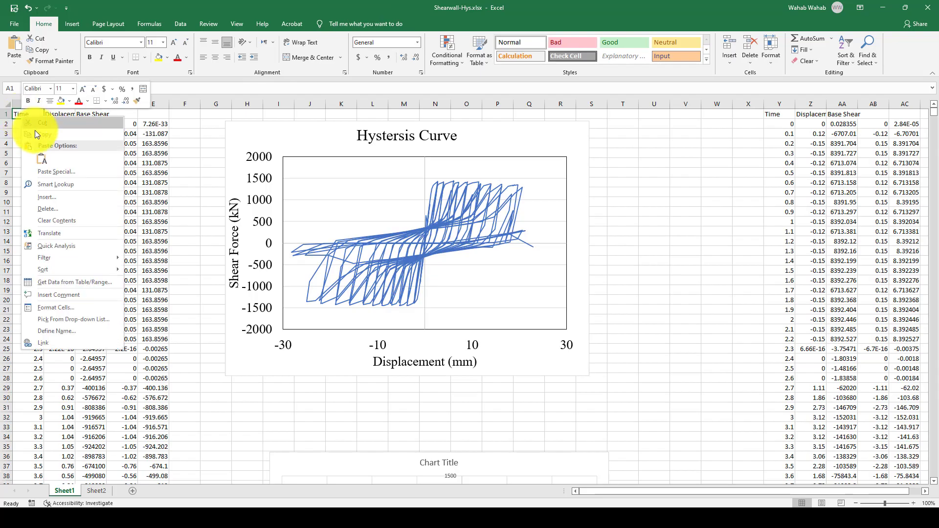
pyautogui.click(39, 157)
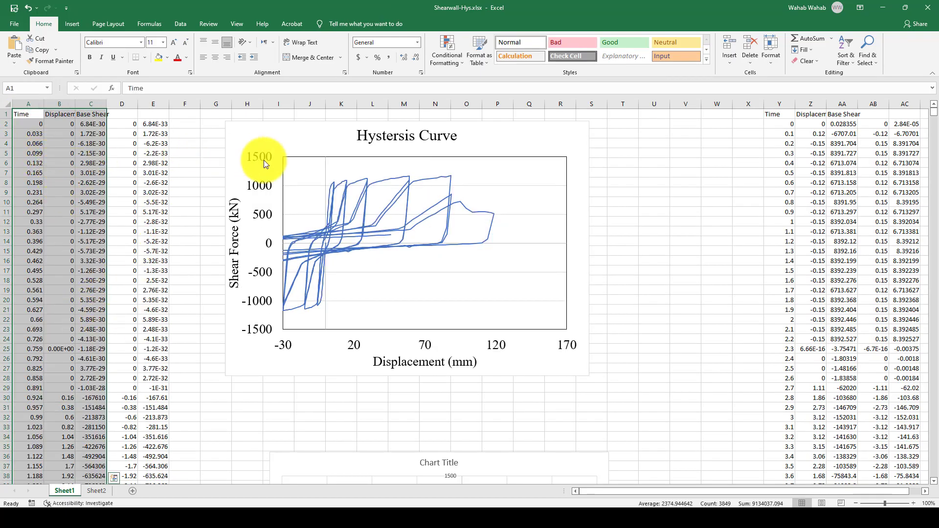
# - Move the Hystersis Curve chart farther away from the data columns and check its source series and the formula in D2
pyautogui.moveTo(285, 137); pyautogui.dragTo(377, 139)
pyautogui.click(195, 157)
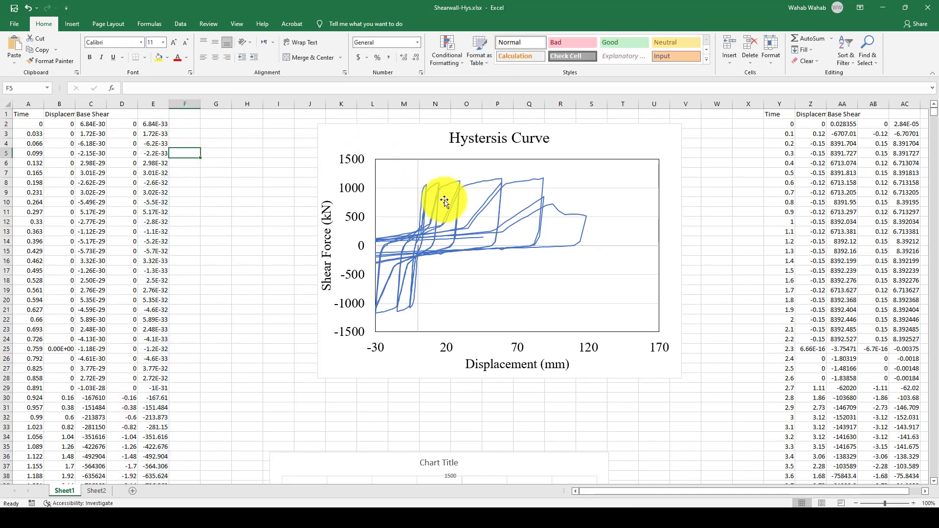
pyautogui.click(449, 191)
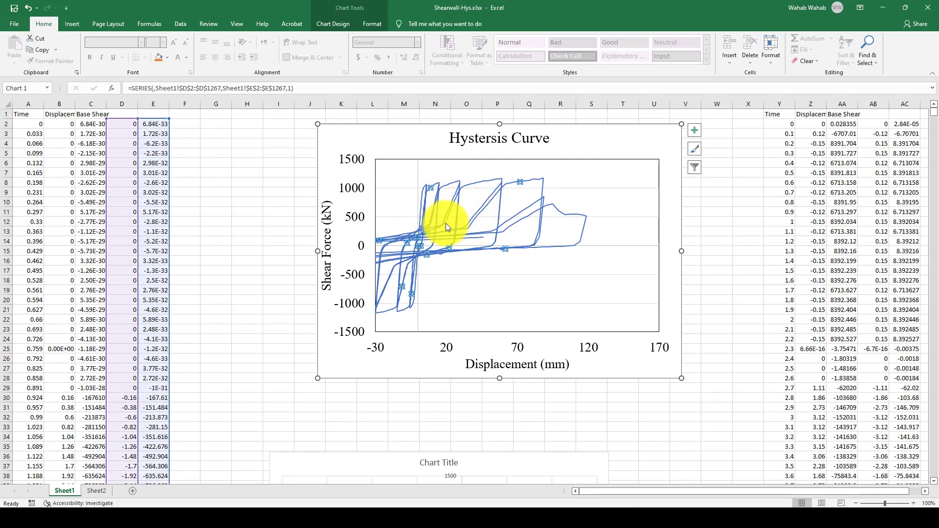
pyautogui.click(126, 123)
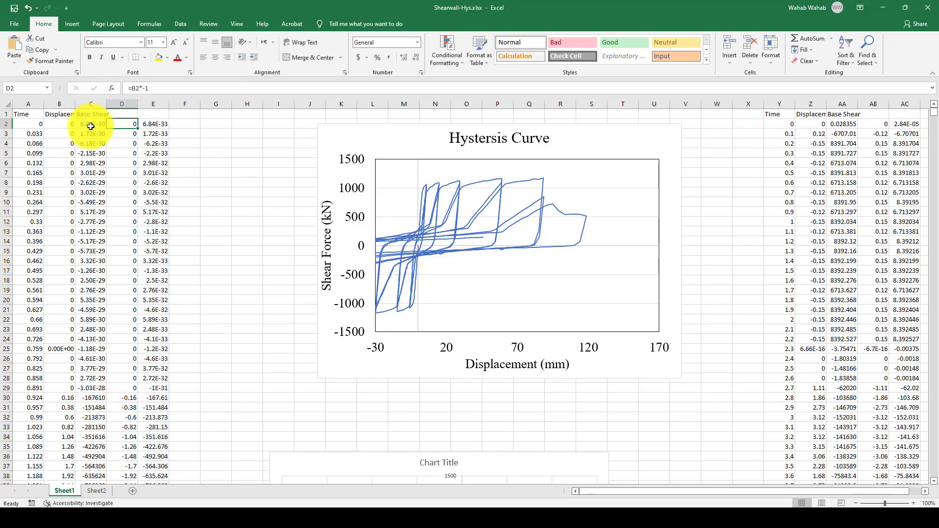
pyautogui.doubleClick(128, 123)
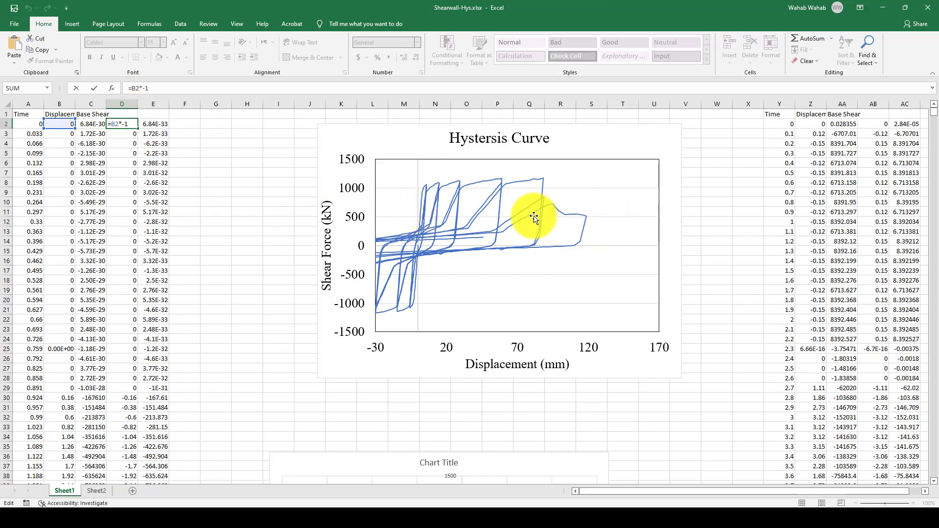
# - Fill the formulas in D2:E2 down the full length of the pasted results
pyautogui.click(159, 127)
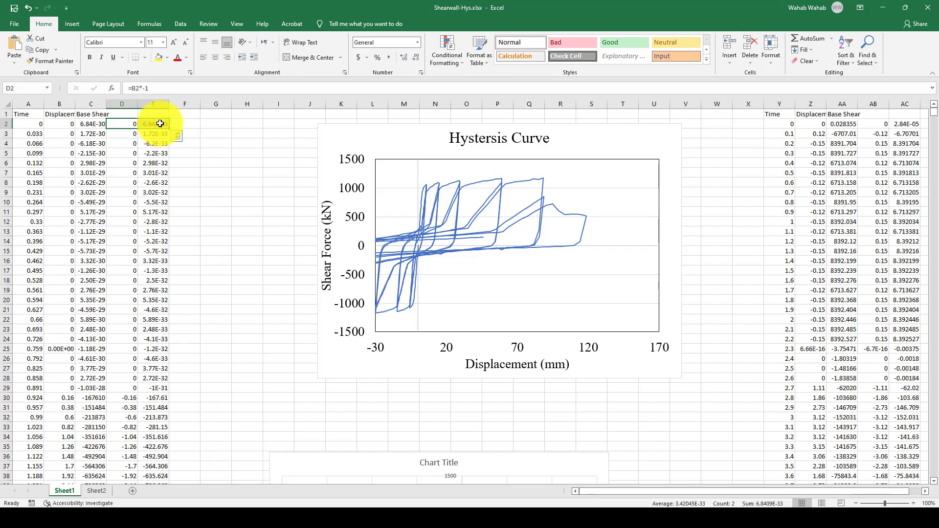
pyautogui.doubleClick(169, 129)
pyautogui.scroll(-7, 235, 293)
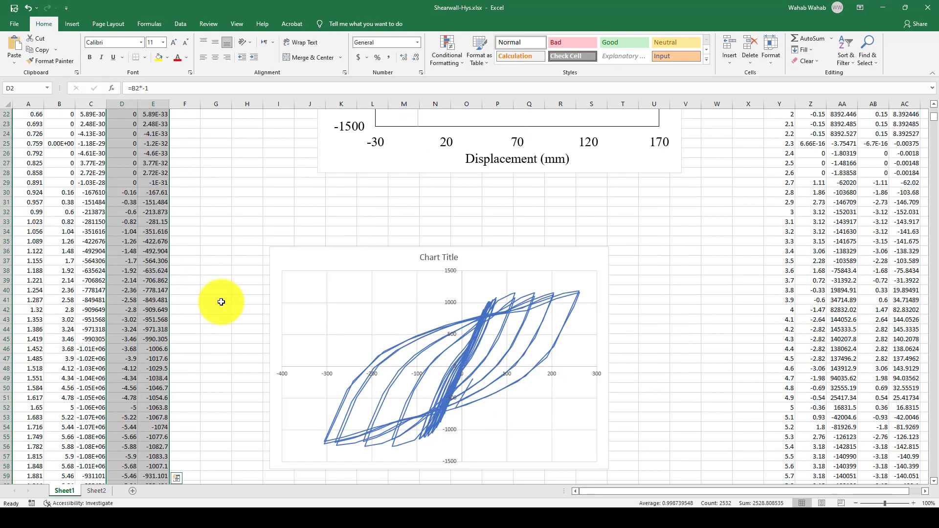
pyautogui.scroll(4, 493, 202)
# - Extend the formulas in D1267:E1267 down to row 1283, the last row of the pasted results
pyautogui.click(488, 160)
pyautogui.scroll(-13, 231, 314)
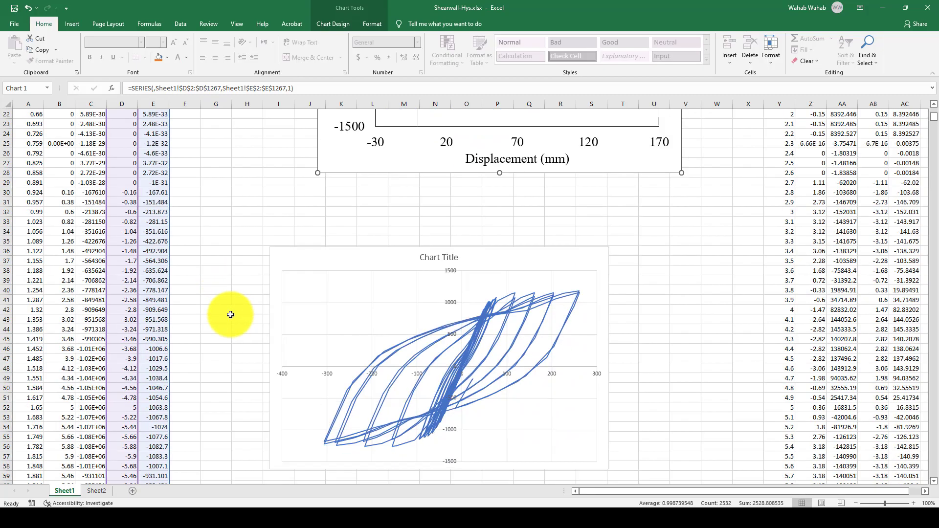
pyautogui.scroll(-4, 424, 353)
pyautogui.moveTo(934, 127); pyautogui.dragTo(935, 146)
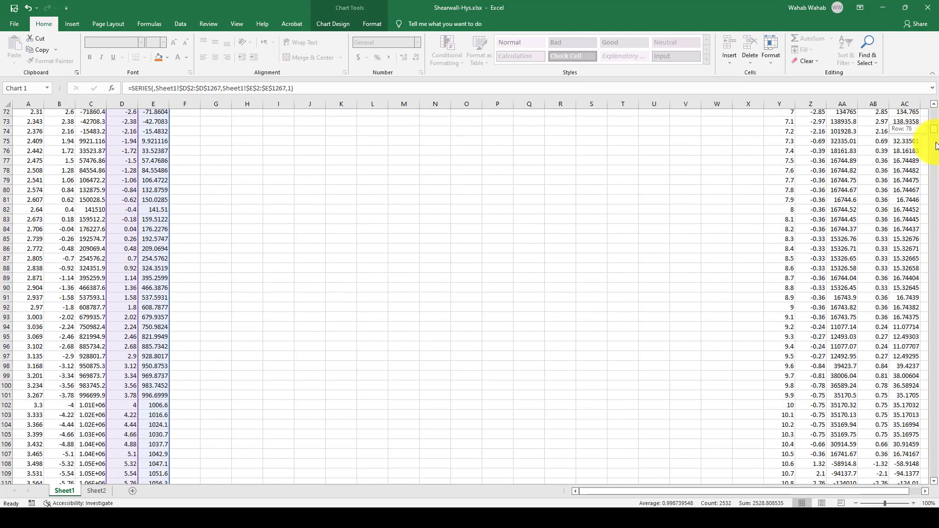
pyautogui.scroll(-20, 906, 209)
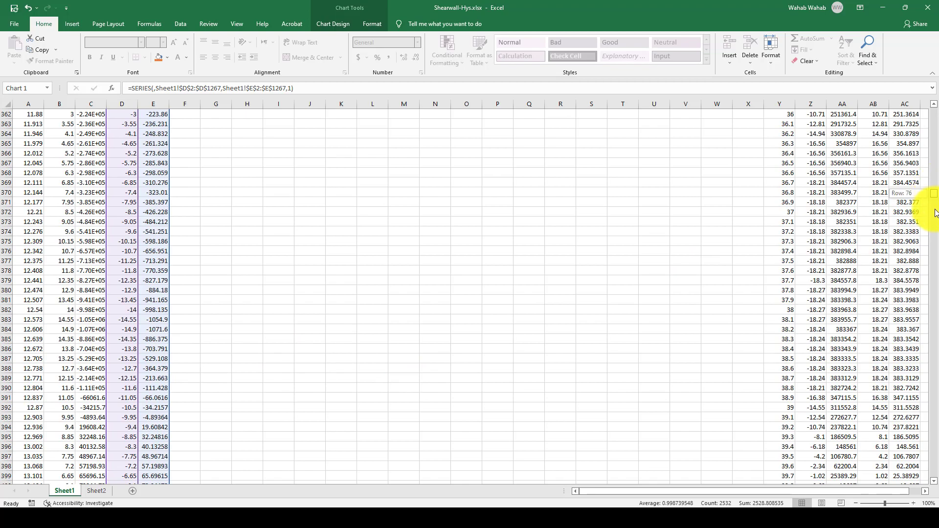
pyautogui.scroll(-20, 925, 225)
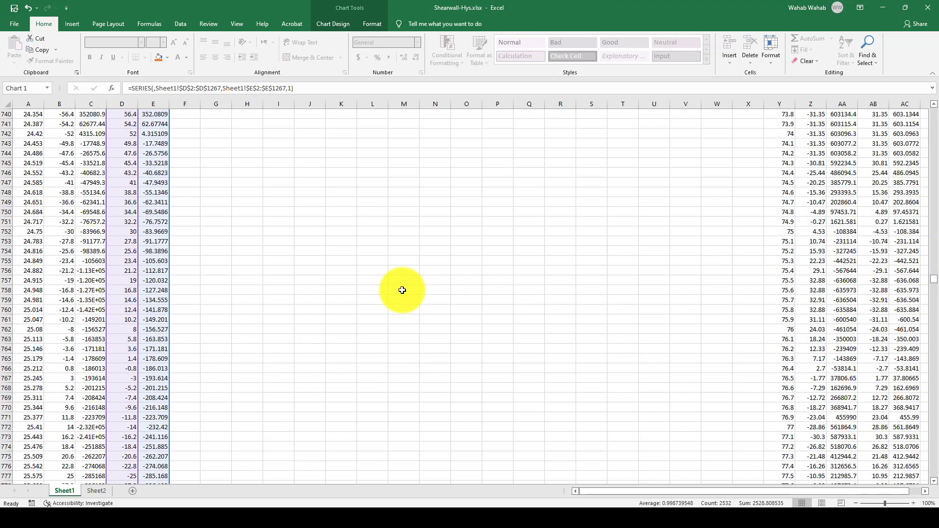
pyautogui.scroll(-20, 408, 291)
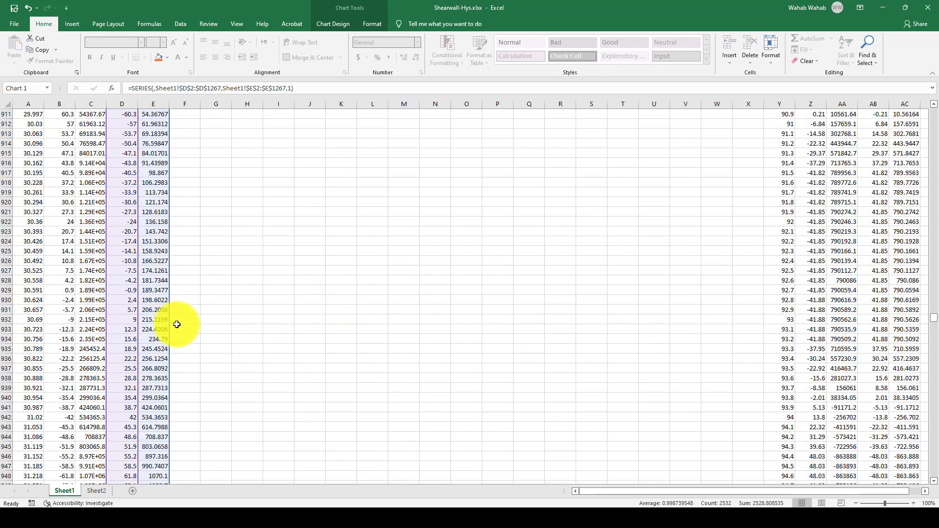
pyautogui.scroll(-20, 170, 324)
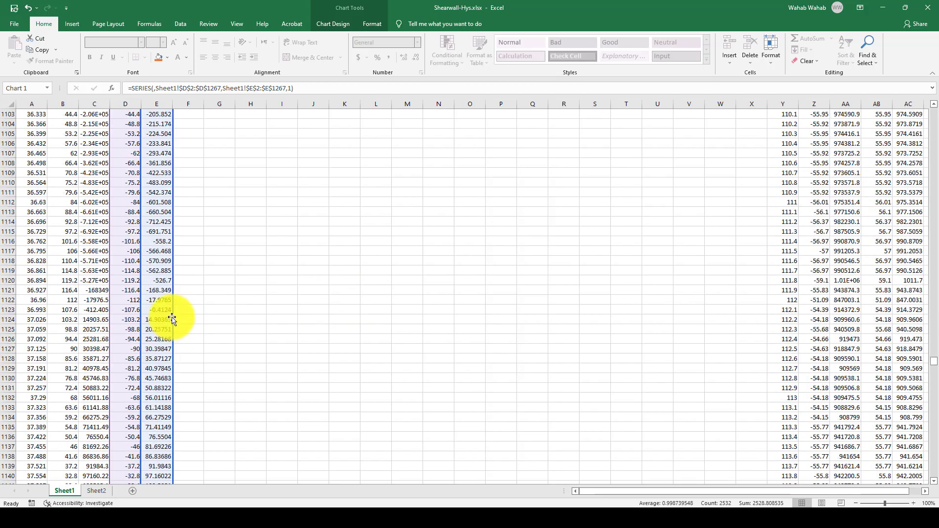
pyautogui.scroll(-20, 179, 329)
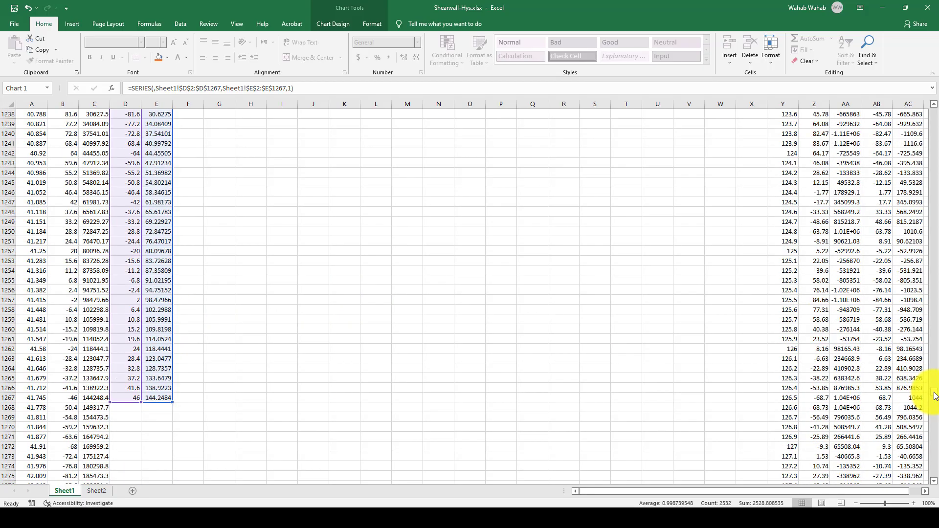
pyautogui.scroll(-6, 271, 353)
pyautogui.doubleClick(126, 221)
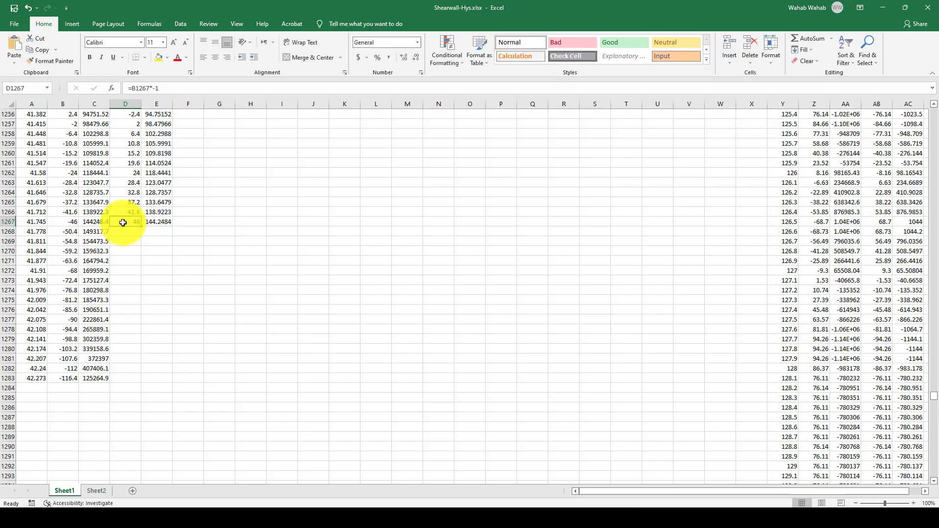
pyautogui.click(168, 226)
pyautogui.moveTo(138, 225); pyautogui.dragTo(169, 226)
pyautogui.doubleClick(173, 226)
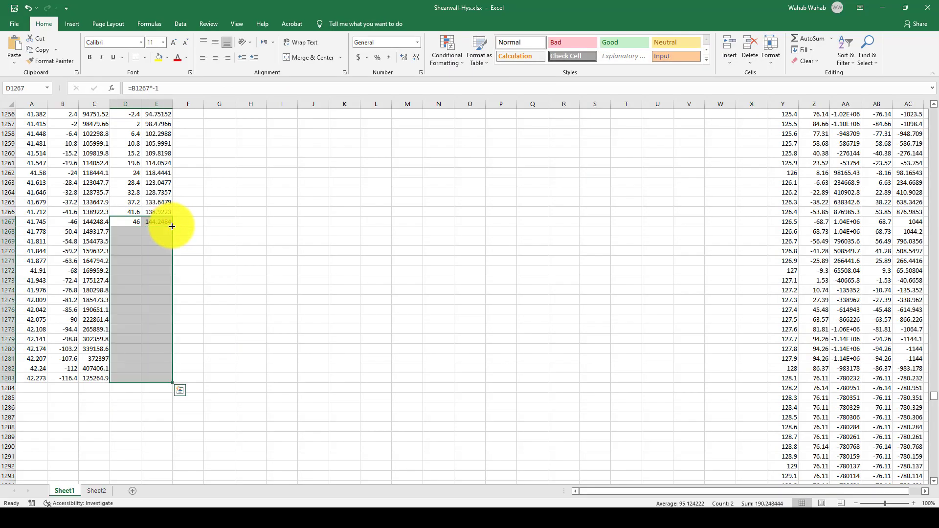
pyautogui.click(375, 329)
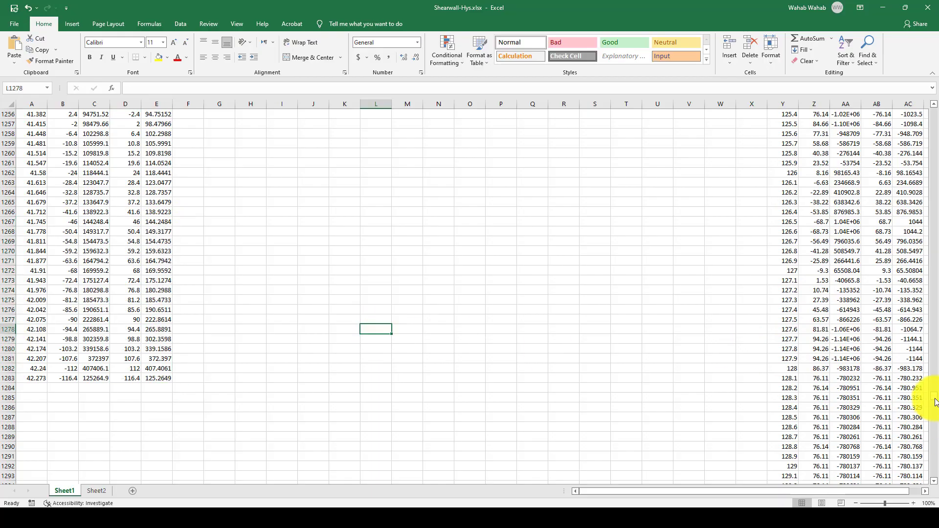
# - Move the Hystersis Curve chart closer to the data columns, starting around column I, and select its data series
pyautogui.moveTo(935, 402); pyautogui.dragTo(935, 73)
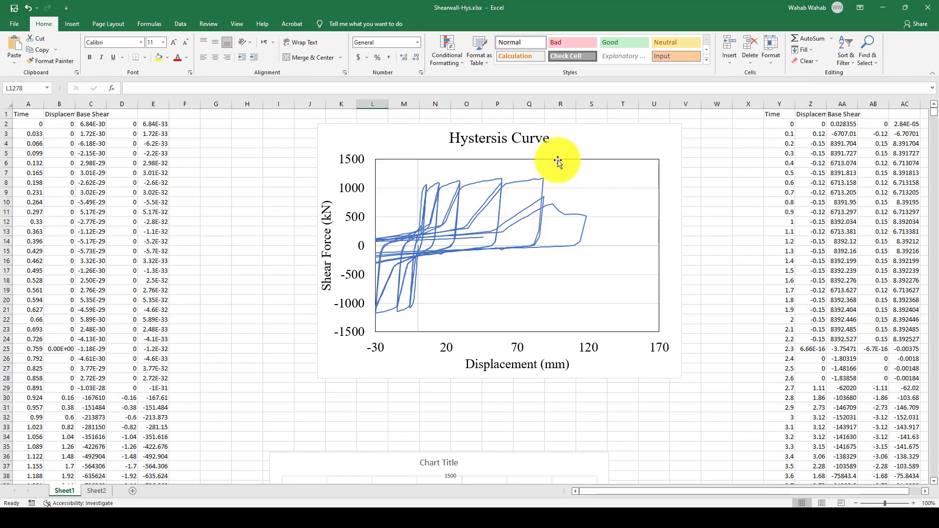
pyautogui.moveTo(557, 162); pyautogui.dragTo(501, 164)
pyautogui.click(377, 214)
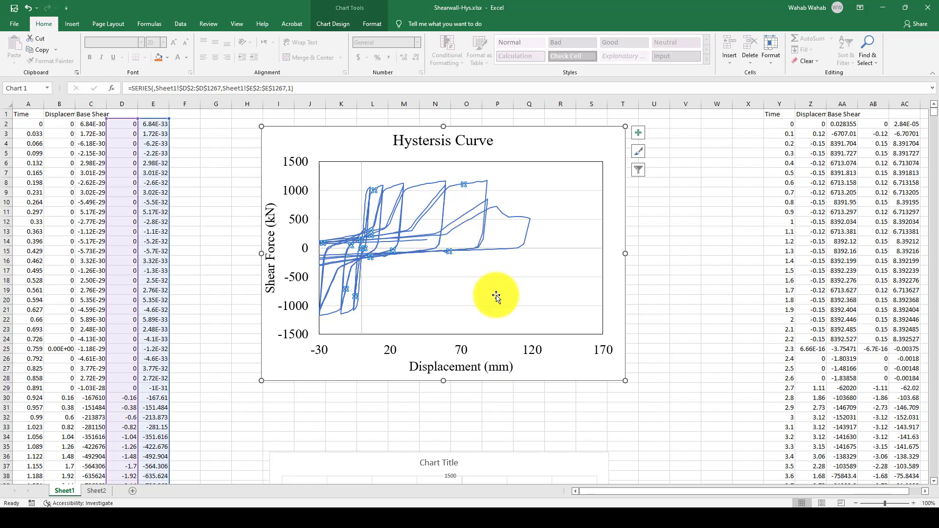
# - Set the bounds of the chart's horizontal displacement axis to a minimum of -150 and a maximum of 150
pyautogui.rightClick(530, 349)
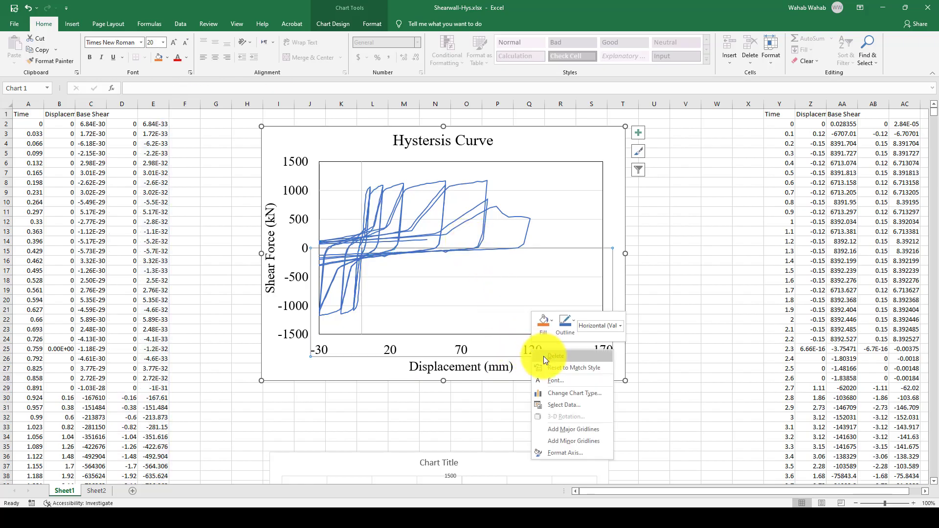
pyautogui.click(577, 450)
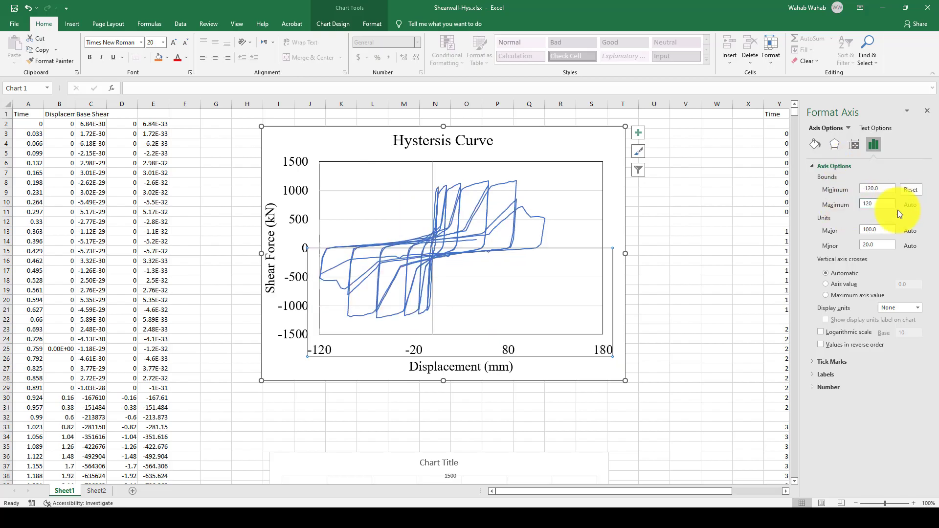
pyautogui.click(881, 228)
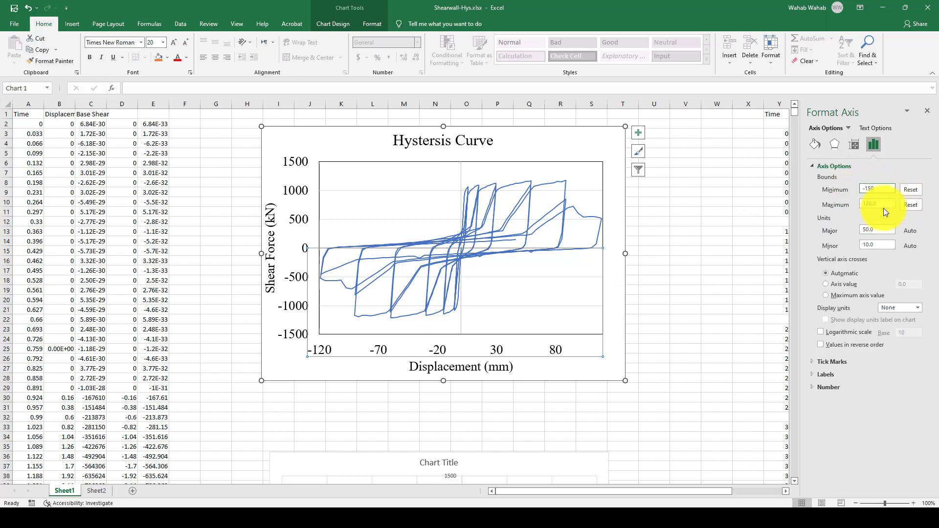
pyautogui.click(874, 204)
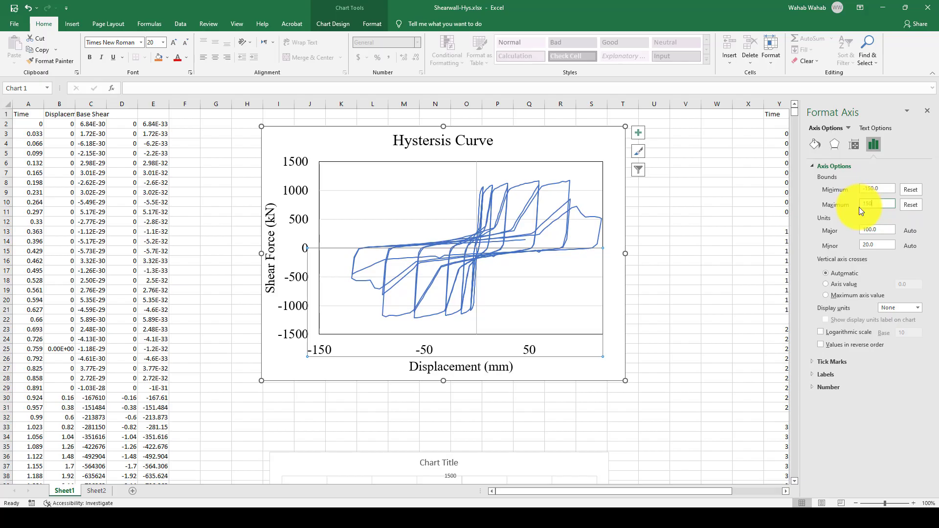
pyautogui.write('150')
pyautogui.click(888, 229)
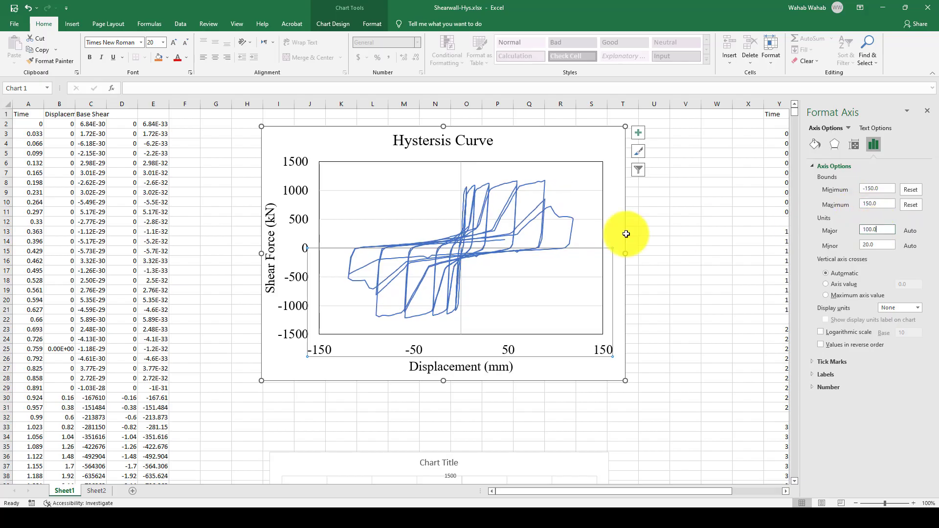
# - Shift the Hystersis Curve chart to start at column H and deselect it
pyautogui.click(541, 152)
pyautogui.moveTo(515, 147)
pyautogui.mouseDown()
pyautogui.moveTo(483, 148)
pyautogui.moveTo(526, 147)
pyautogui.mouseUp()
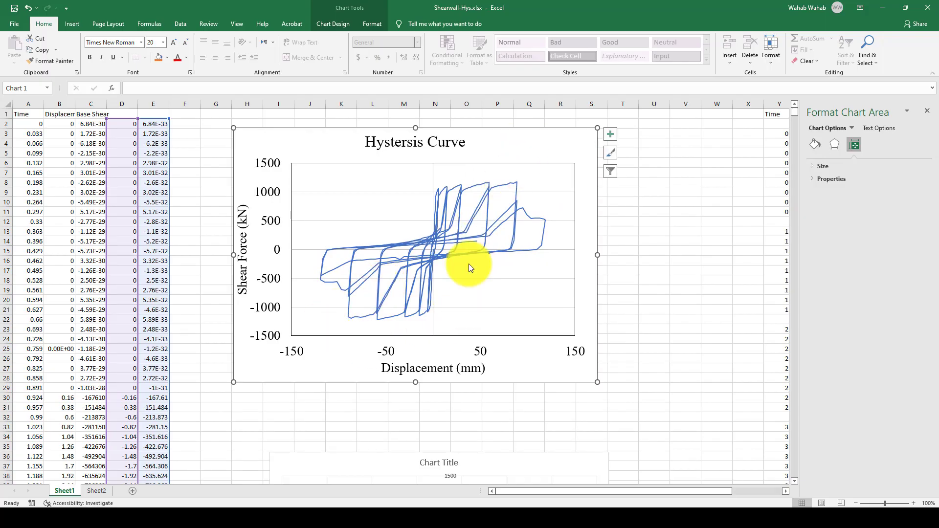
pyautogui.click(333, 416)
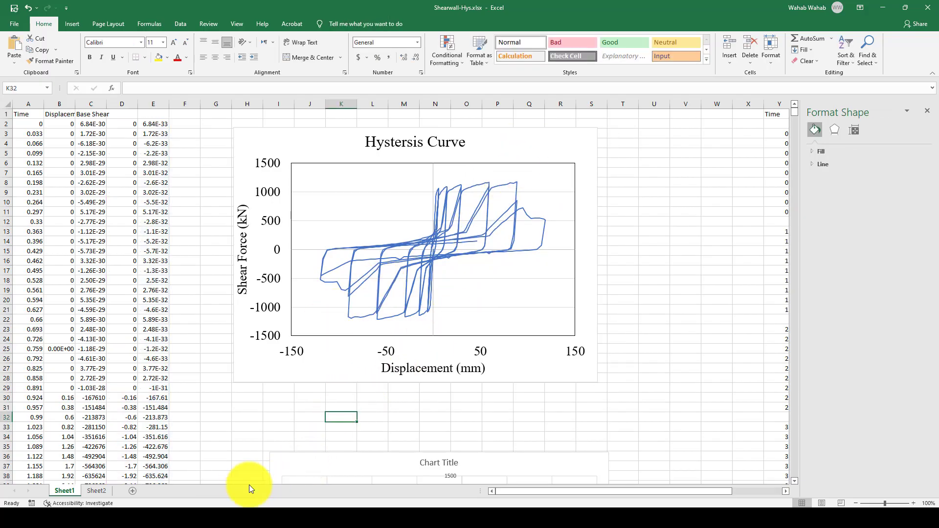
pyautogui.click(217, 349)
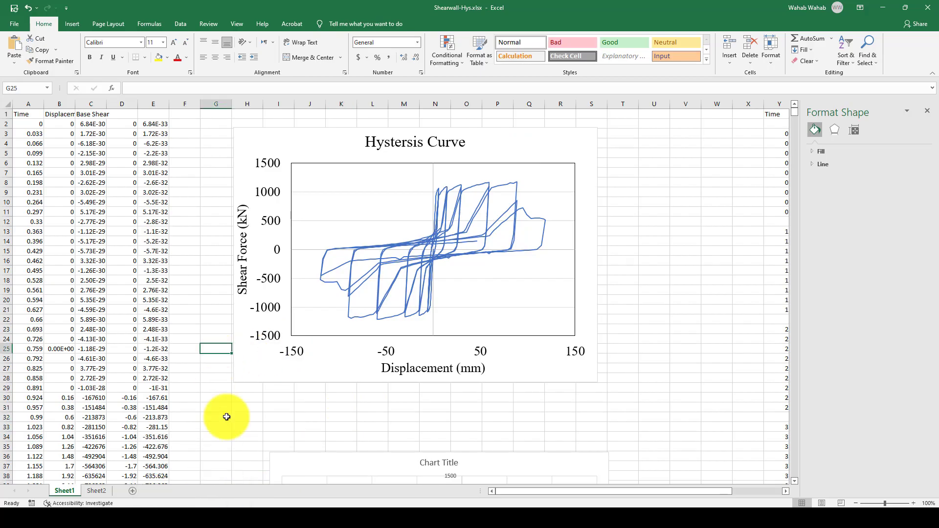
# - Look at the cyclic displacement chart on Sheet2 and return to Sheet1
pyautogui.click(112, 492)
pyautogui.scroll(-7, 363, 362)
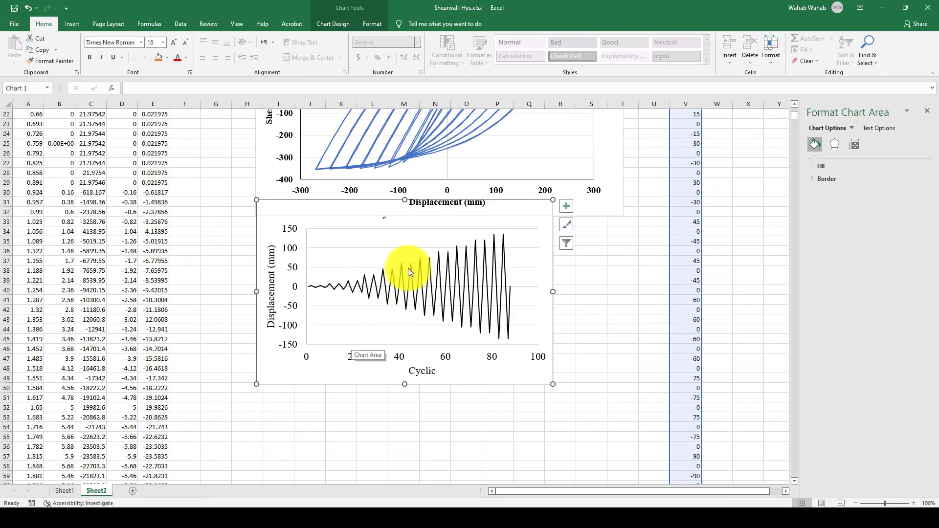
pyautogui.click(65, 491)
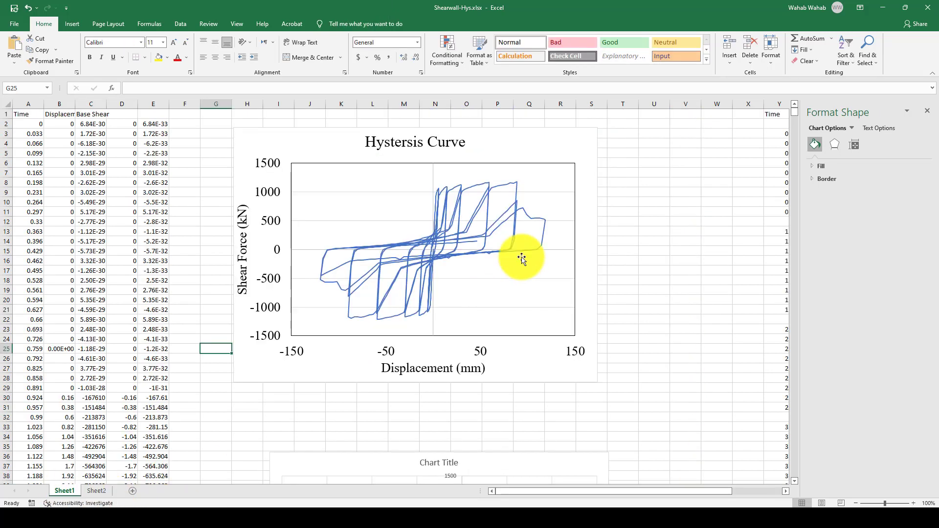
# - Nudge the Hystersis Curve chart slightly closer to the data columns, toward column G
pyautogui.click(485, 236)
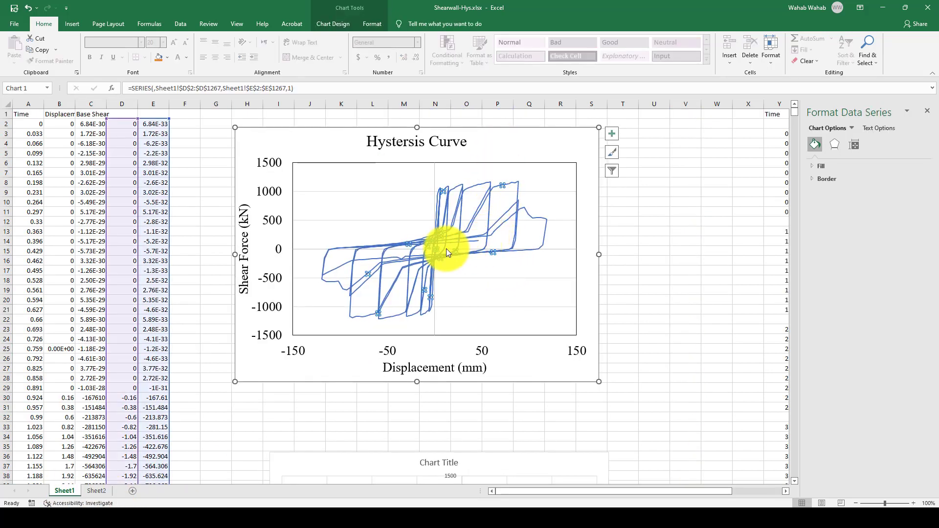
pyautogui.click(545, 147)
pyautogui.moveTo(545, 147); pyautogui.dragTo(530, 148)
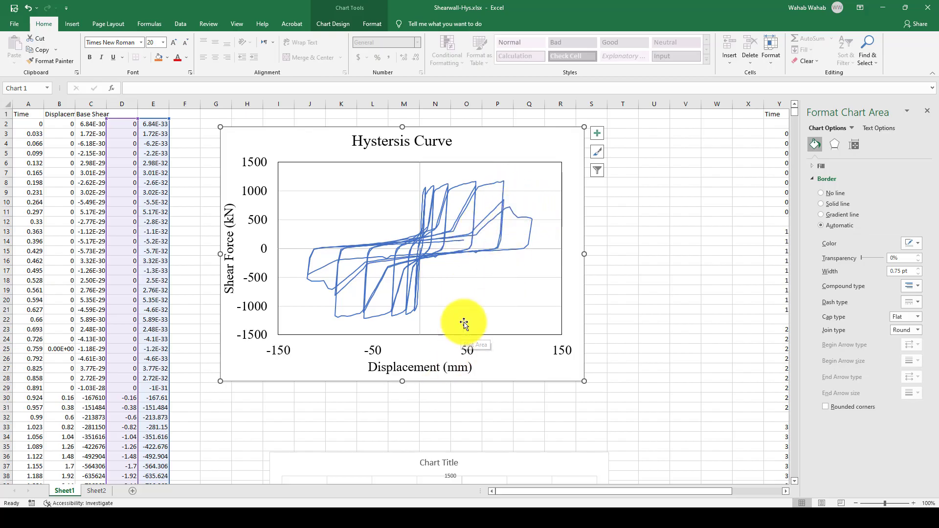
# - Switch to SeismoStruct to view the hysteretic curve values and return to the chart in Excel
pyautogui.hotkey('alt', 'Tab')
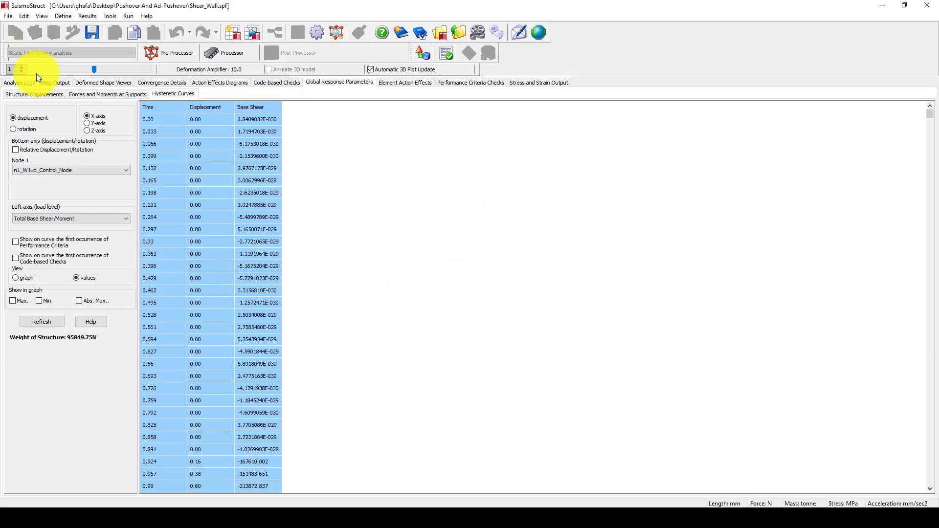
pyautogui.click(431, 519)
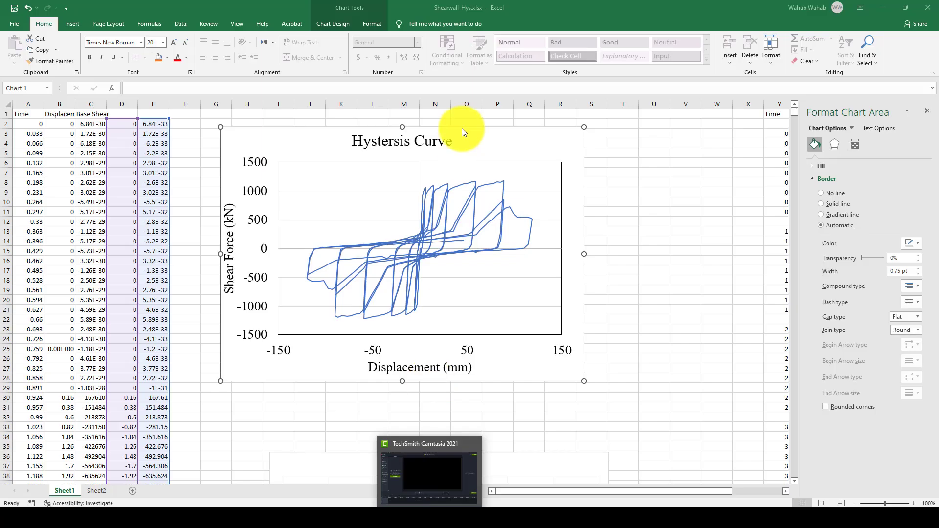
pyautogui.click(500, 191)
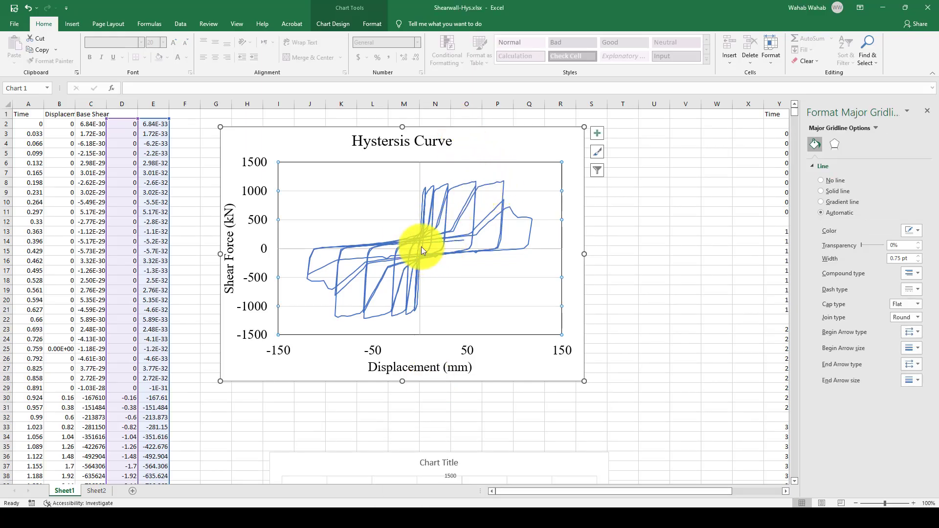
# - Change the line color of the chart's hysteresis data series to black
pyautogui.click(489, 184)
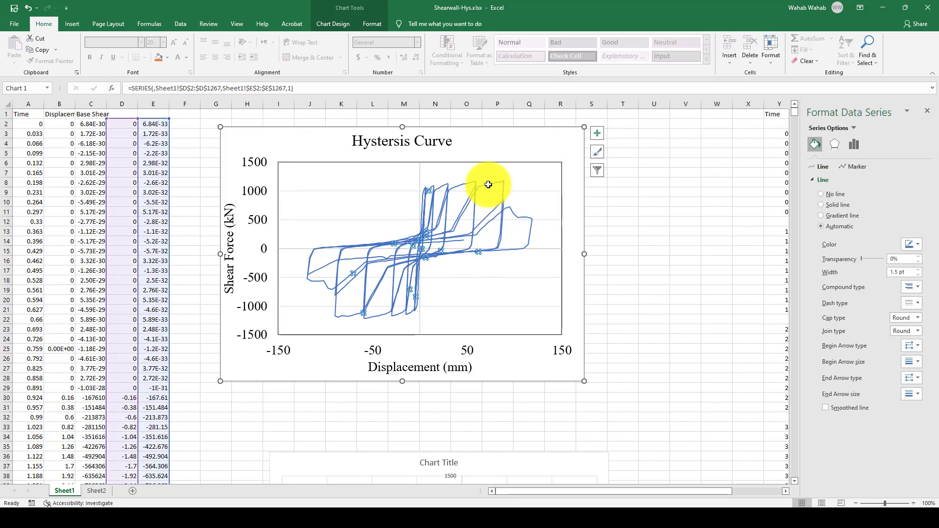
pyautogui.click(916, 245)
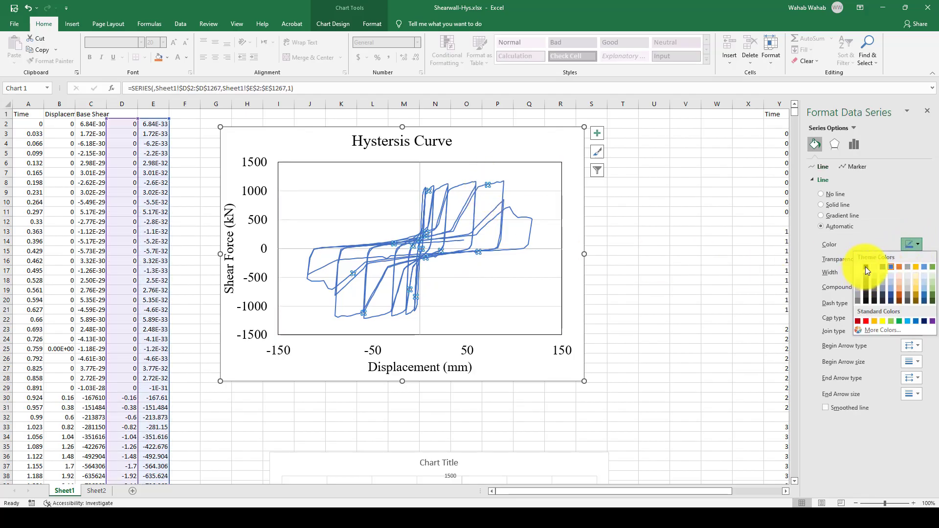
pyautogui.click(866, 267)
# - Try to thicken the curve by setting a single selected data point's line width to 2.75 pt
pyautogui.click(465, 184)
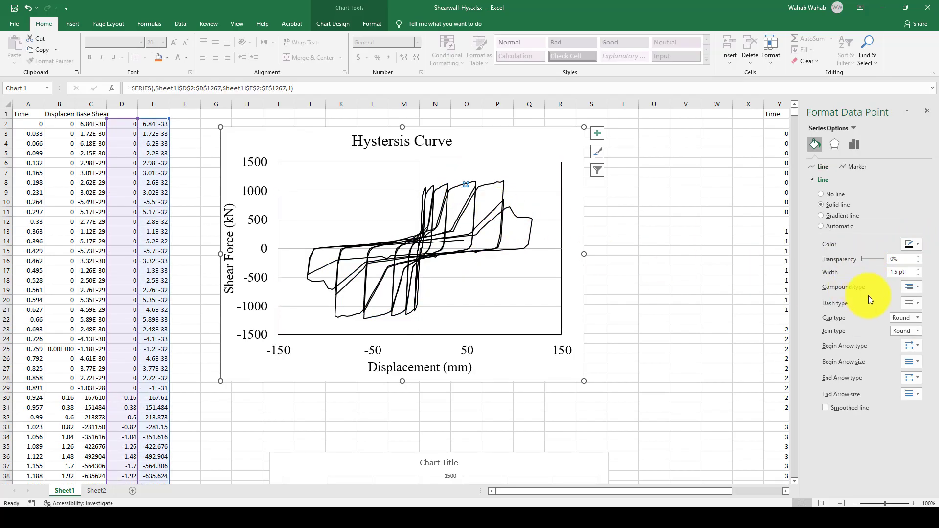
pyautogui.click(919, 270)
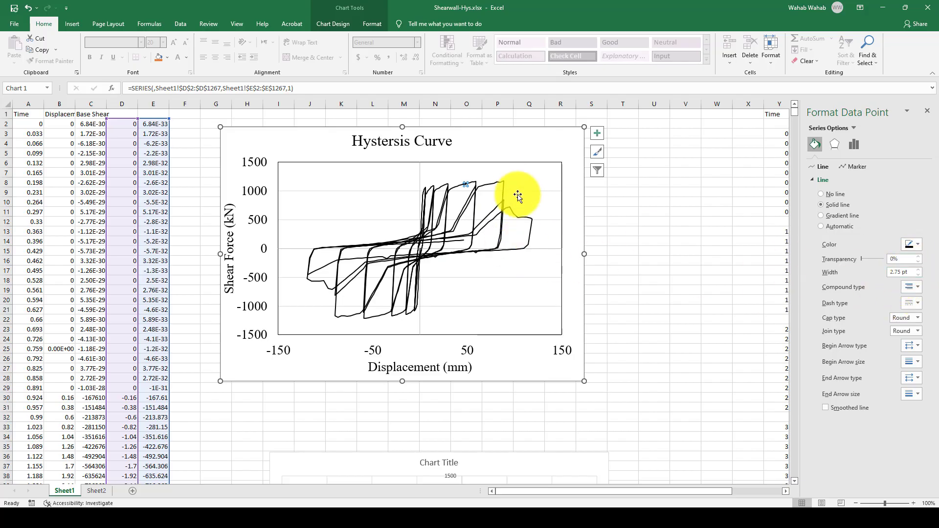
pyautogui.click(497, 184)
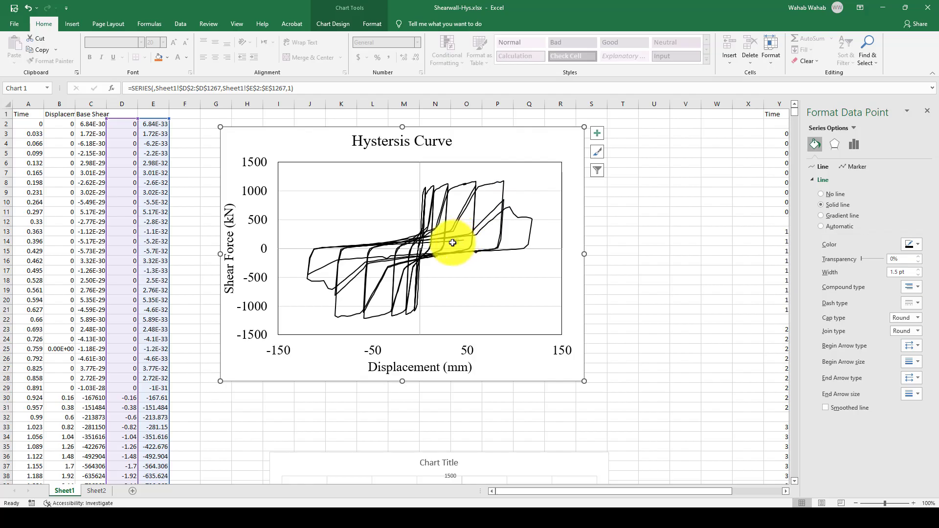
pyautogui.click(427, 240)
pyautogui.click(478, 279)
# - Thicken the line of the whole hysteresis series, then shift the chart slightly away from the data columns and deselect it
pyautogui.click(437, 225)
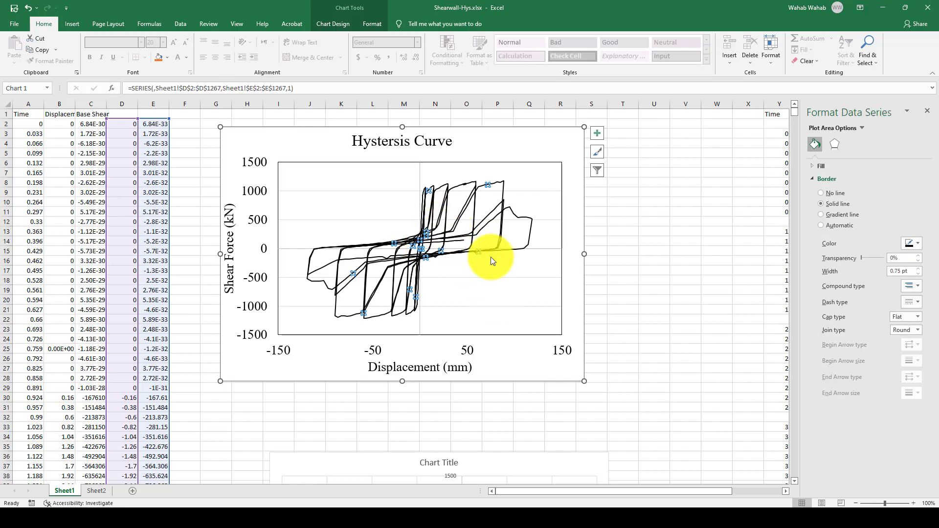
pyautogui.click(919, 270)
pyautogui.click(919, 271)
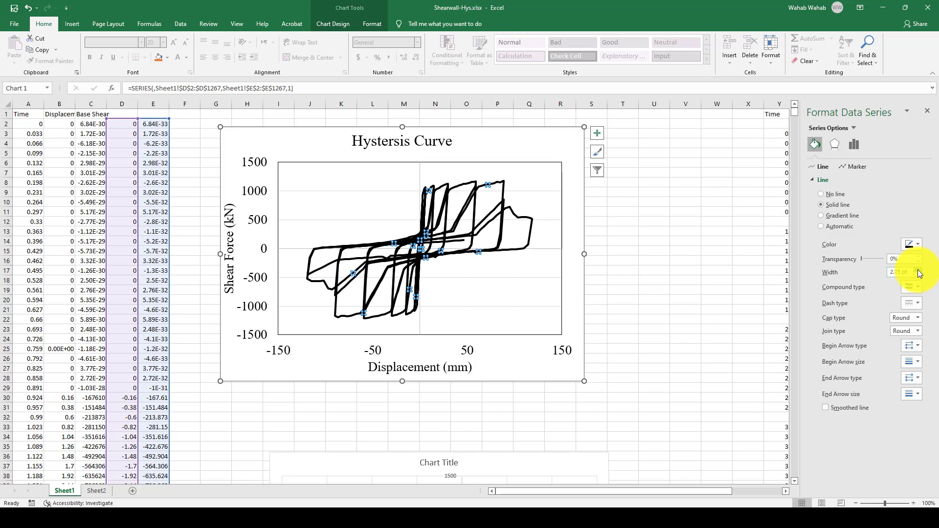
pyautogui.click(505, 306)
pyautogui.moveTo(530, 367); pyautogui.dragTo(536, 367)
pyautogui.click(537, 427)
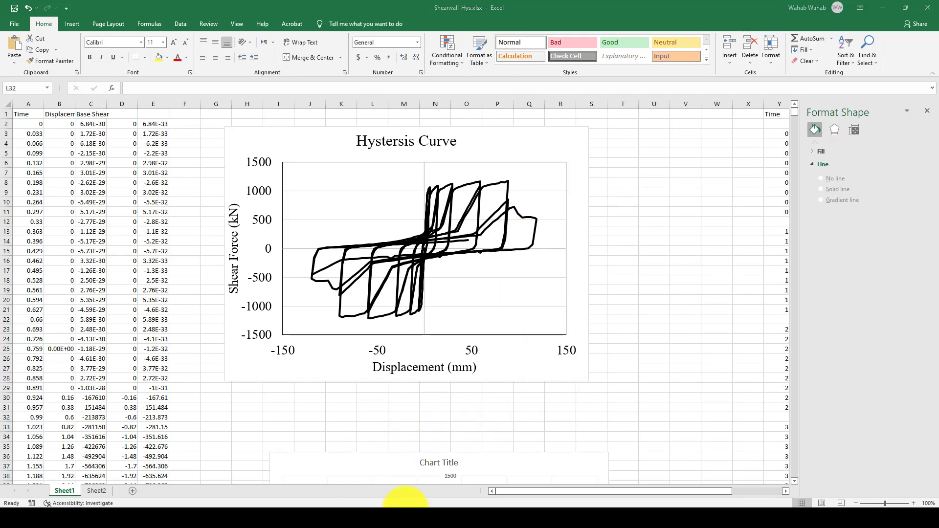
# - Switch to SeismoStruct and examine the displacement and base shear values near the end of the hysteretic curve table
pyautogui.click(398, 513)
pyautogui.hotkey('ctrl', 'End')
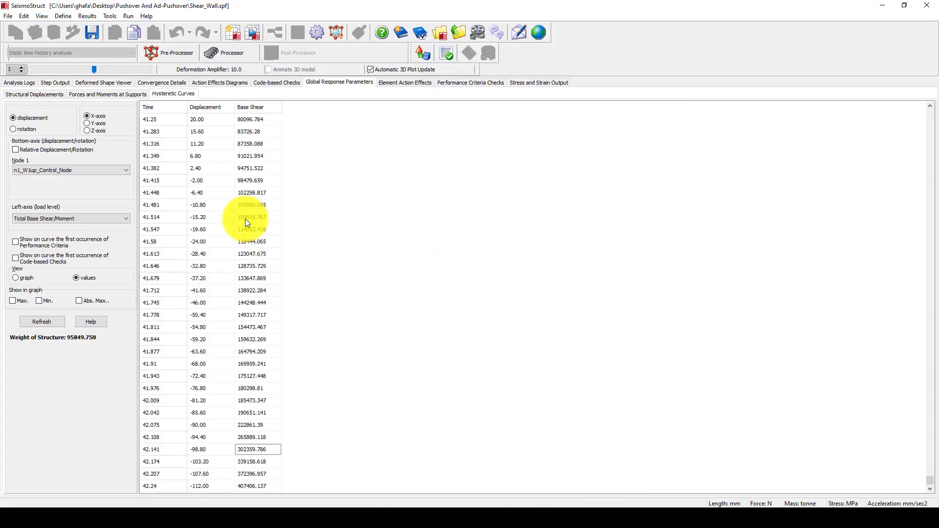
pyautogui.press('Up')
pyautogui.press('Up')
pyautogui.press('Up')
pyautogui.press('Up')
pyautogui.press('Up')
pyautogui.press('Up')
pyautogui.press('Up')
pyautogui.press('Up')
pyautogui.press('Up')
pyautogui.press('Up')
pyautogui.press('Up')
pyautogui.press('Up')
pyautogui.press('Up')
pyautogui.press('Up')
pyautogui.press('Up')
pyautogui.press('Up')
pyautogui.press('Up')
pyautogui.press('Up')
pyautogui.press('Up')
pyautogui.press('Up')
pyautogui.press('Up')
pyautogui.press('Up')
pyautogui.press('Up')
pyautogui.press('Up')
pyautogui.press('Up')
pyautogui.press('Up')
pyautogui.press('Up')
pyautogui.press('Up')
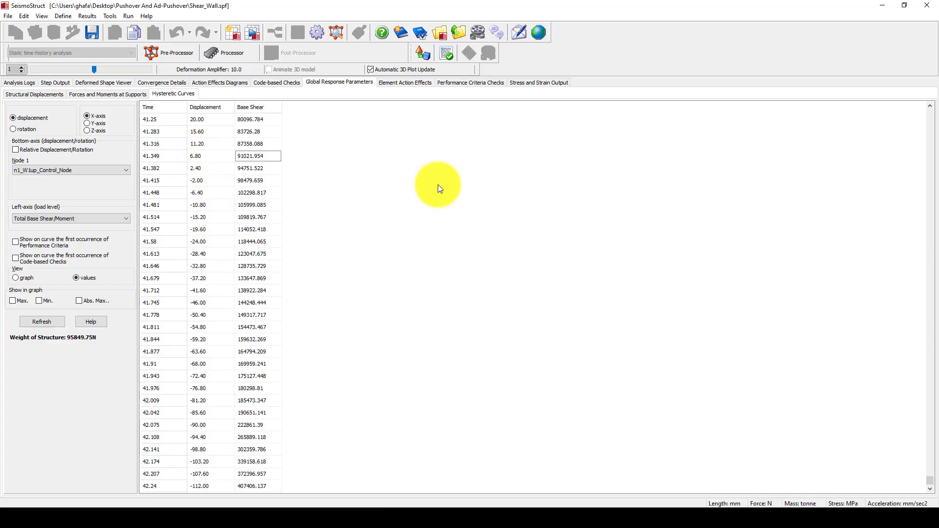
pyautogui.moveTo(930, 476); pyautogui.dragTo(931, 112)
pyautogui.press('Down')
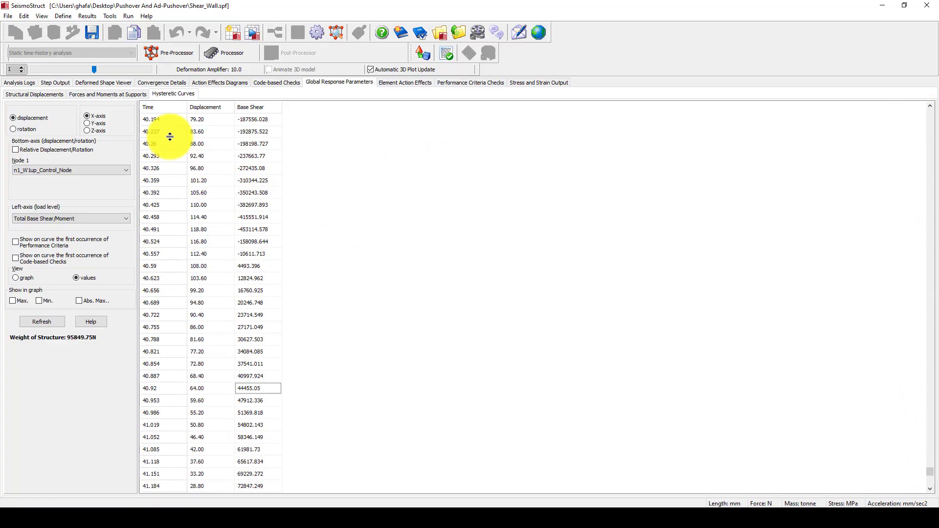
pyautogui.press('Up')
pyautogui.press('Up')
pyautogui.press('Up')
pyautogui.press('Up')
pyautogui.press('Up')
pyautogui.press('Up')
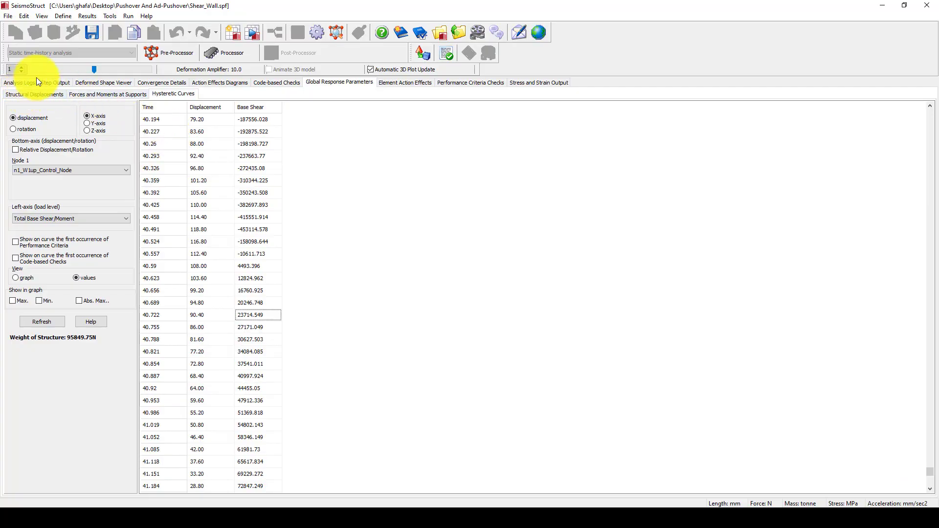
# - Return to the pre-processor, select the wall element in the 3D model and show the section definitions
pyautogui.click(174, 52)
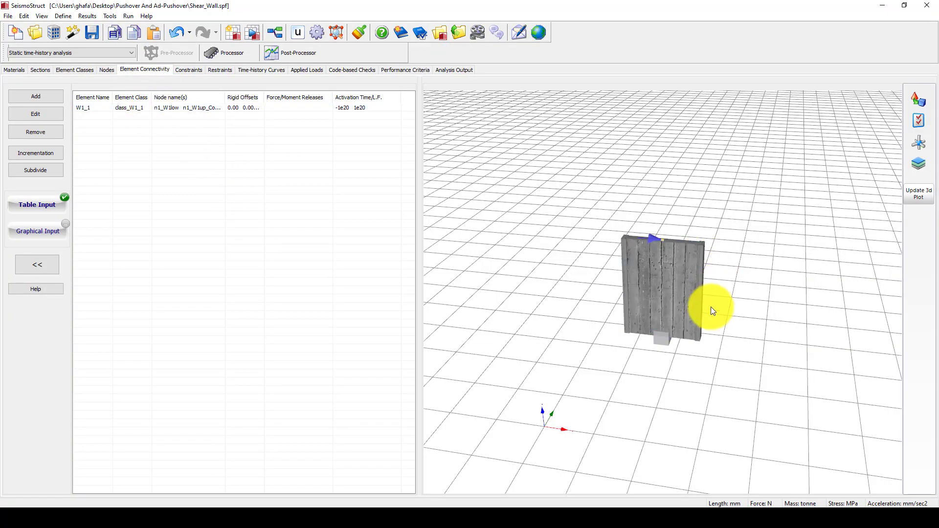
pyautogui.click(695, 339)
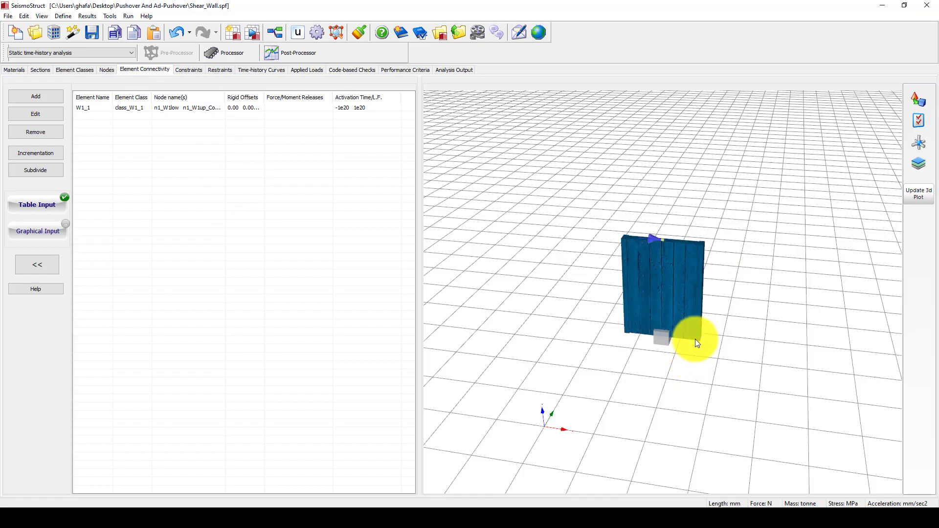
pyautogui.click(39, 71)
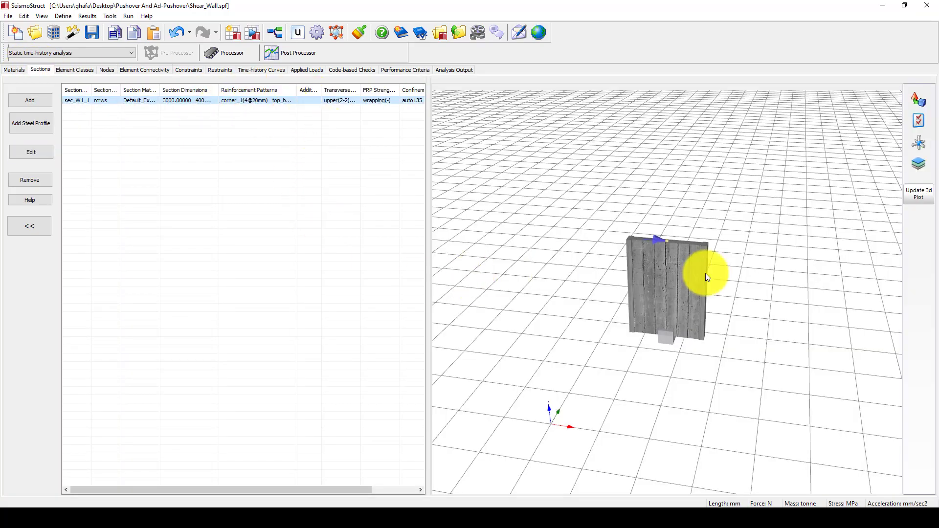
# - Examine the 3D shear wall model up close, from the front and from above
pyautogui.click(680, 332)
pyautogui.scroll(5, 679, 345)
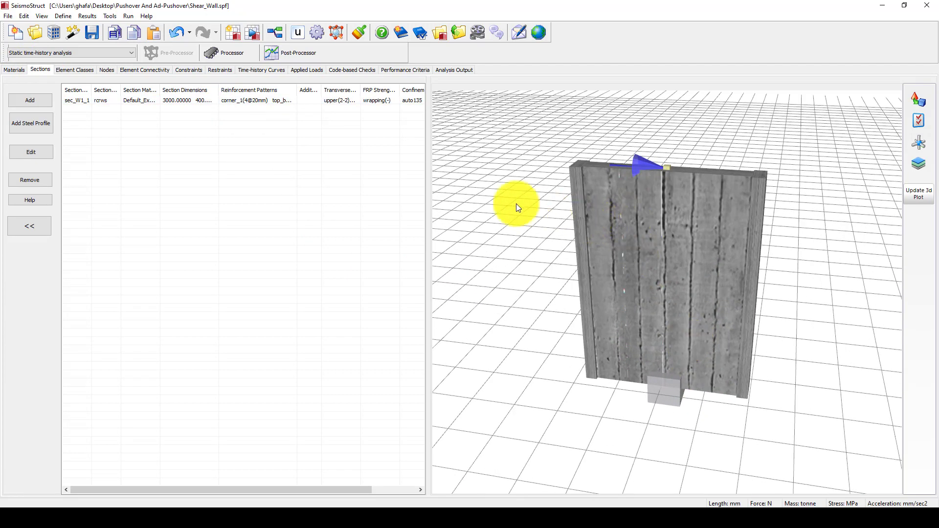
pyautogui.click(672, 332)
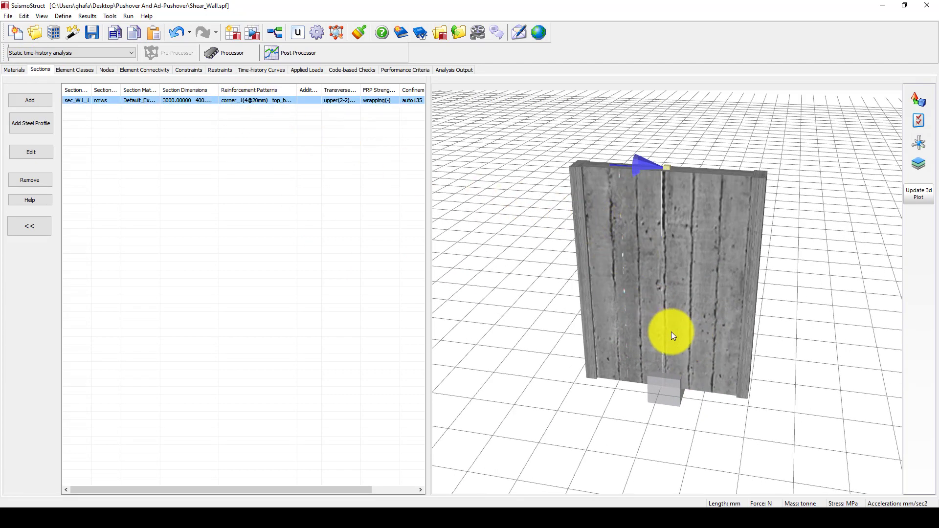
pyautogui.moveTo(715, 275); pyautogui.dragTo(605, 210)
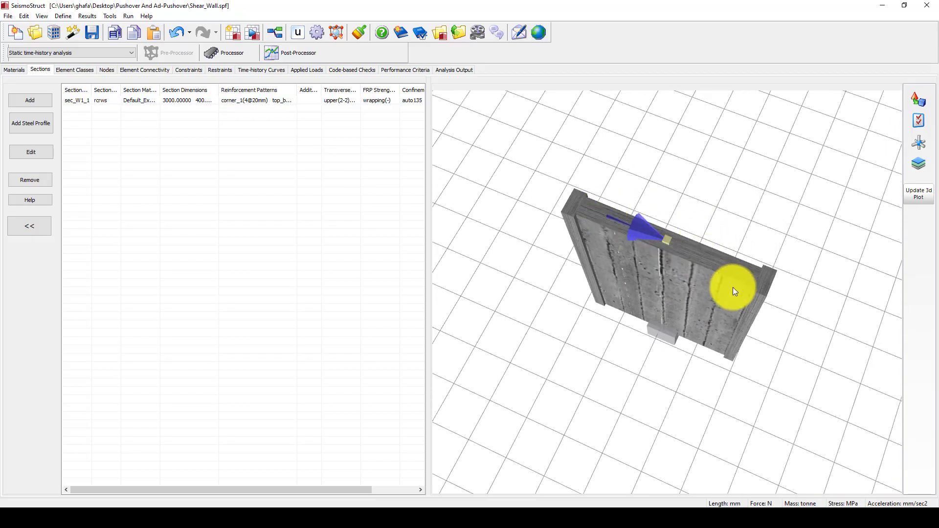
pyautogui.scroll(5, 729, 291)
pyautogui.scroll(-2, 685, 281)
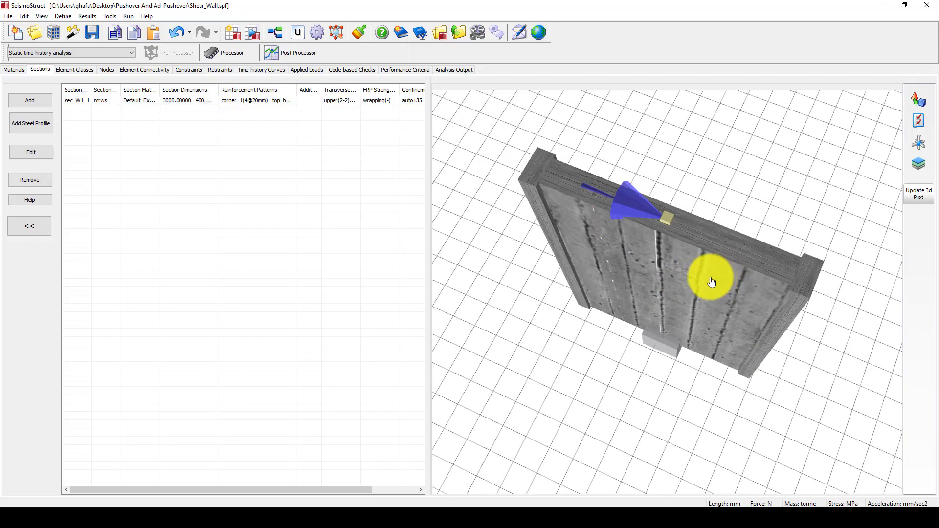
pyautogui.moveTo(712, 283); pyautogui.dragTo(700, 288)
pyautogui.moveTo(629, 250); pyautogui.dragTo(628, 249)
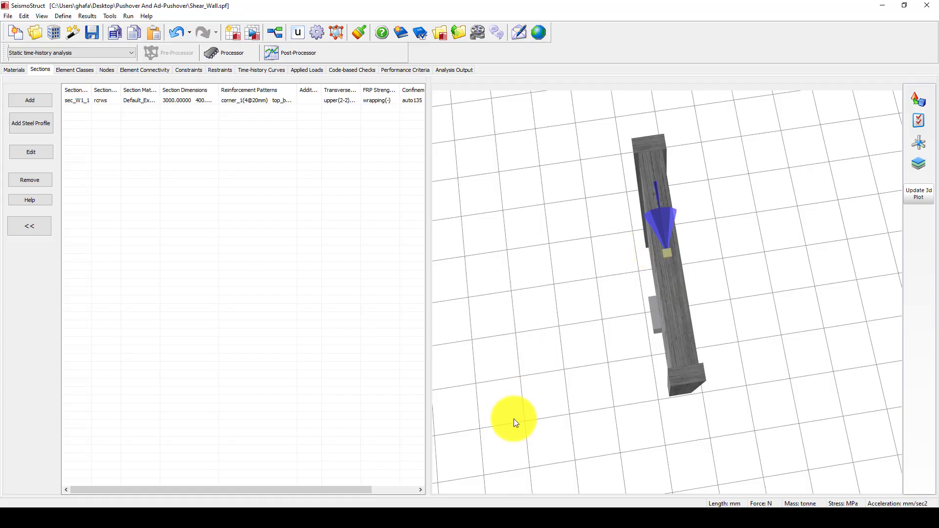
# - Switch back to Excel and select the Hystersis Curve chart
pyautogui.moveTo(325, 506)
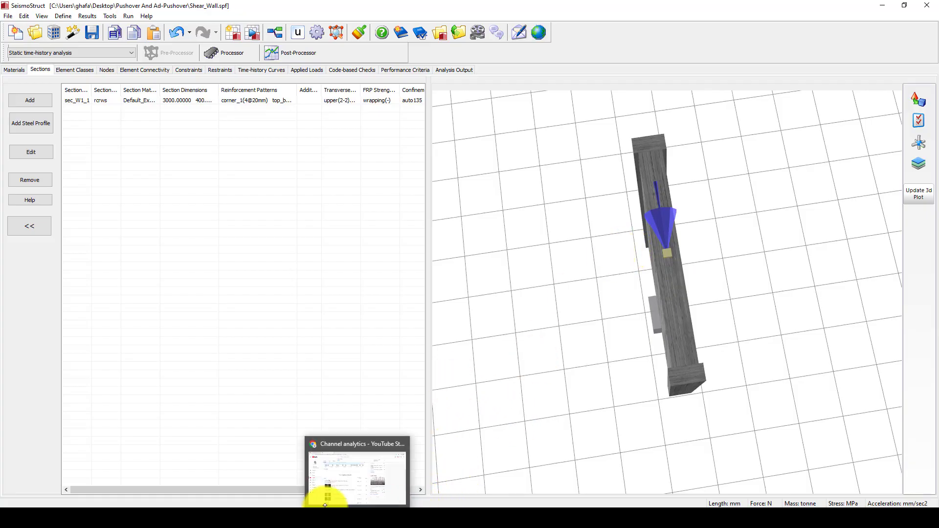
pyautogui.click(193, 500)
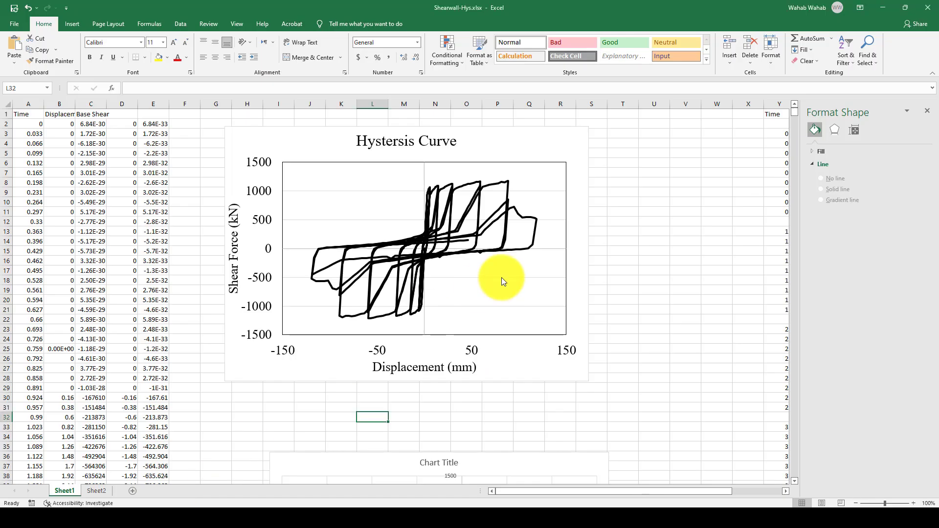
pyautogui.click(543, 160)
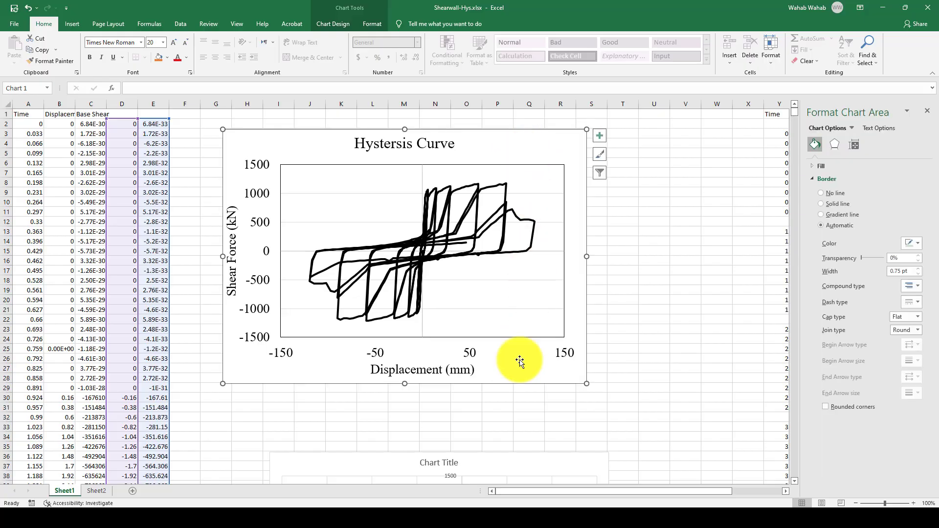